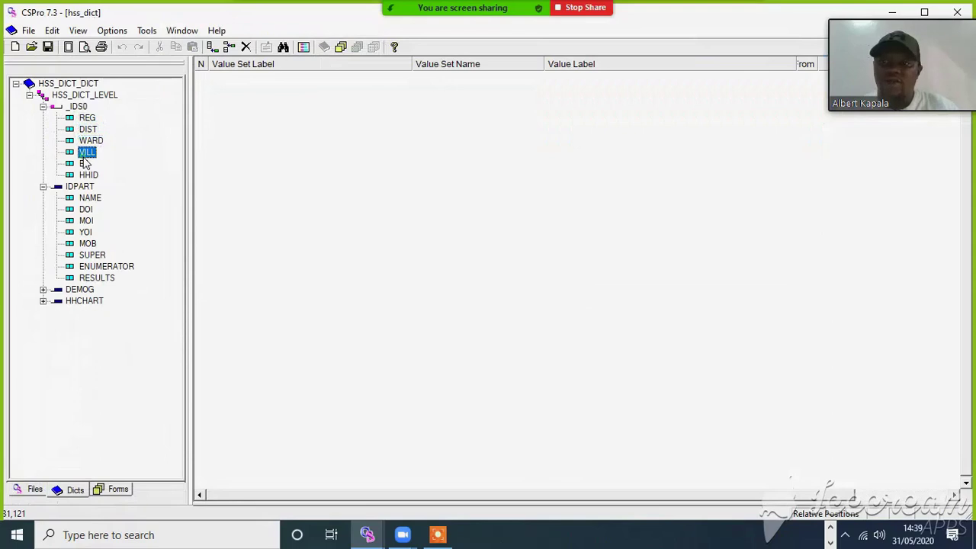
# Review the identification items DIST, WARD, VILL and EA in the dictionary, and display the value set of REG.
pyautogui.click(84, 163)
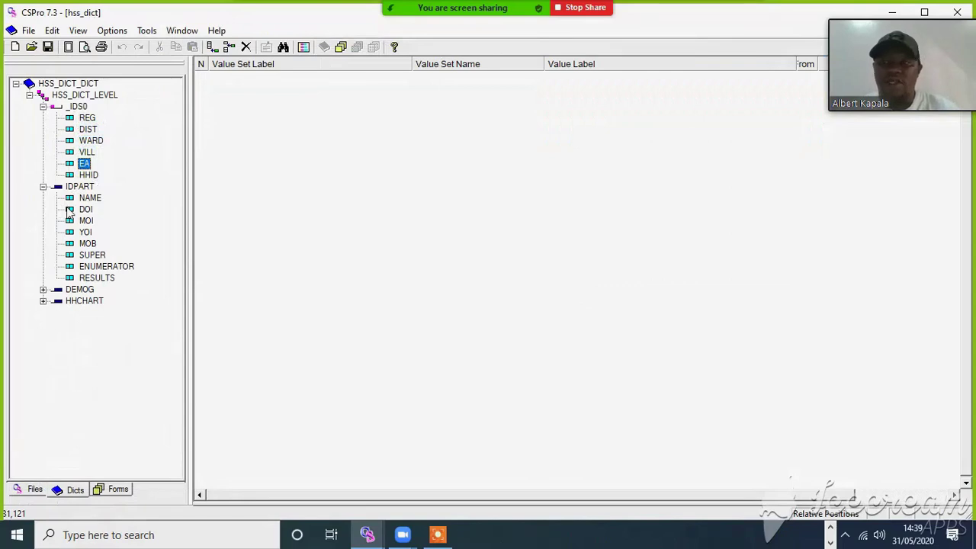
pyautogui.click(87, 130)
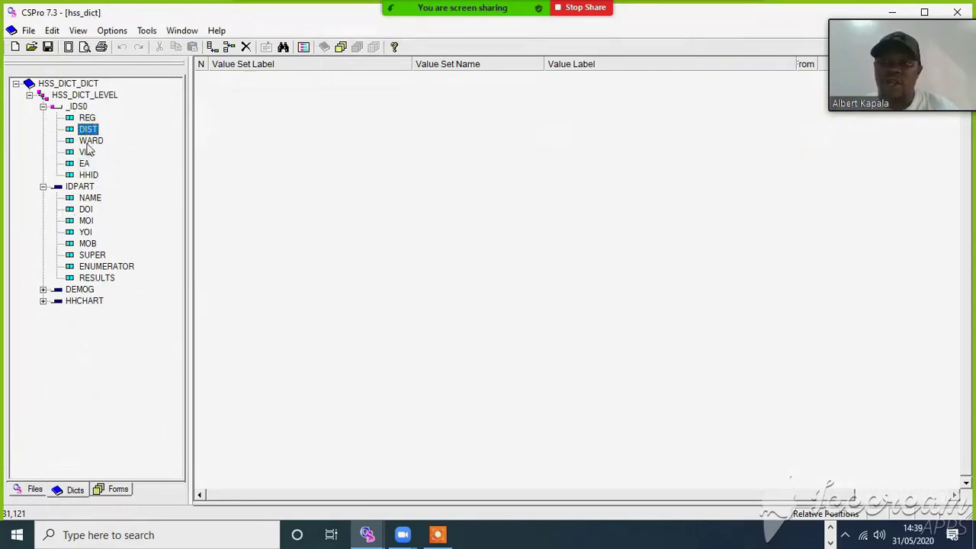
pyautogui.click(88, 142)
pyautogui.click(86, 152)
pyautogui.click(84, 164)
pyautogui.click(87, 130)
pyautogui.click(90, 141)
pyautogui.click(86, 153)
pyautogui.click(84, 165)
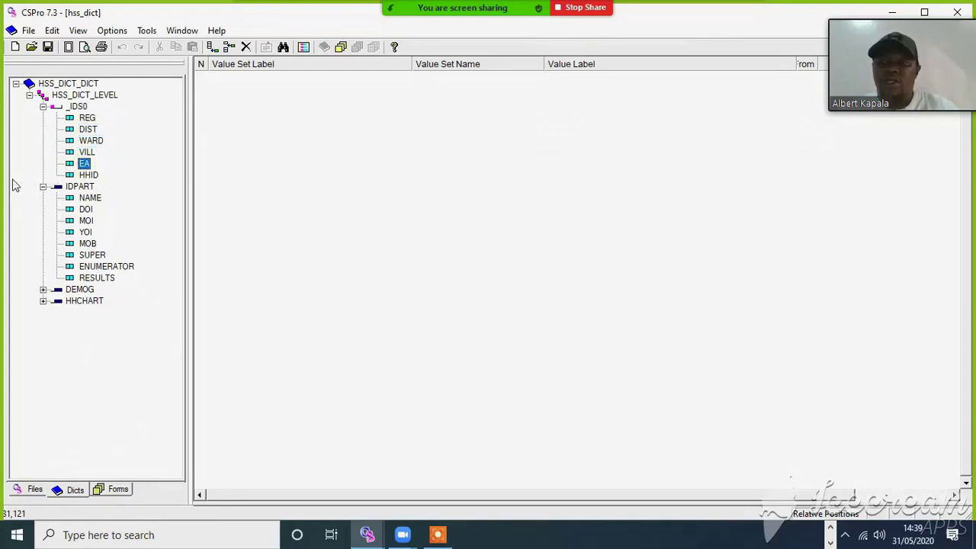
pyautogui.click(92, 120)
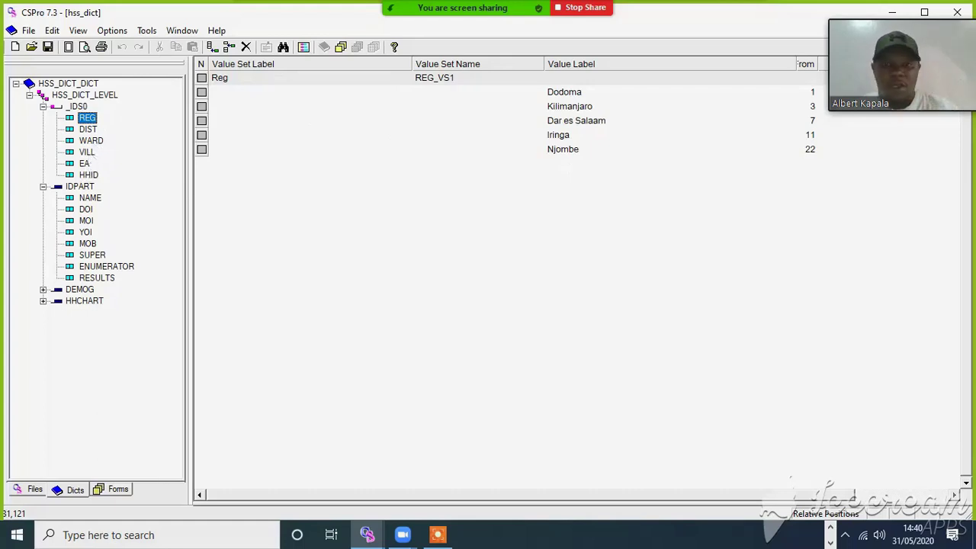
# Switch to File Explorer and open the All EAs workbook from HSS2020\Docs on drive D in a maximized window.
pyautogui.doubleClick(648, 20)
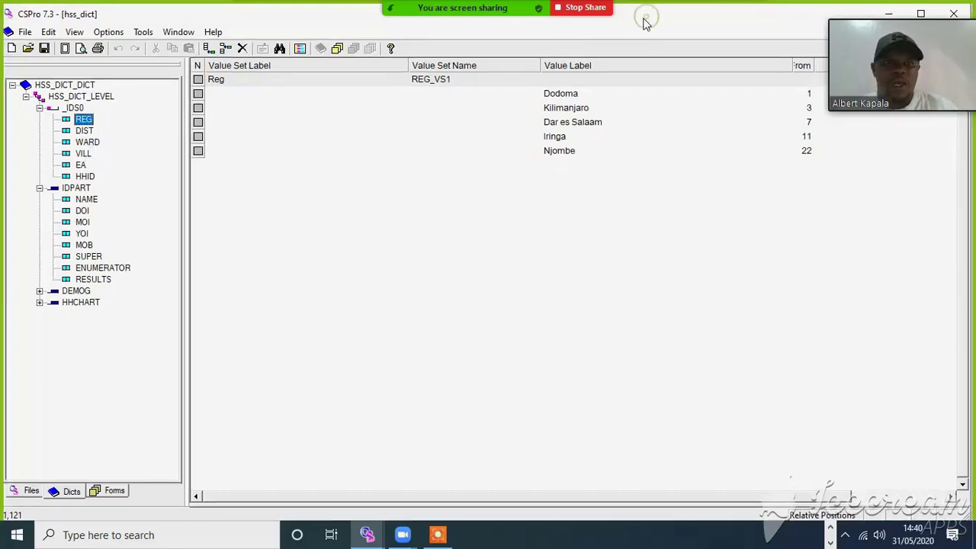
pyautogui.click(831, 528)
pyautogui.click(419, 534)
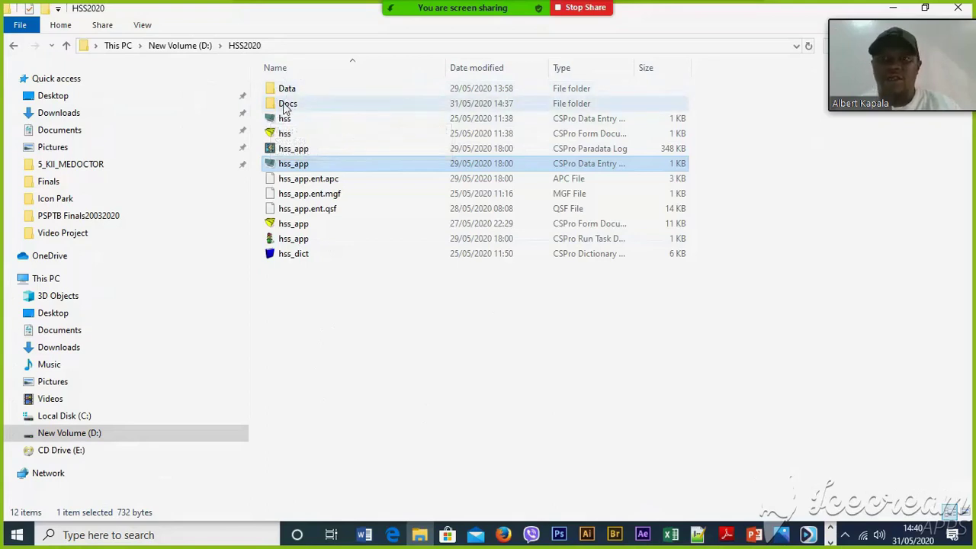
pyautogui.click(200, 46)
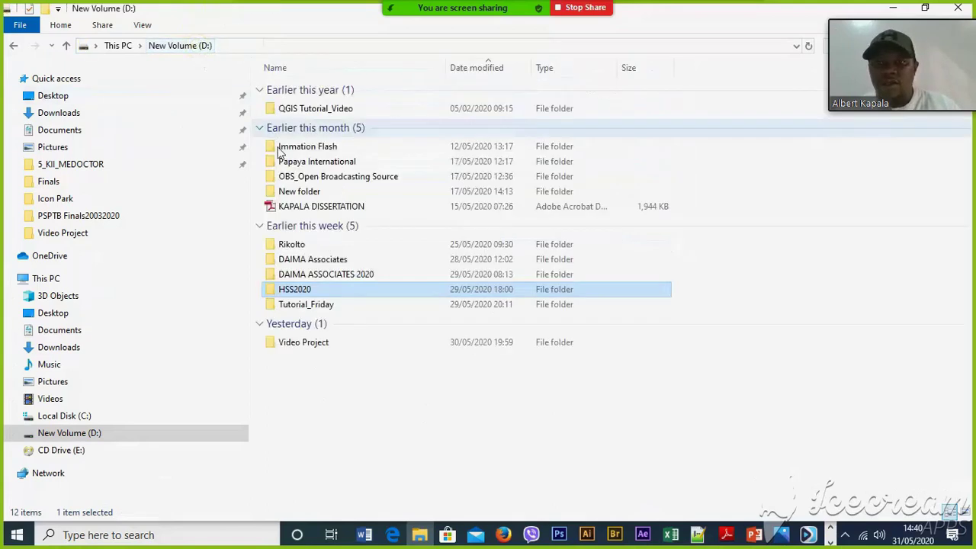
pyautogui.doubleClick(290, 291)
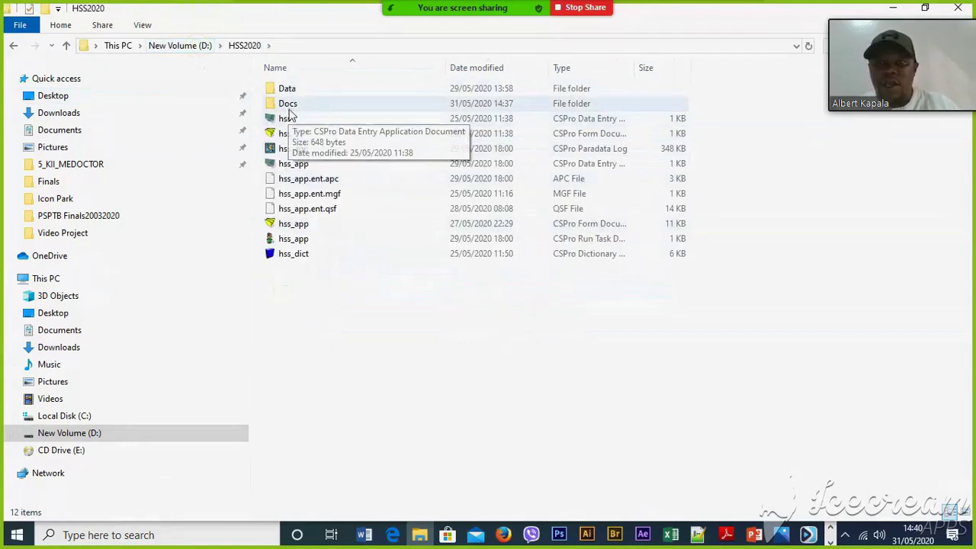
pyautogui.doubleClick(296, 106)
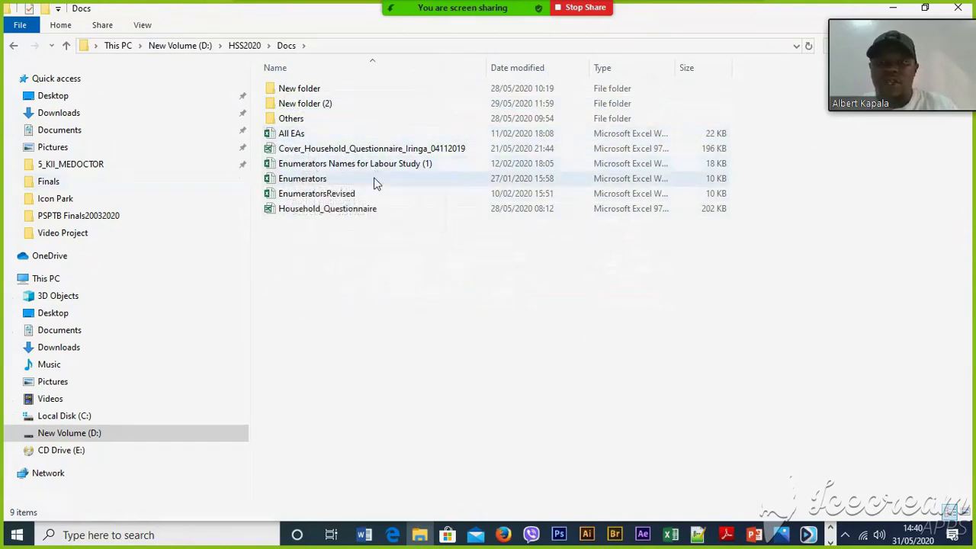
pyautogui.doubleClick(290, 134)
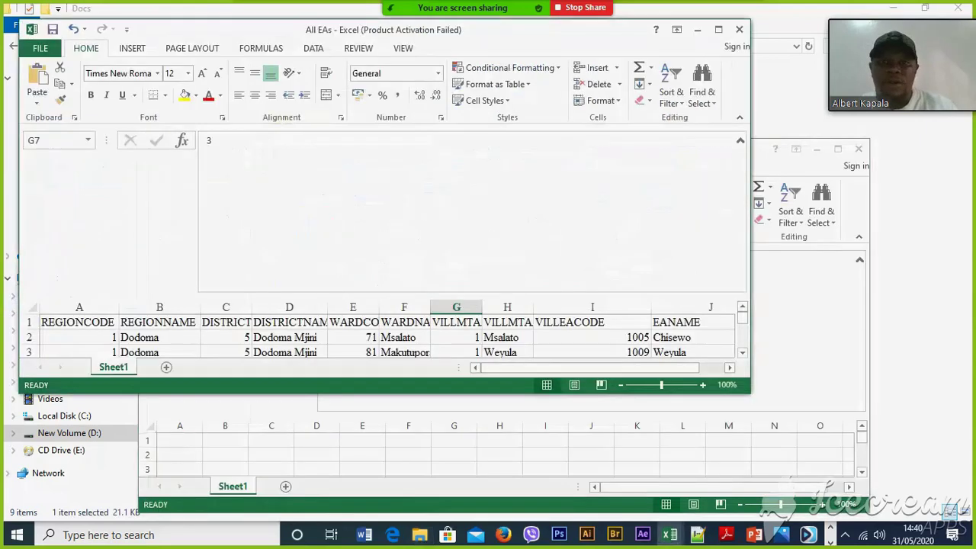
pyautogui.click(719, 29)
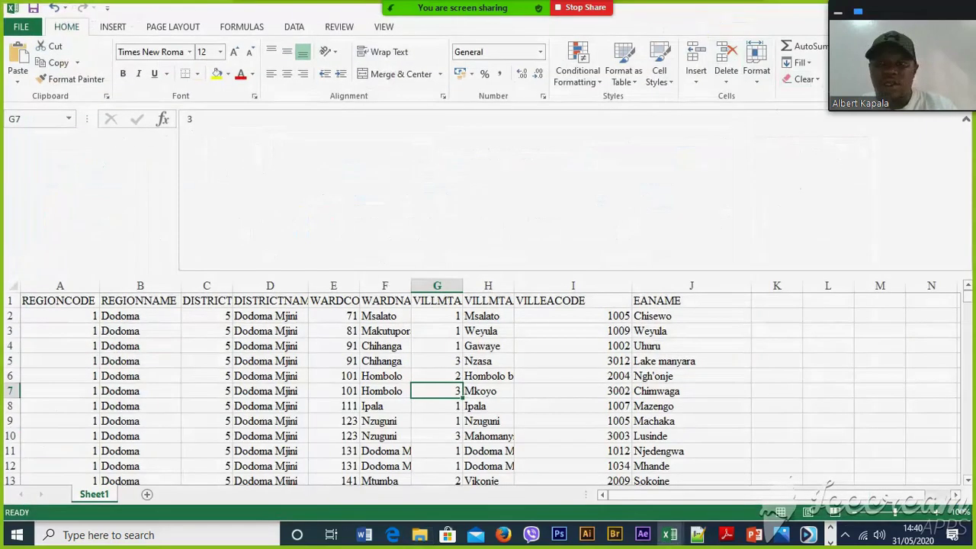
# Examine the region names in column B of the All EAs sheet from B2 down to the last record.
pyautogui.click(766, 376)
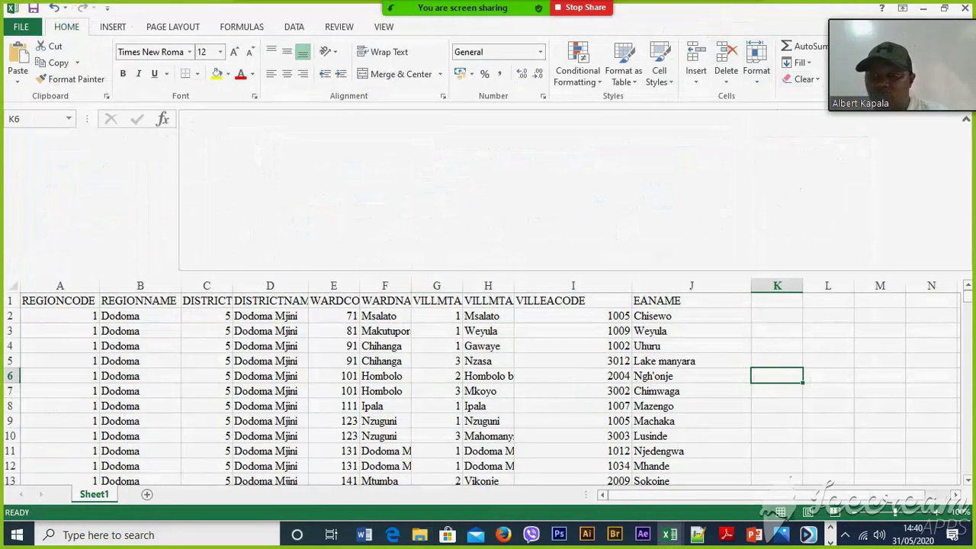
pyautogui.click(118, 316)
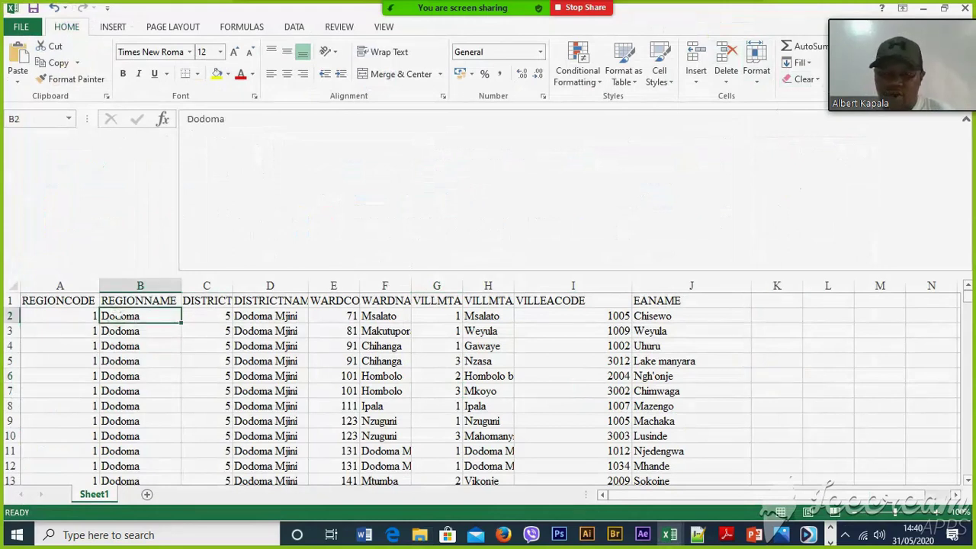
pyautogui.hotkey('ctrl', 'shift', 'Down')
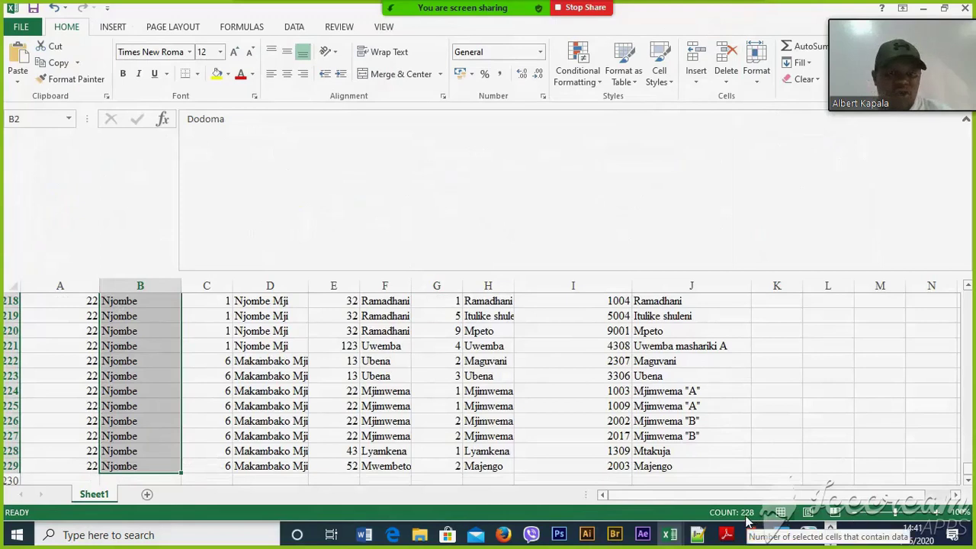
pyautogui.scroll(4, 972, 411)
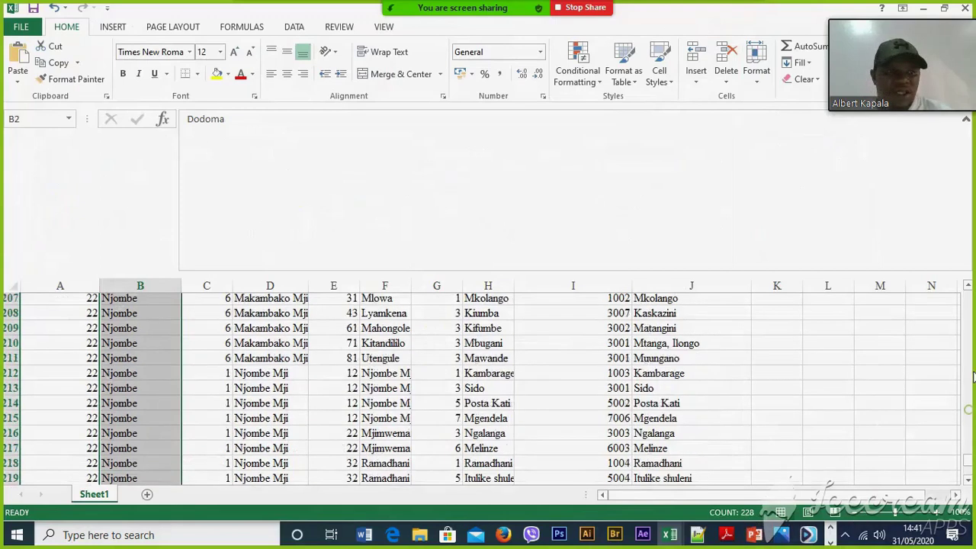
pyautogui.scroll(1, 971, 288)
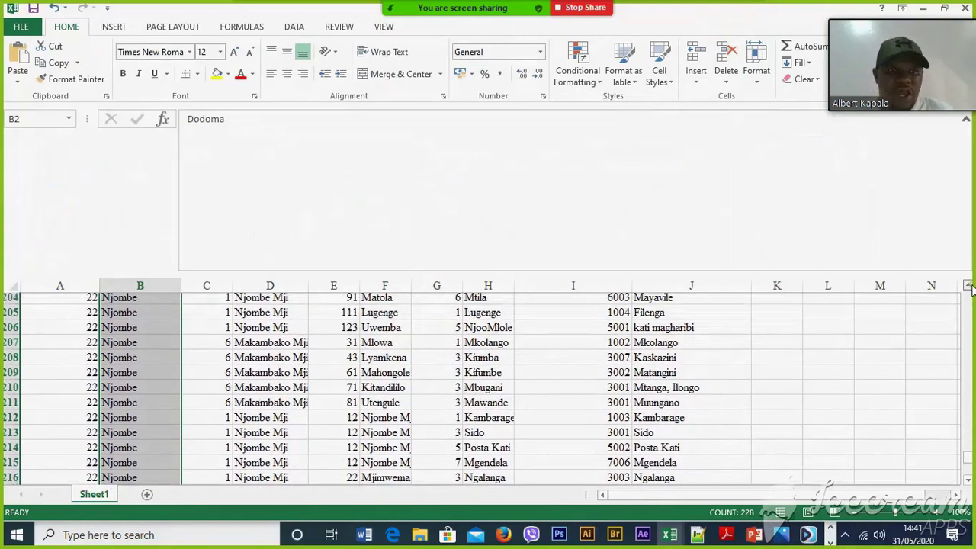
pyautogui.moveTo(969, 463); pyautogui.dragTo(966, 337)
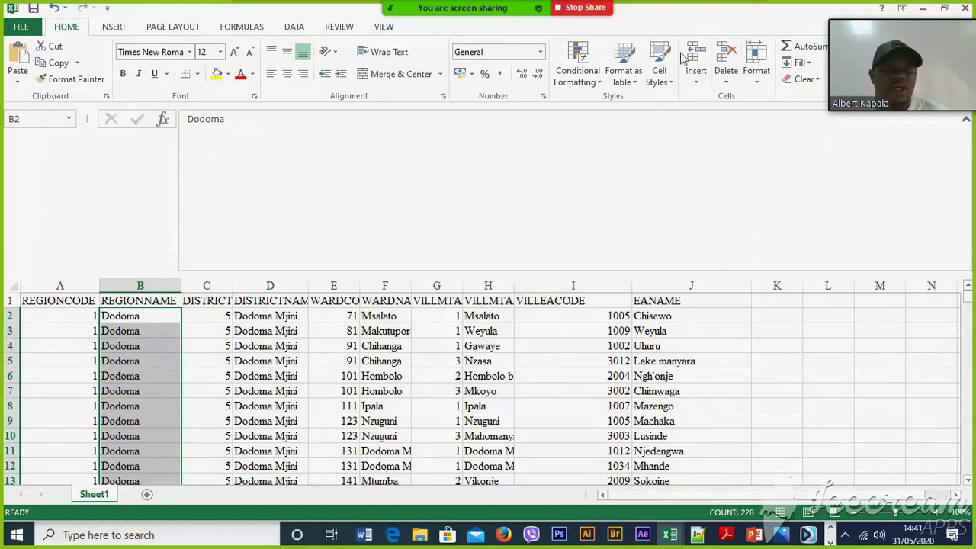
# Close the All EAs workbook and the blank Book2 workbook.
pyautogui.moveTo(698, 17); pyautogui.dragTo(501, 91)
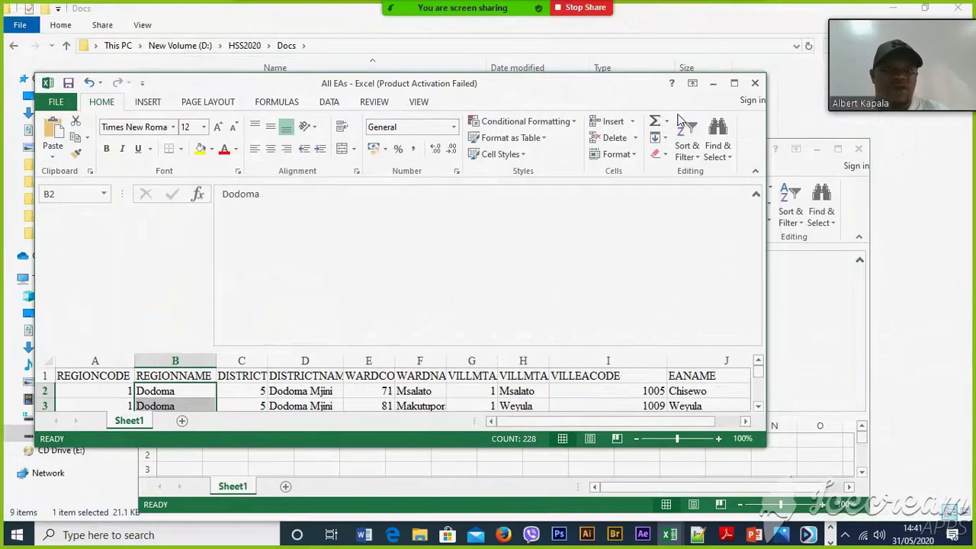
pyautogui.click(755, 83)
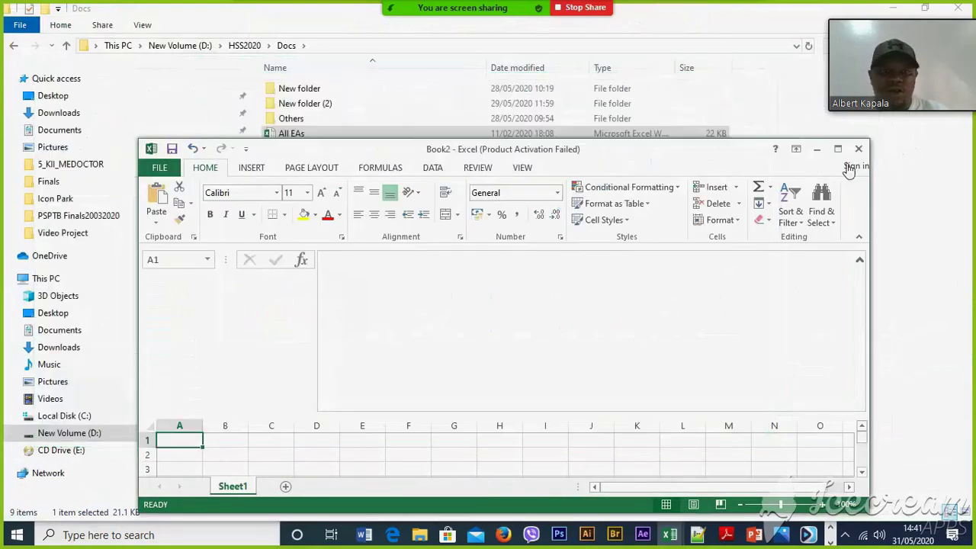
pyautogui.click(857, 148)
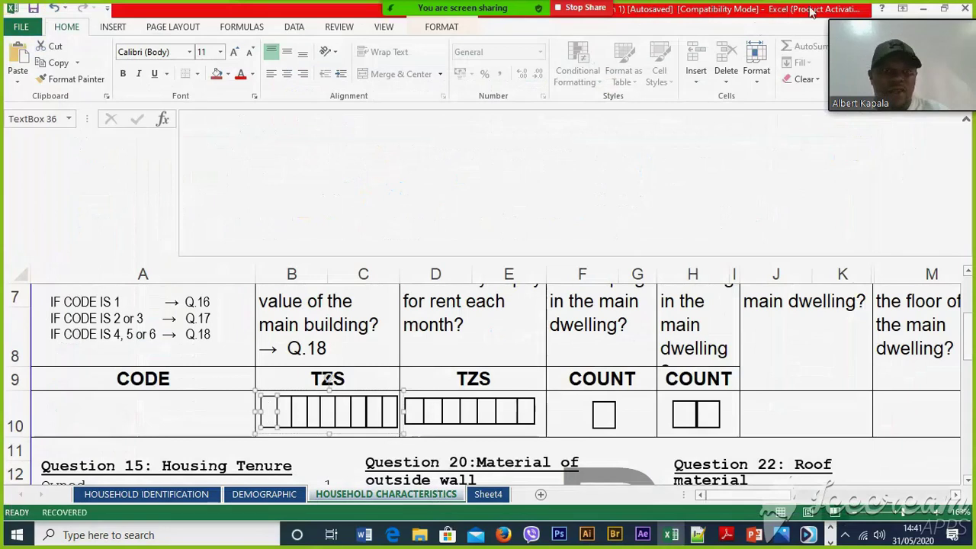
# Save the recovered Household_Questionnaire workbook and close it.
pyautogui.moveTo(681, 33); pyautogui.dragTo(623, 77)
pyautogui.click(701, 75)
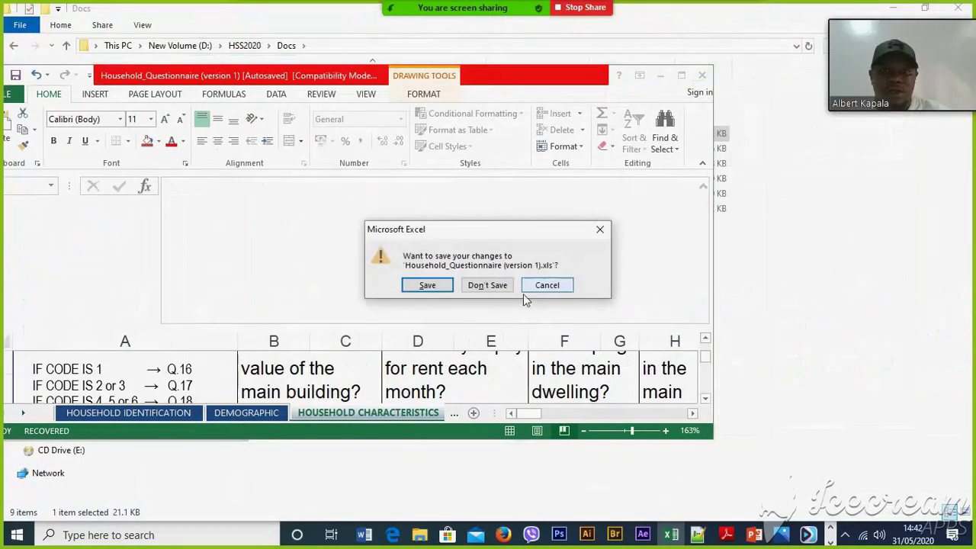
pyautogui.click(427, 285)
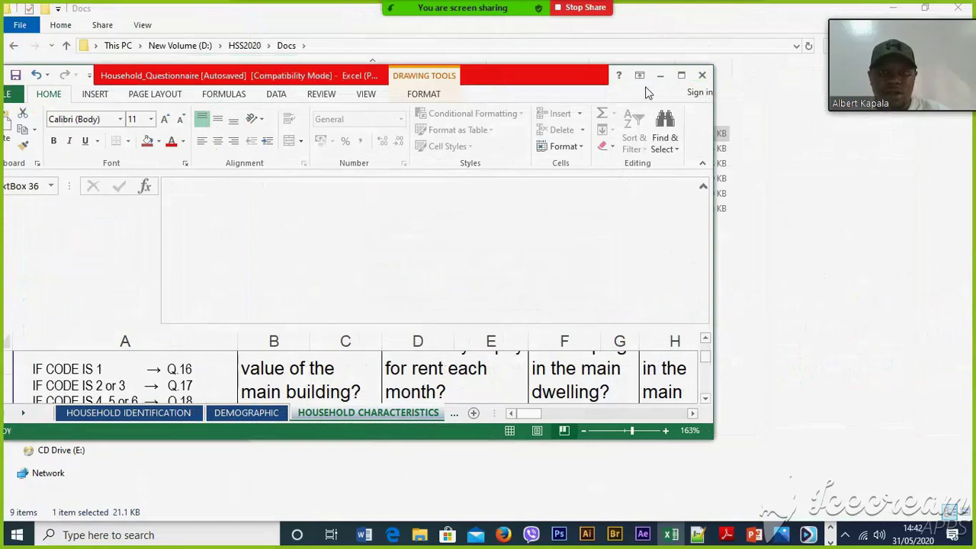
pyautogui.click(508, 414)
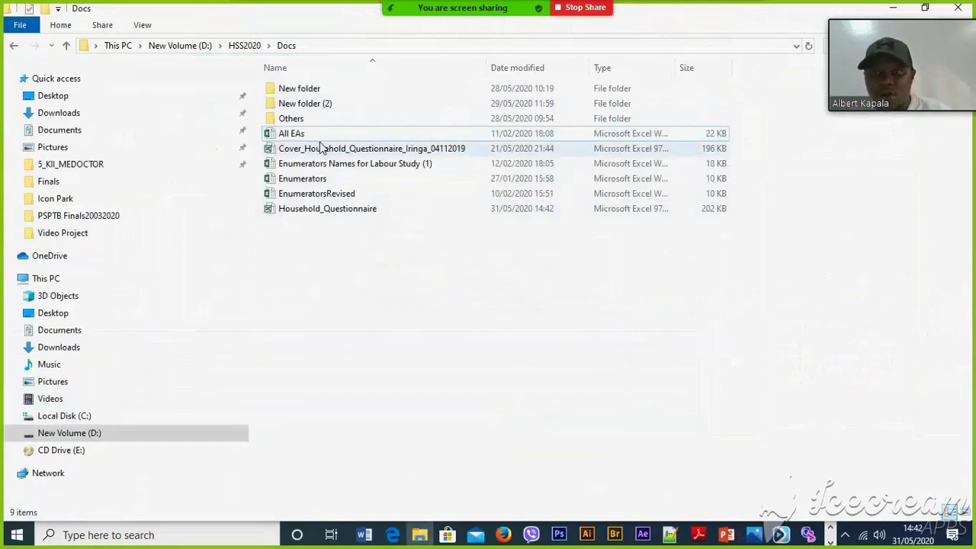
# Make a duplicate of the All EAs workbook in the same Docs folder.
pyautogui.click(294, 134)
pyautogui.rightClick(294, 135)
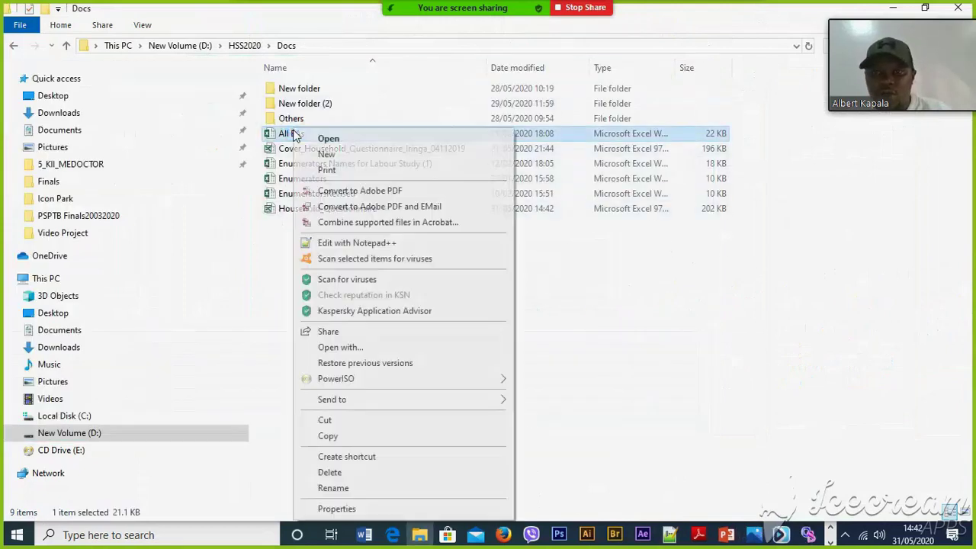
pyautogui.click(328, 435)
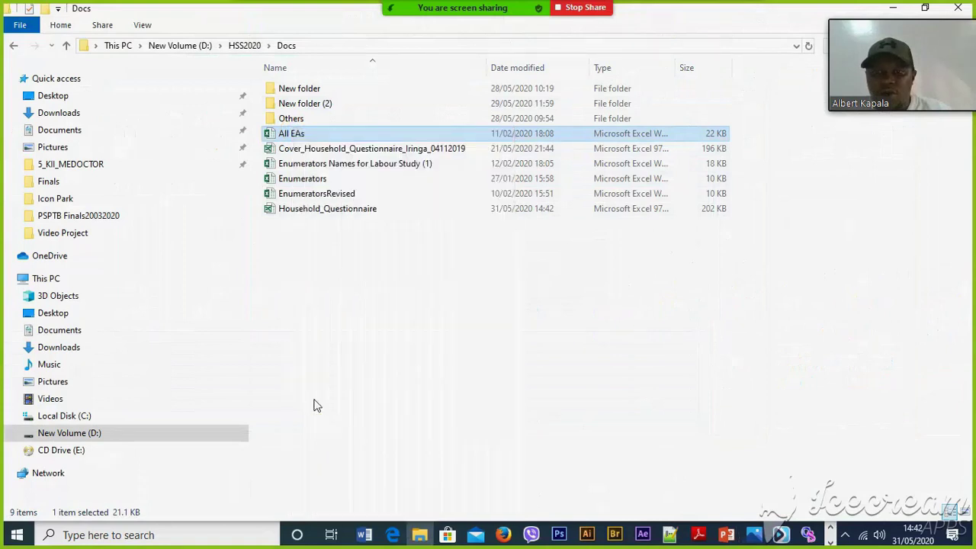
pyautogui.rightClick(314, 399)
pyautogui.click(349, 292)
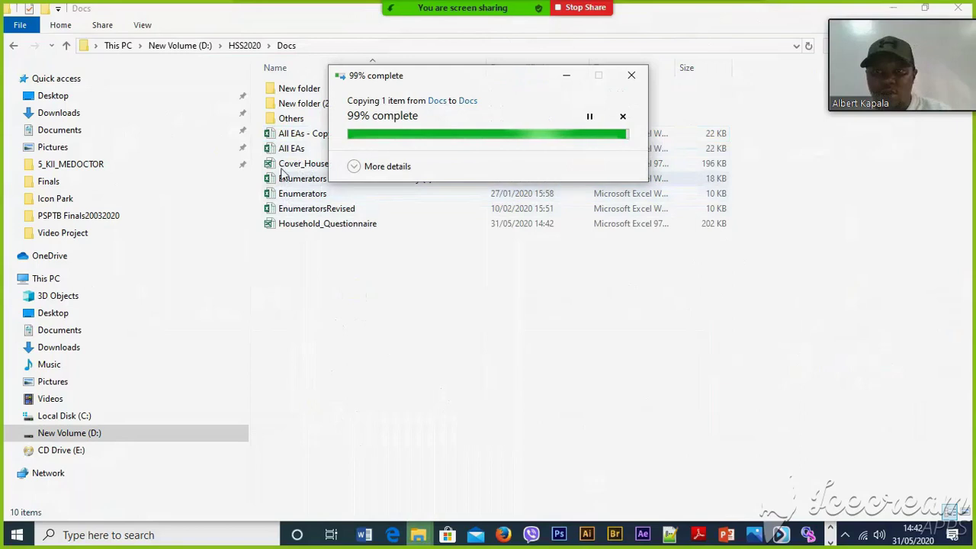
# Rename the copied All EAs file as District and open it in Excel, dismissing the activation notice.
pyautogui.rightClick(297, 133)
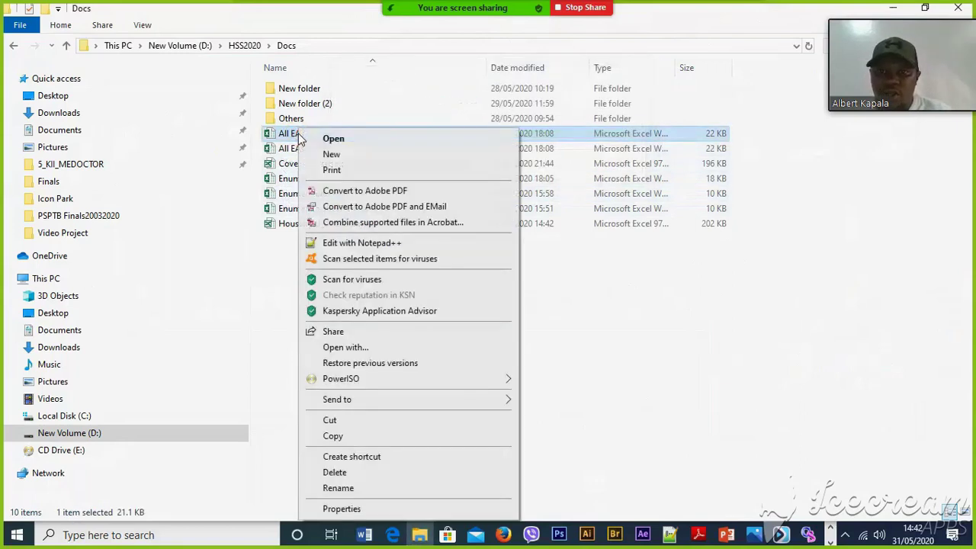
pyautogui.click(340, 487)
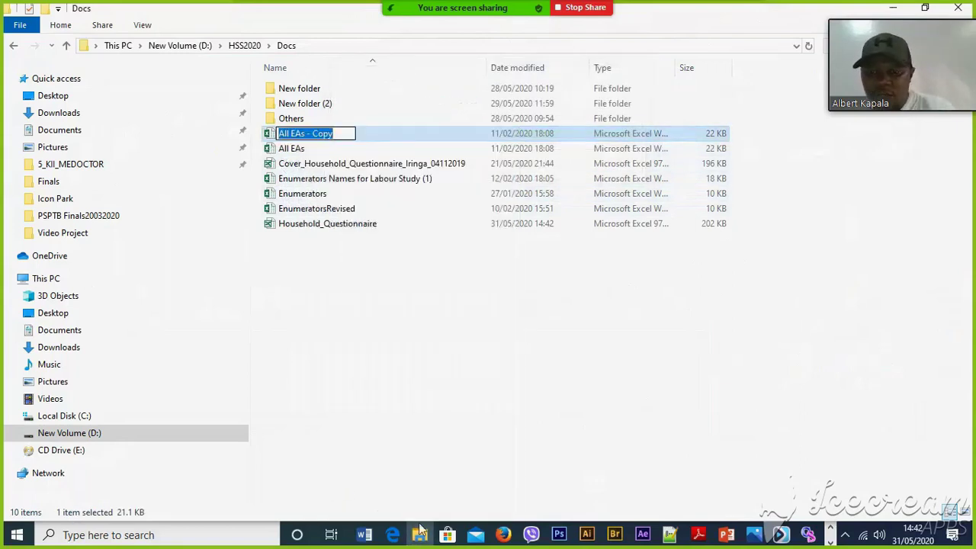
pyautogui.write('District')
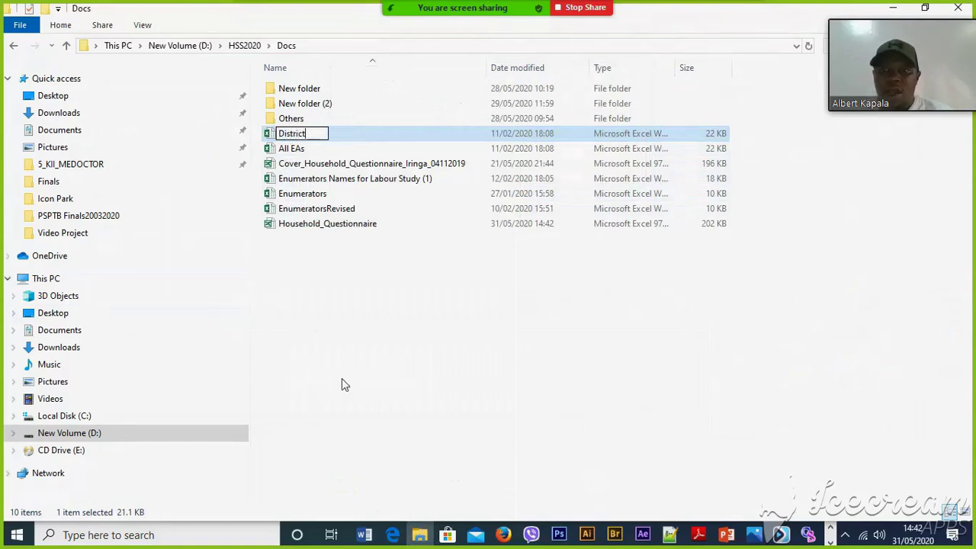
pyautogui.click(374, 383)
pyautogui.doubleClick(292, 166)
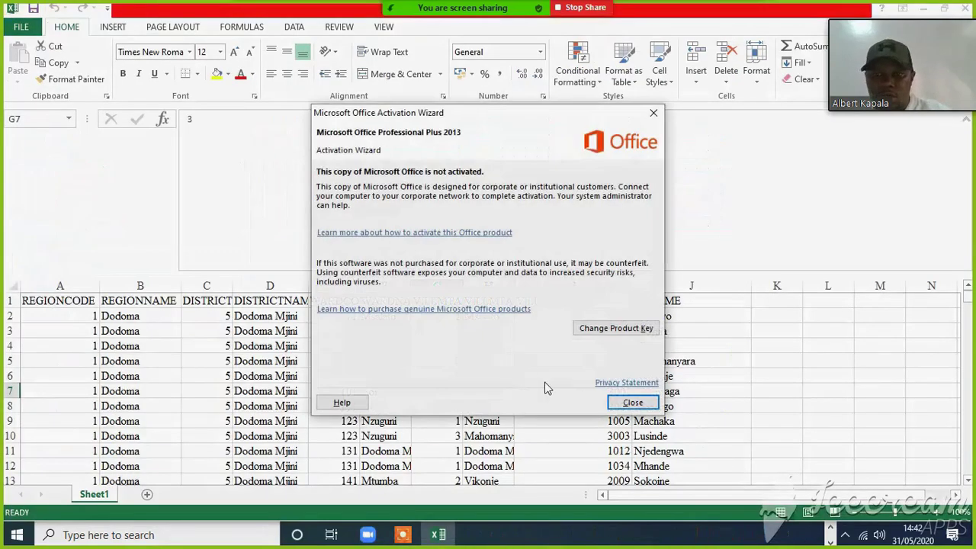
pyautogui.click(631, 401)
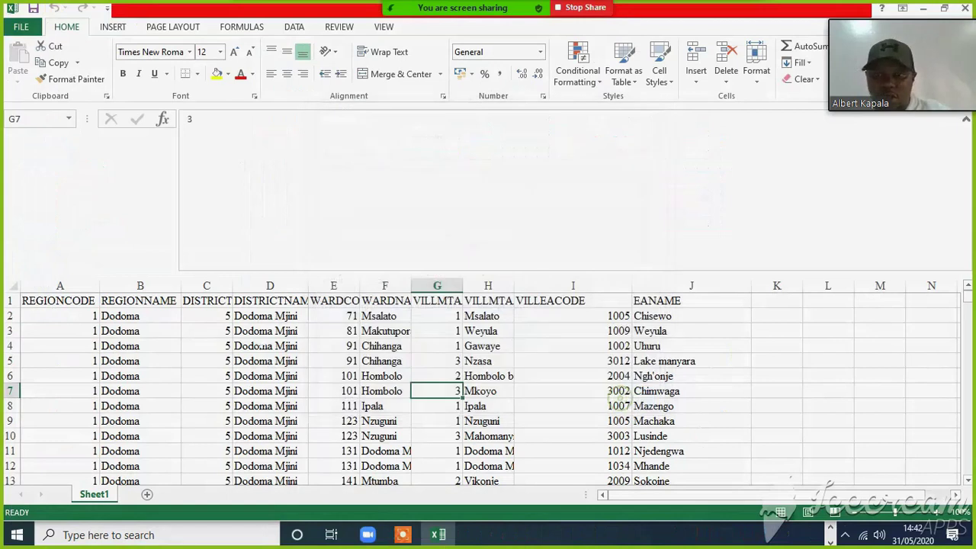
# Review the region code, region name, district code and district name headers in the District workbook.
pyautogui.click(334, 285)
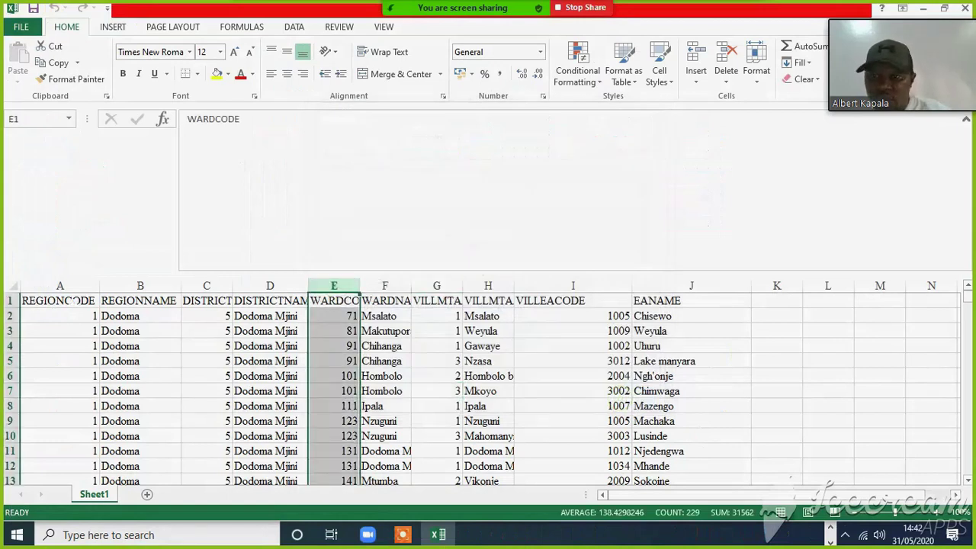
pyautogui.click(70, 300)
pyautogui.click(191, 301)
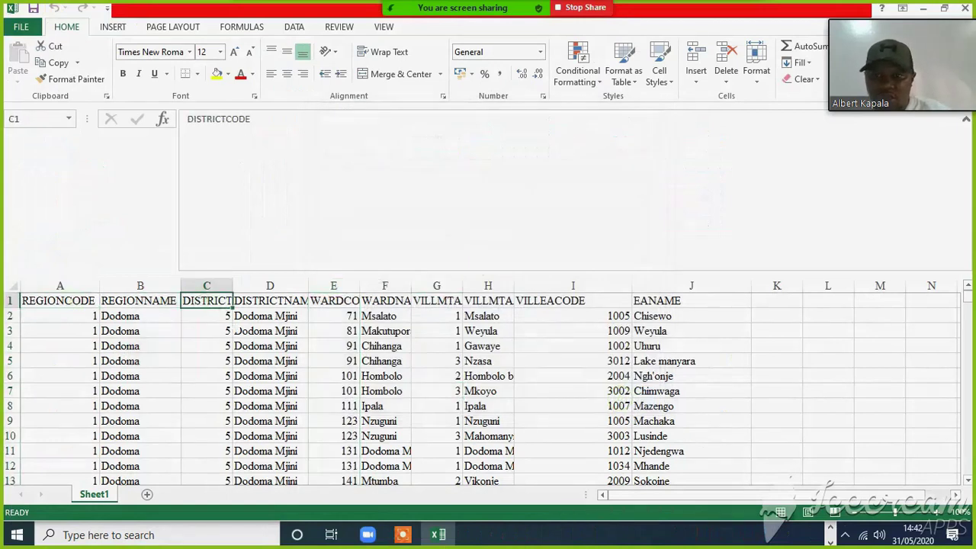
pyautogui.click(255, 301)
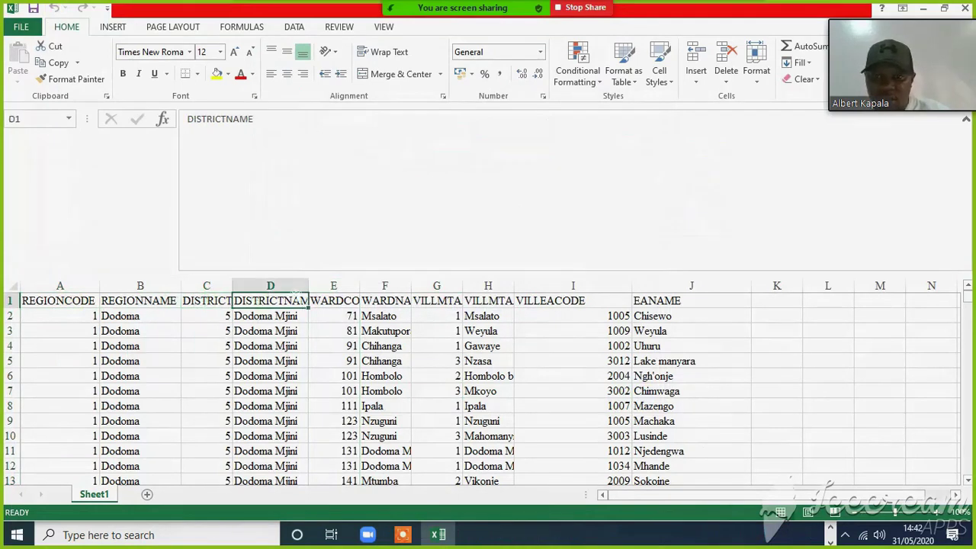
pyautogui.click(61, 300)
pyautogui.click(137, 302)
pyautogui.click(206, 300)
pyautogui.click(270, 300)
# Delete columns E to J, from the ward code through the EA name, from the District workbook.
pyautogui.moveTo(334, 285); pyautogui.dragTo(705, 318)
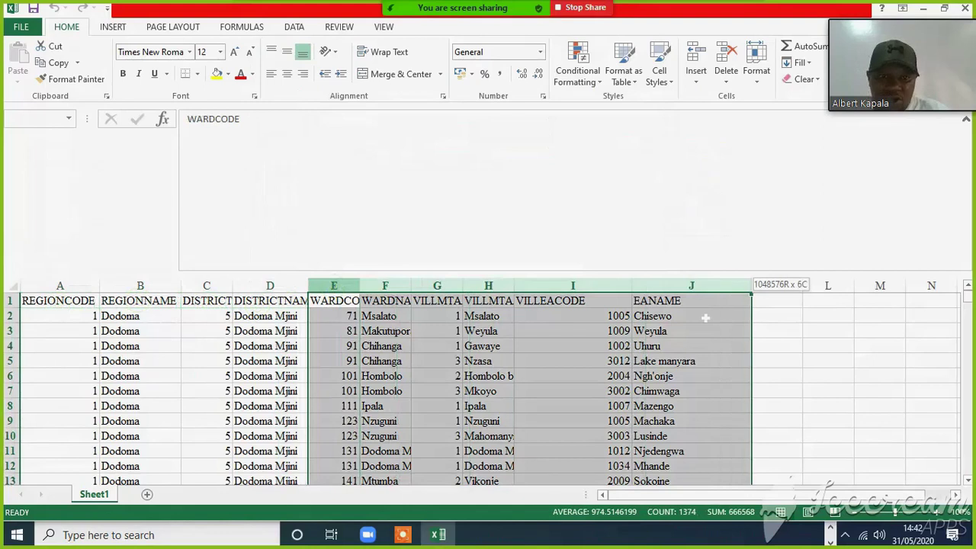
pyautogui.rightClick(573, 359)
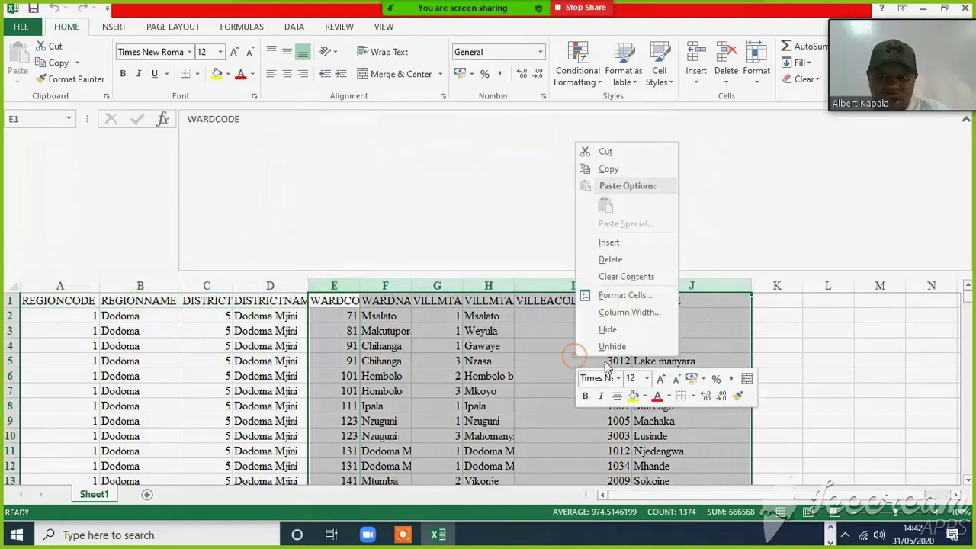
pyautogui.click(611, 260)
pyautogui.click(420, 375)
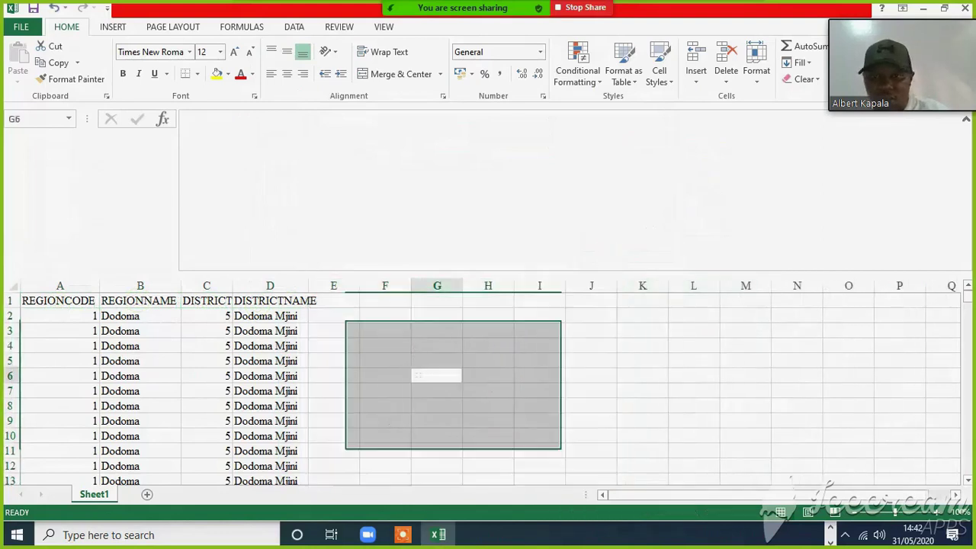
# Rename the worksheet Sheet1 as district.
pyautogui.doubleClick(90, 494)
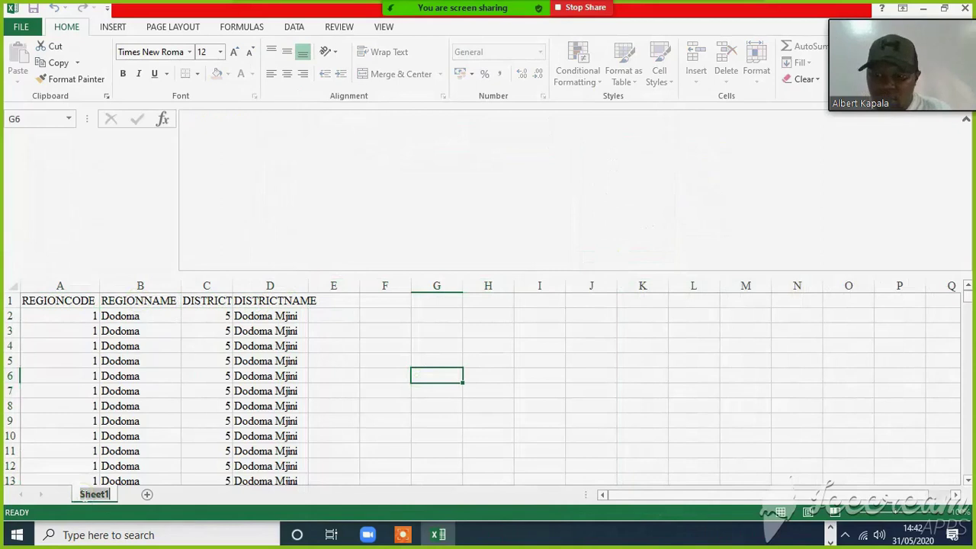
pyautogui.write('di')
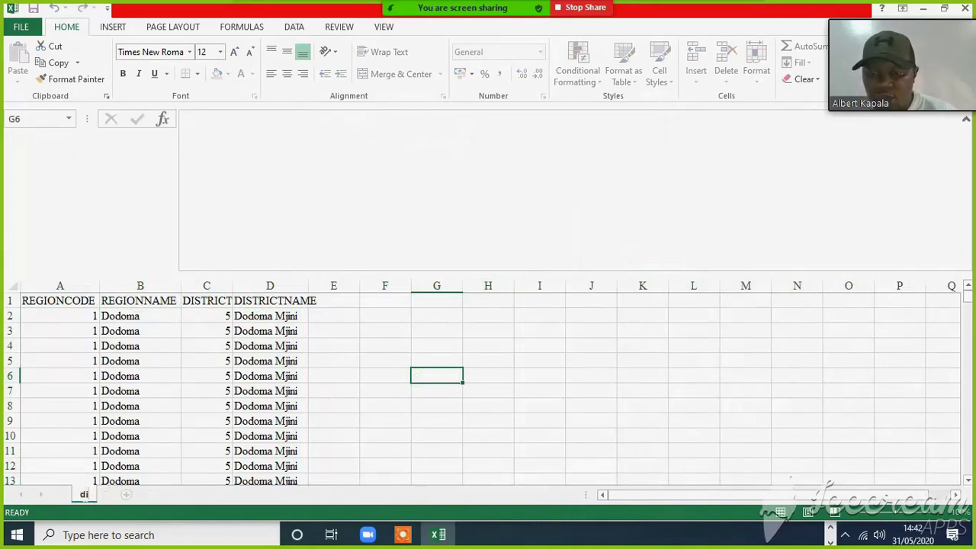
pyautogui.write('strict')
pyautogui.click(374, 421)
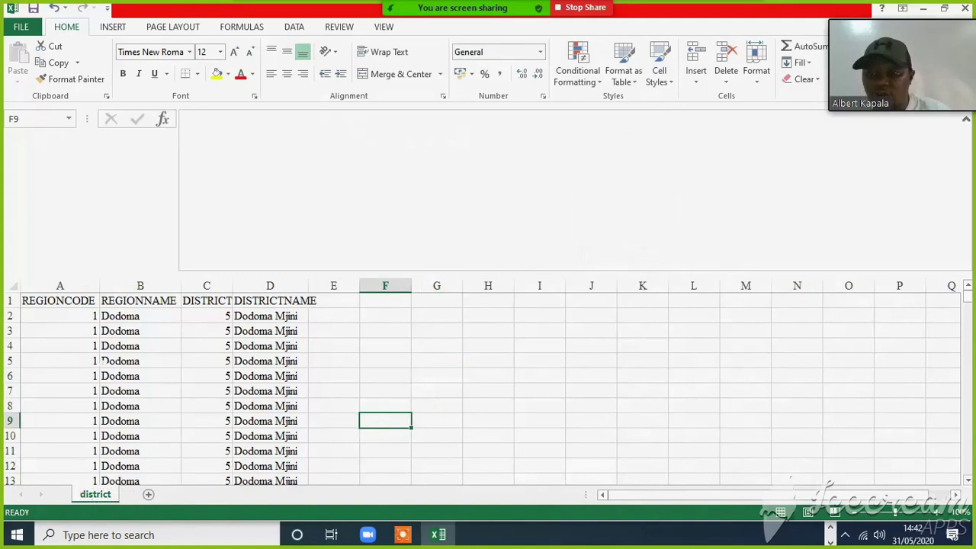
pyautogui.click(128, 346)
pyautogui.click(140, 285)
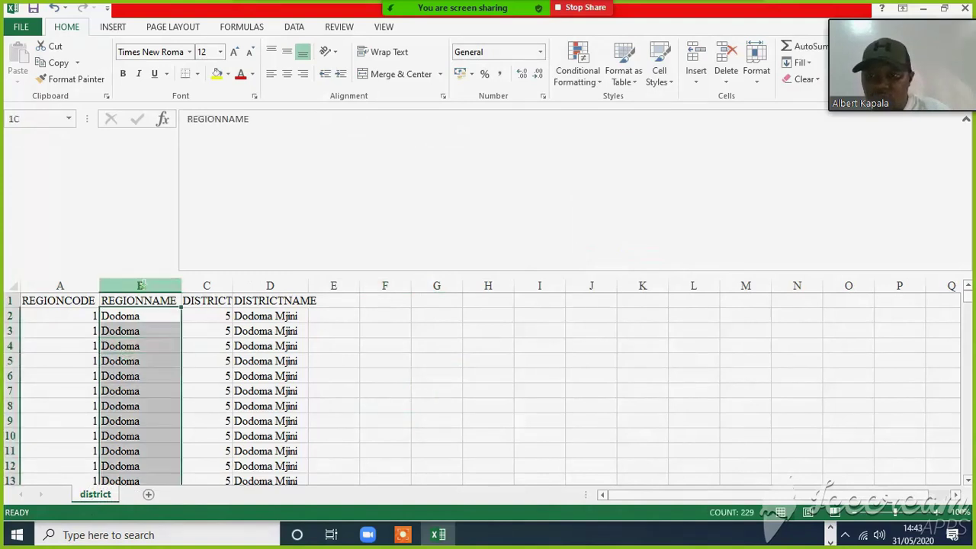
pyautogui.rightClick(144, 287)
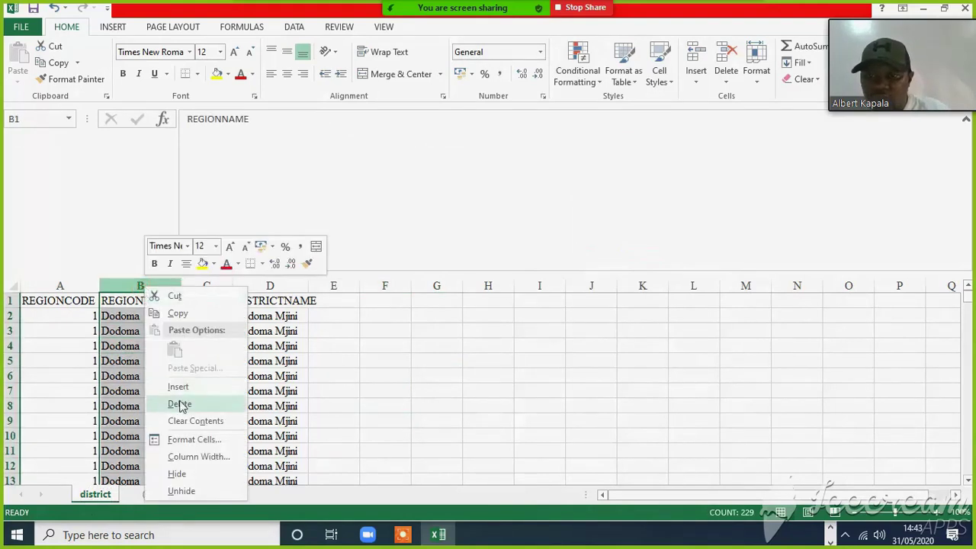
pyautogui.press('Escape')
# Remove duplicate rows from the region and district data in columns A to D, comparing only DISTRICTNAME and treating the first row as headers.
pyautogui.moveTo(51, 300); pyautogui.dragTo(346, 286)
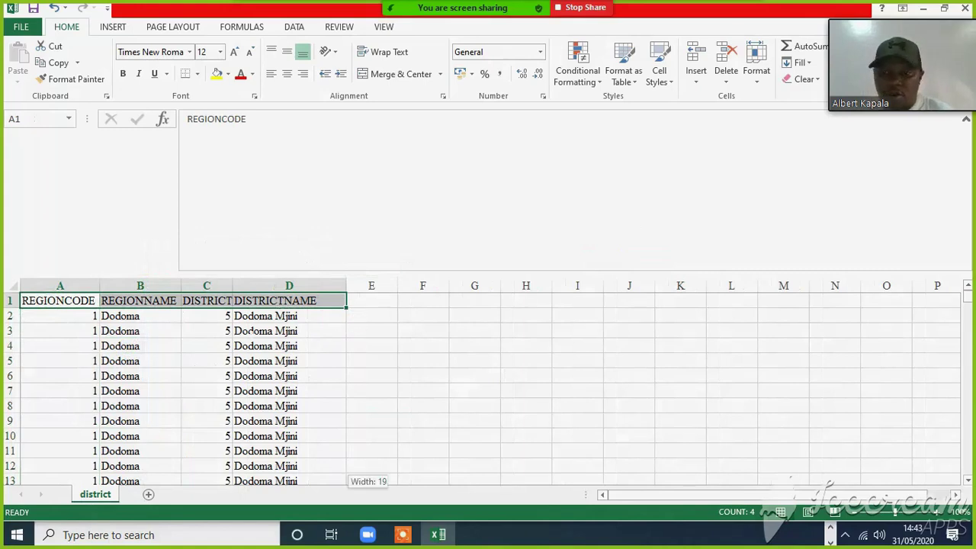
pyautogui.hotkey('ctrl', 'shift', 'Down')
pyautogui.click(294, 27)
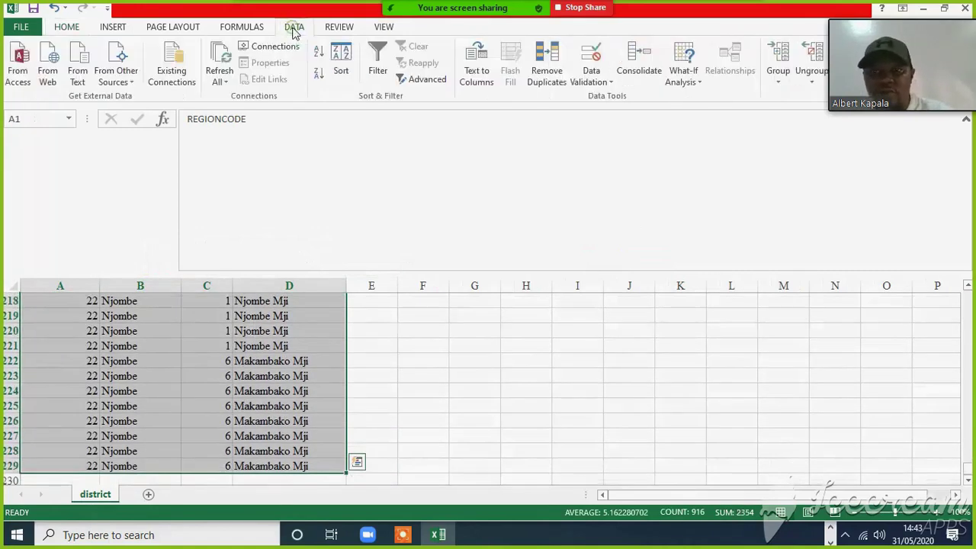
pyautogui.click(546, 86)
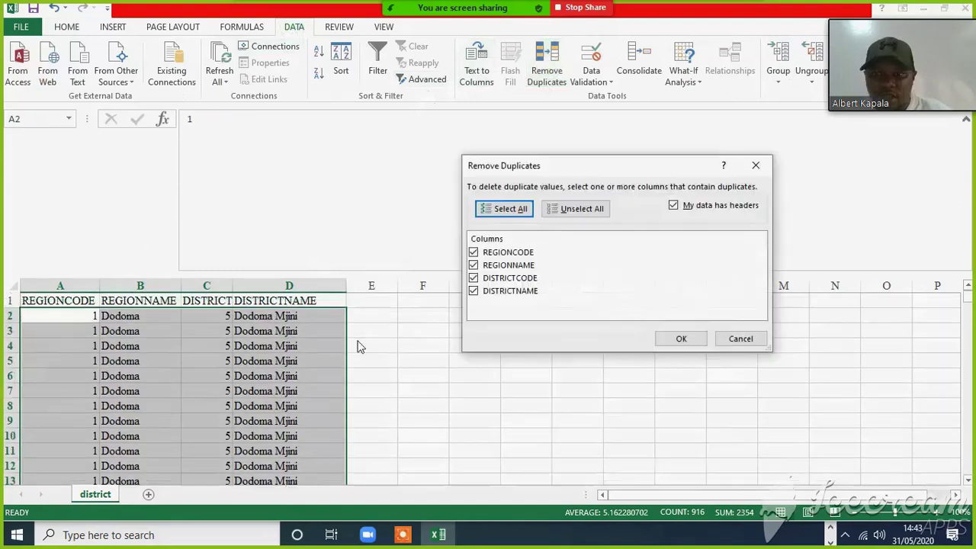
pyautogui.click(473, 252)
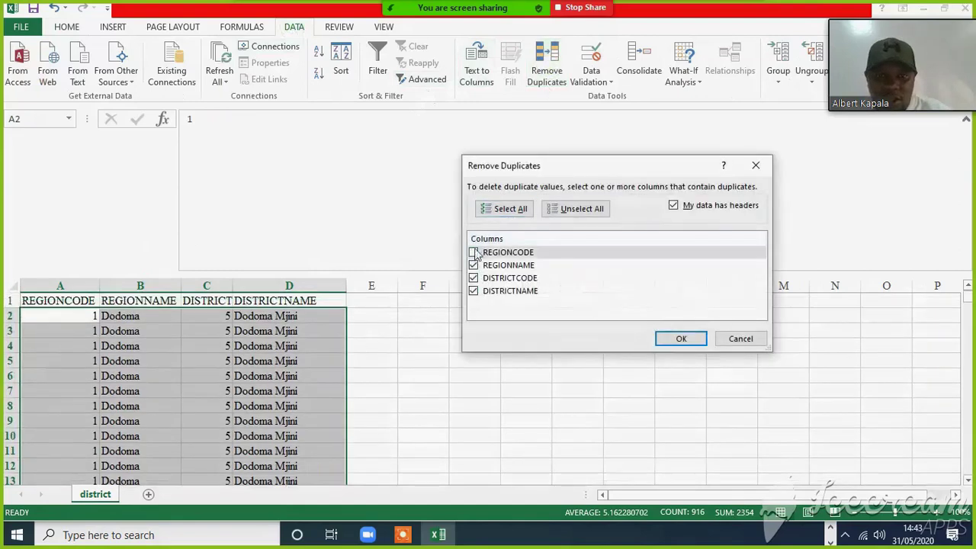
pyautogui.click(573, 212)
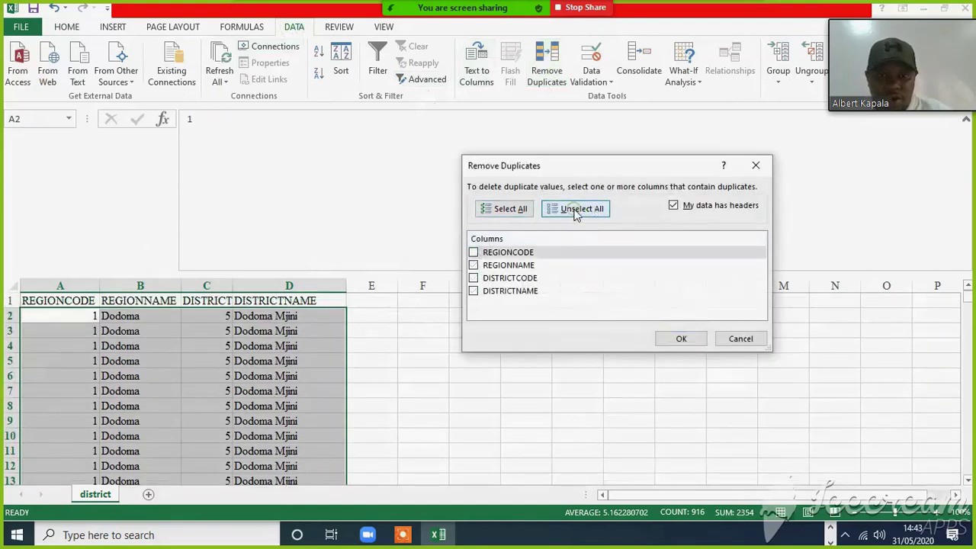
pyautogui.click(490, 296)
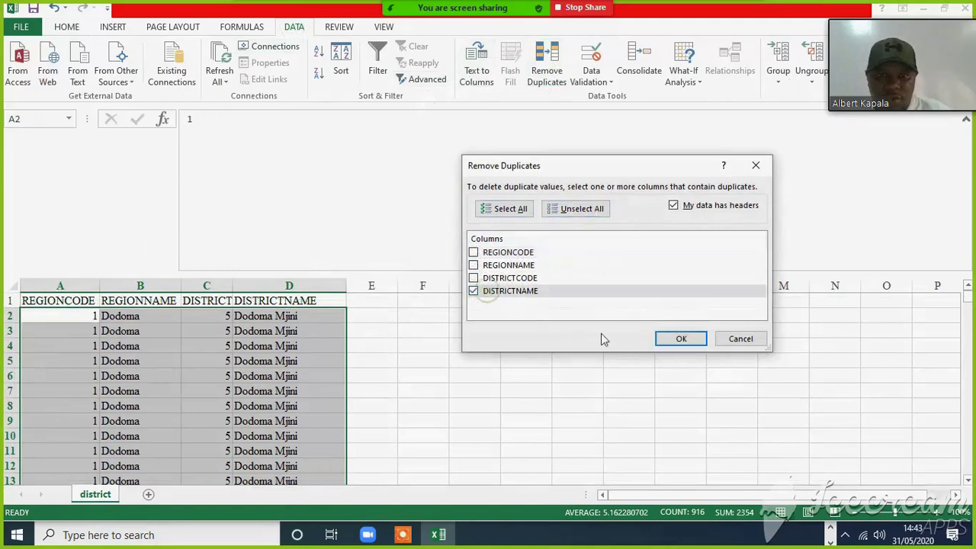
pyautogui.click(671, 341)
pyautogui.click(490, 296)
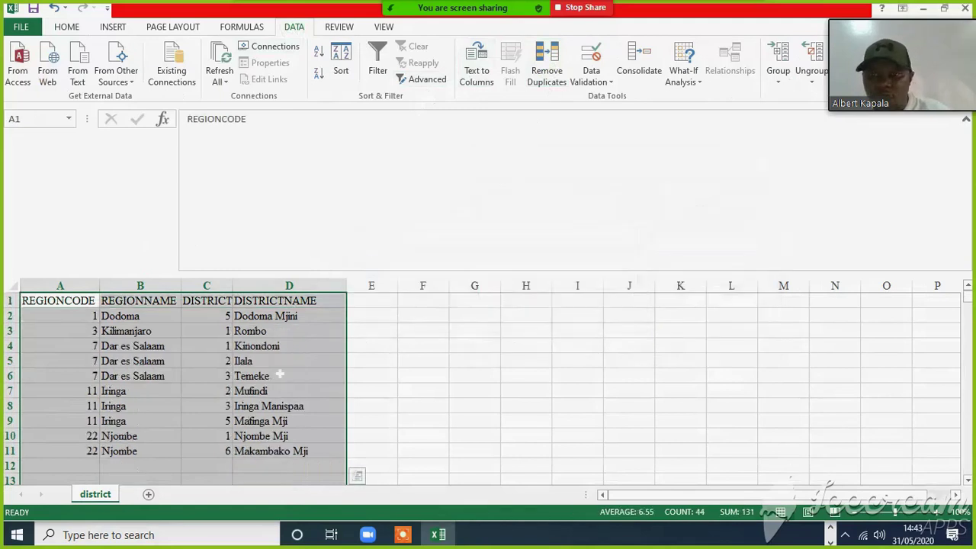
pyautogui.moveTo(252, 316); pyautogui.dragTo(265, 448)
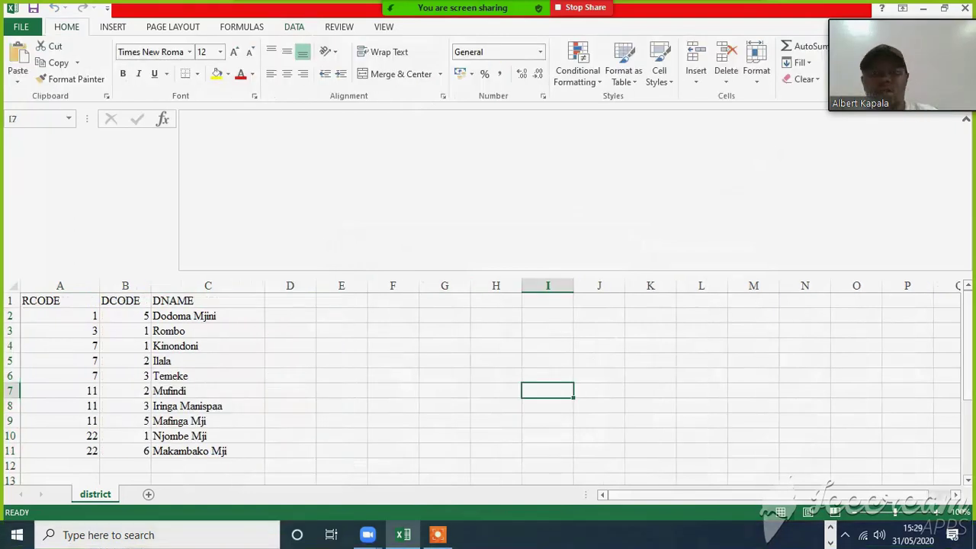
pyautogui.click(342, 360)
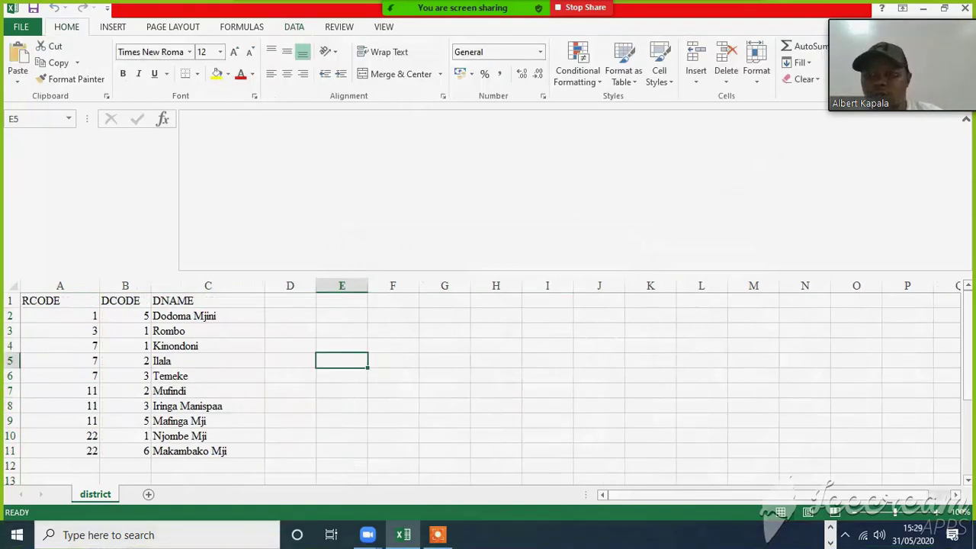
pyautogui.click(548, 405)
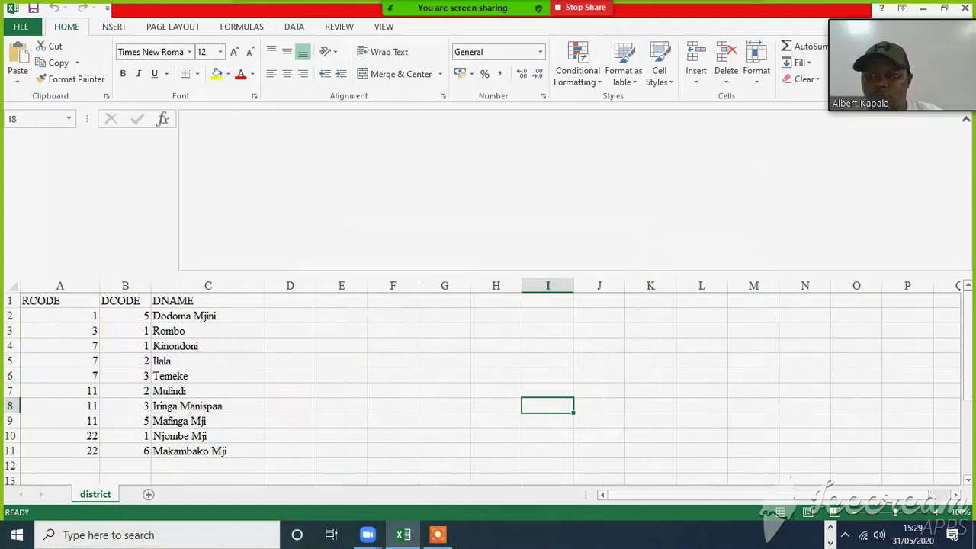
pyautogui.doubleClick(56, 300)
pyautogui.click(59, 331)
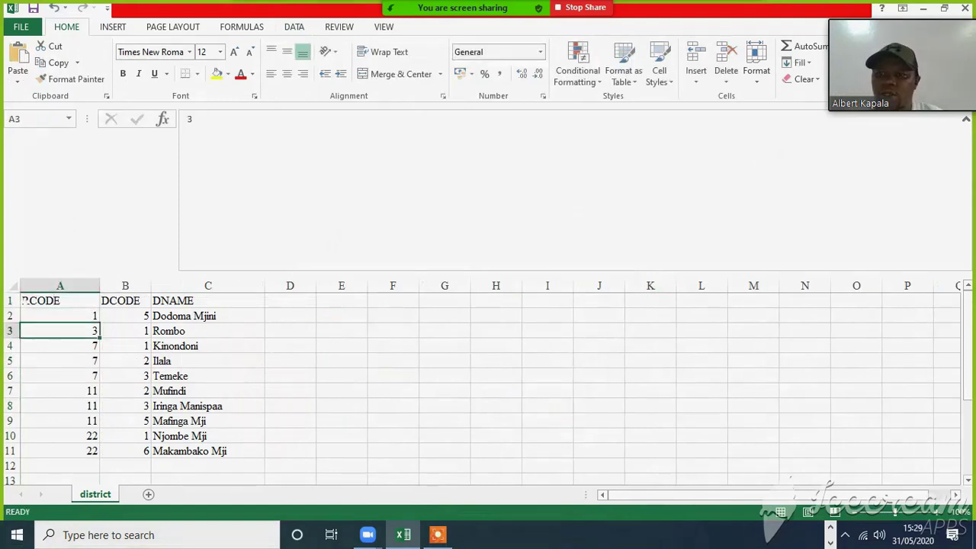
# Rename the region code header in A1 as DREGION and the district code header in B1 as DDISTRICT.
pyautogui.click(25, 300)
pyautogui.write('d')
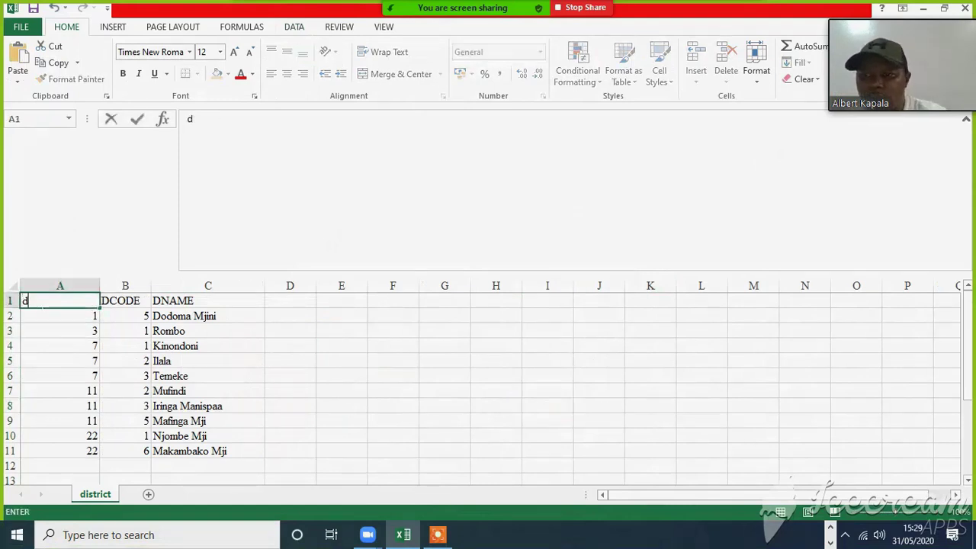
pyautogui.write('RE')
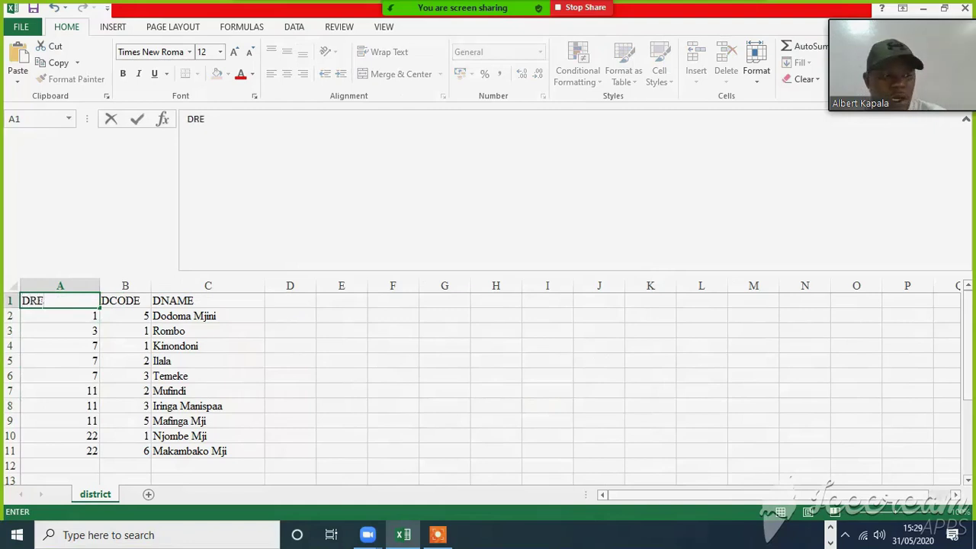
pyautogui.write('GION')
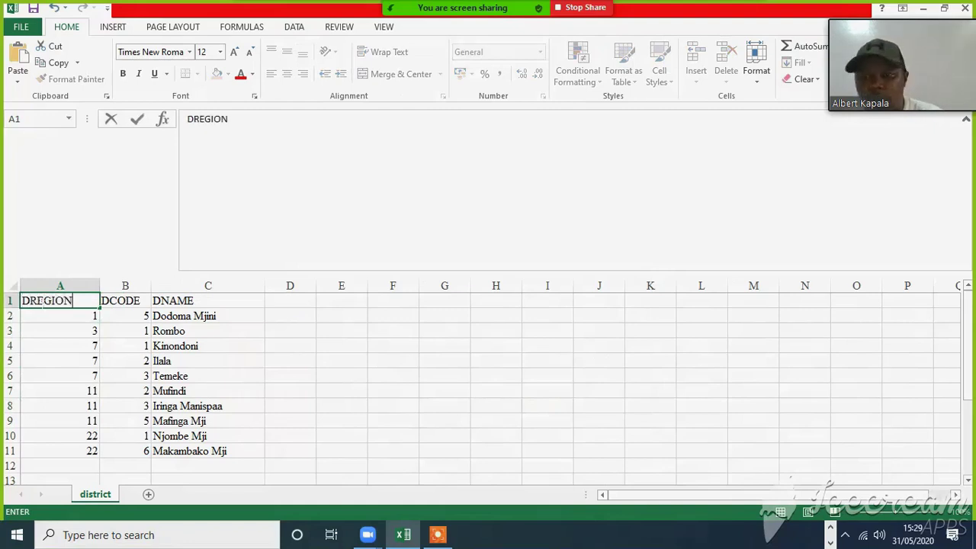
pyautogui.press('Tab')
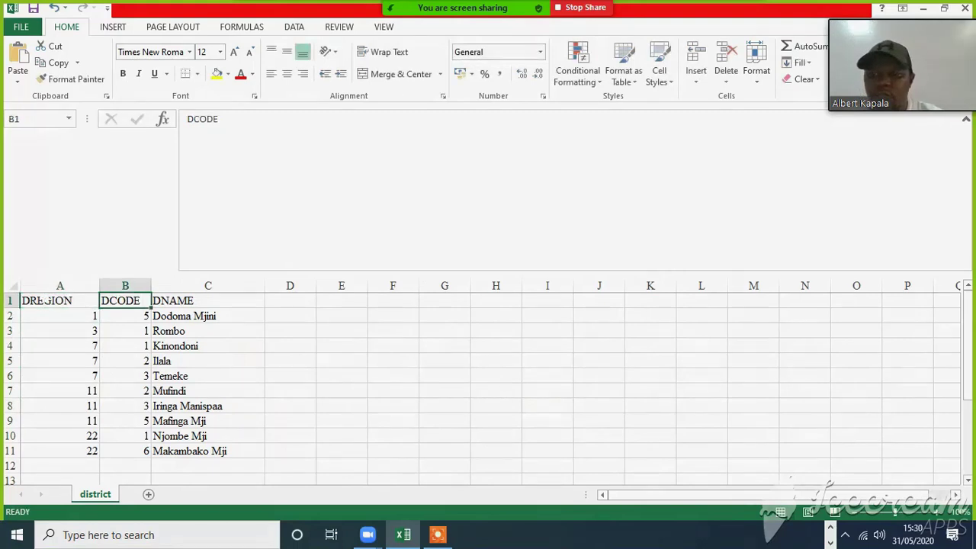
pyautogui.write('D')
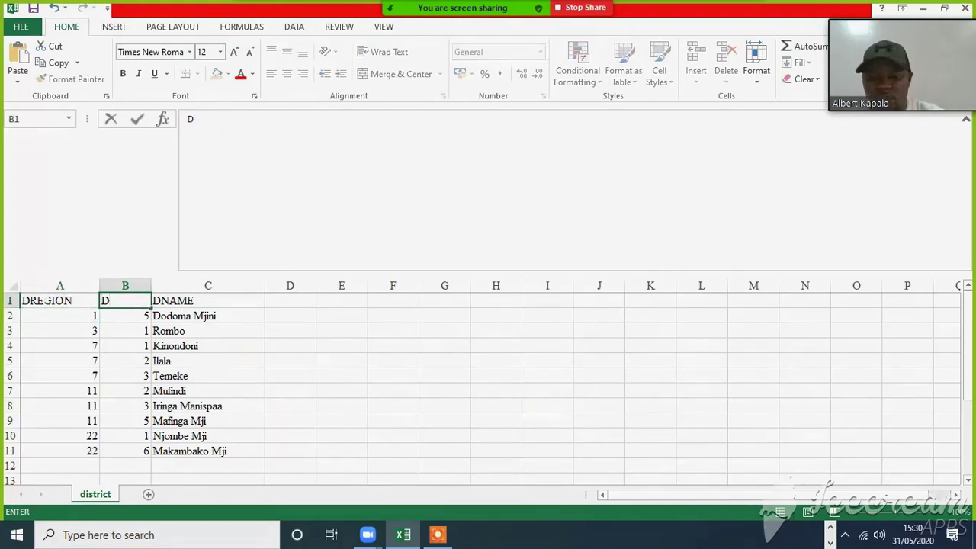
pyautogui.write('DISTRICT')
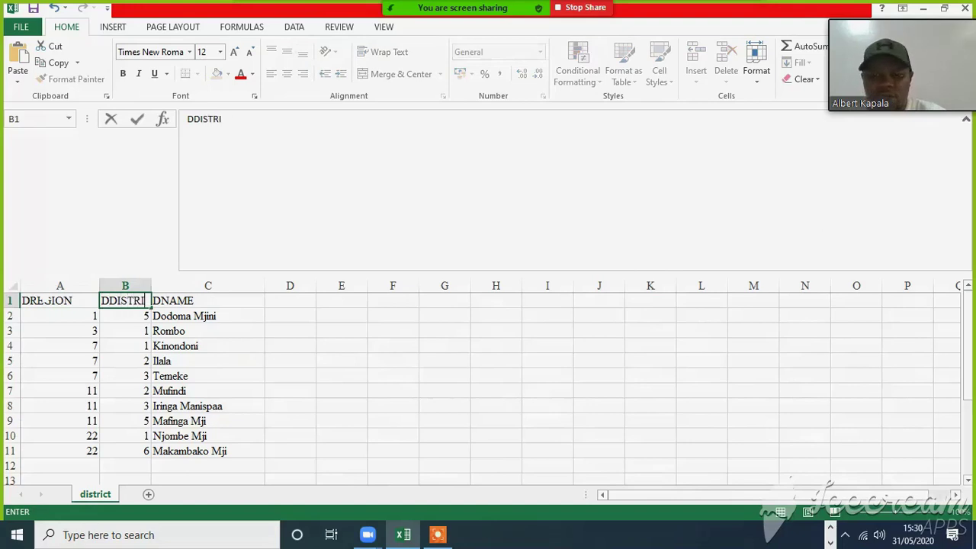
pyautogui.press('Tab')
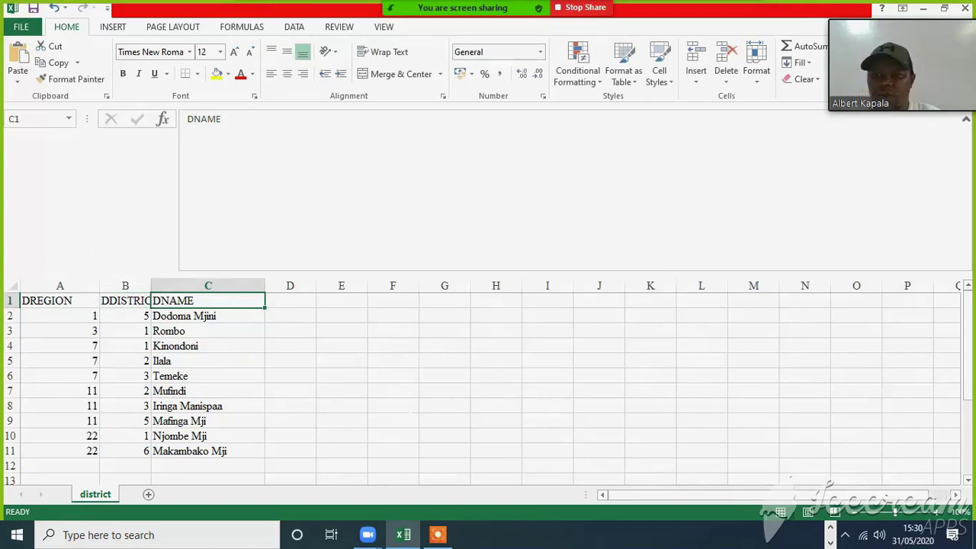
pyautogui.click(393, 421)
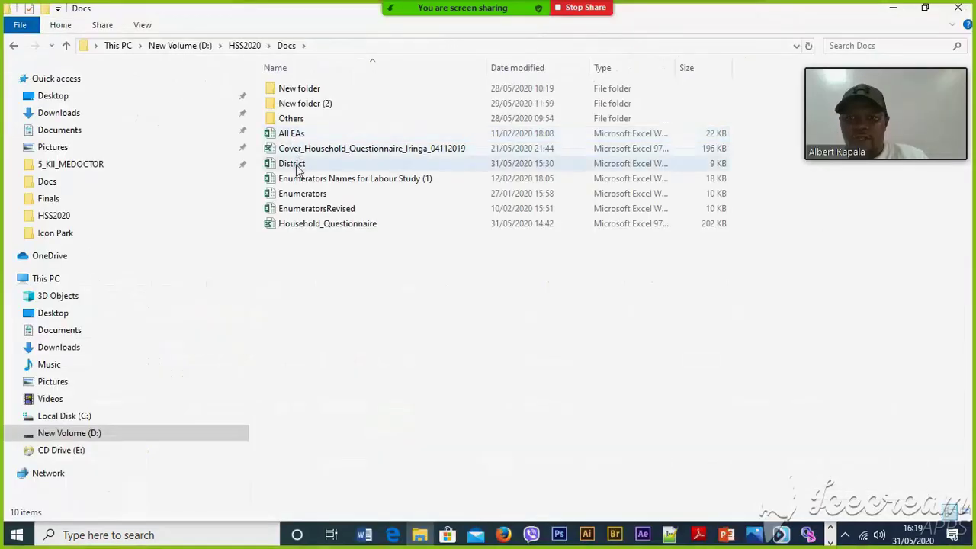
# Switch to the Docs folder in File Explorer and make a duplicate of the All EAs workbook there.
pyautogui.click(296, 164)
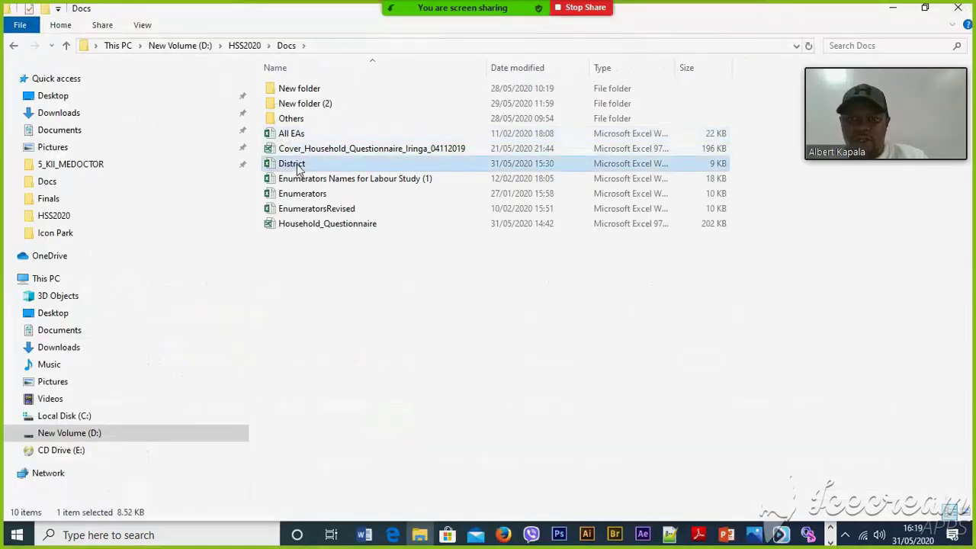
pyautogui.rightClick(301, 137)
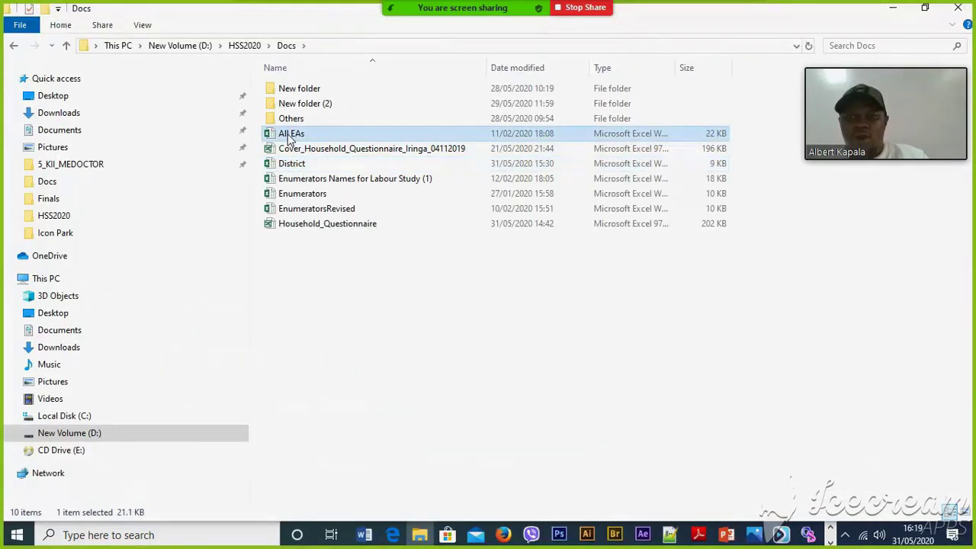
pyautogui.click(323, 436)
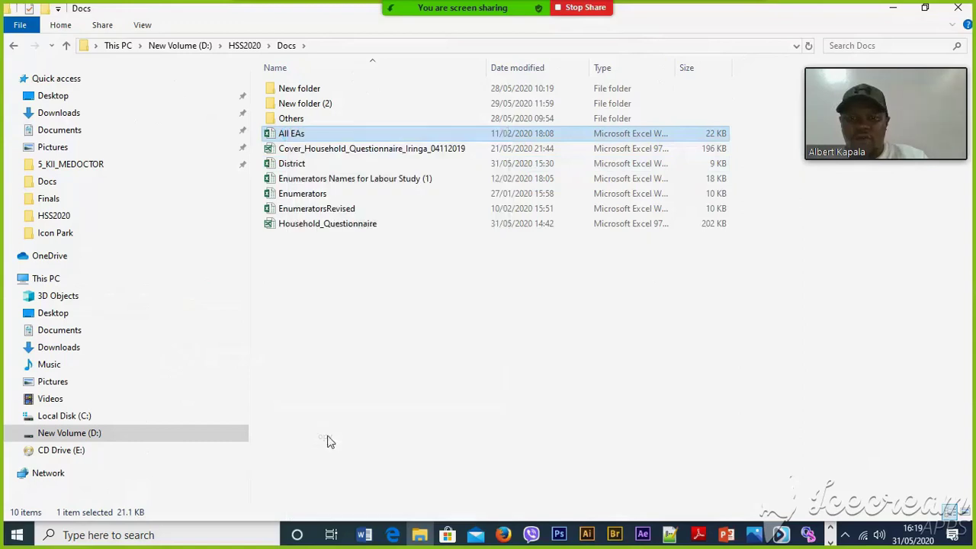
pyautogui.rightClick(327, 435)
pyautogui.click(364, 330)
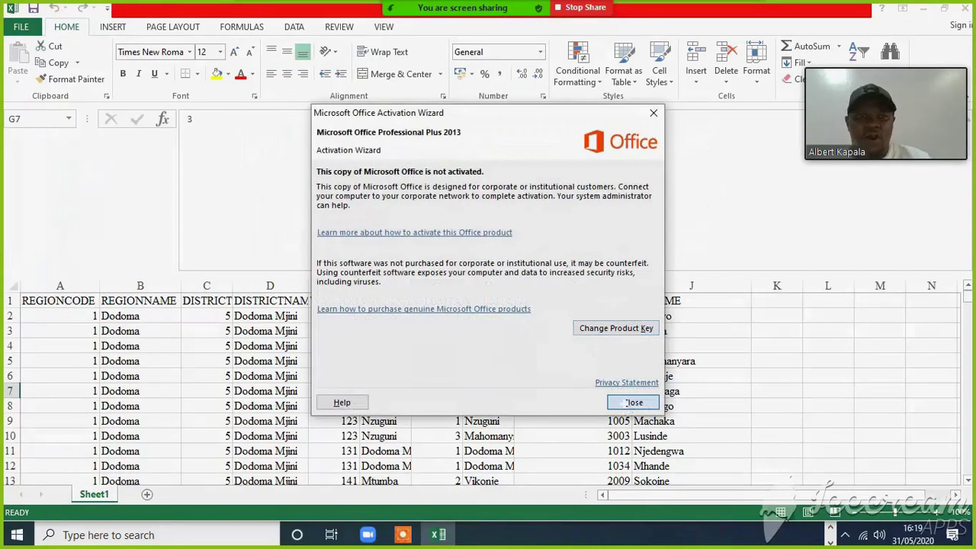
# Close the activation notice and the open workbook, and rename the copied All EAs file as Ward.
pyautogui.click(629, 401)
pyautogui.click(965, 9)
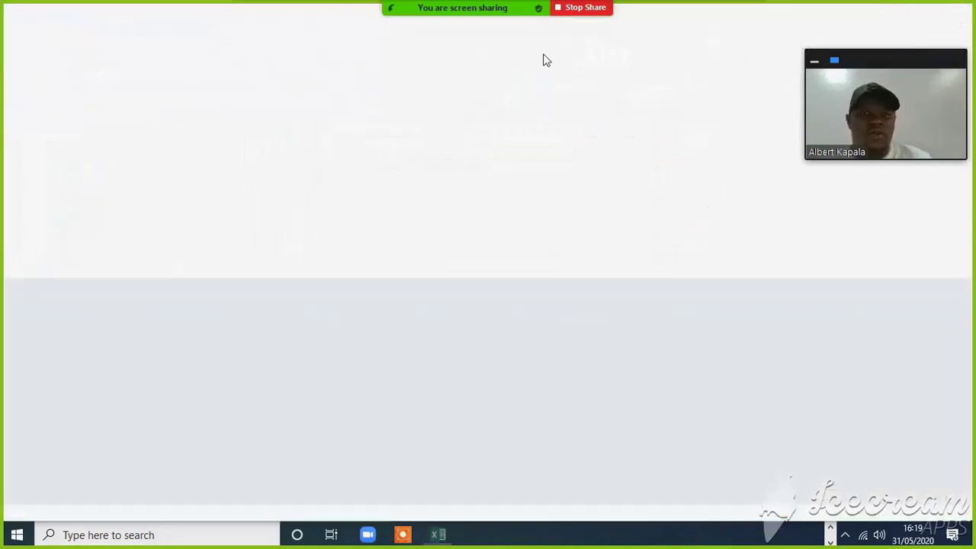
pyautogui.rightClick(319, 134)
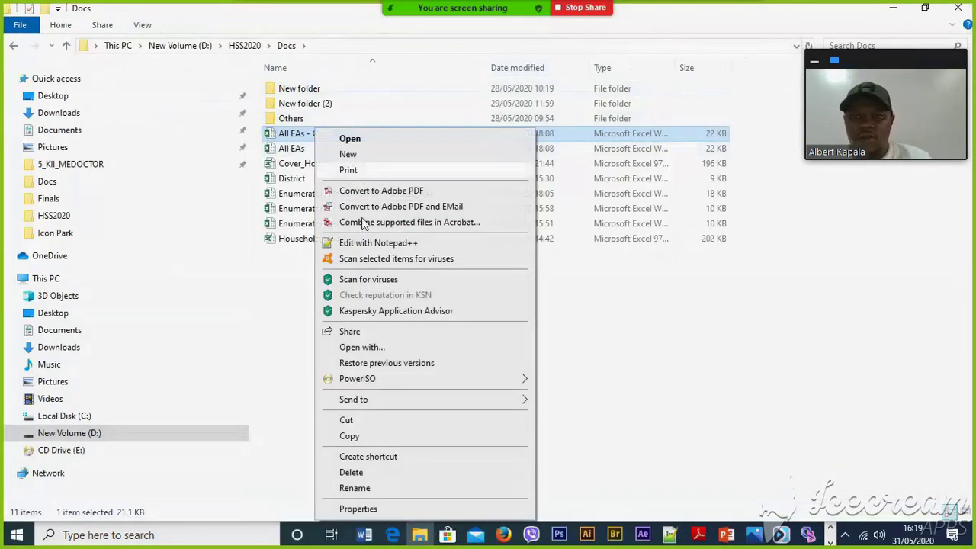
pyautogui.click(357, 487)
pyautogui.write('Ward')
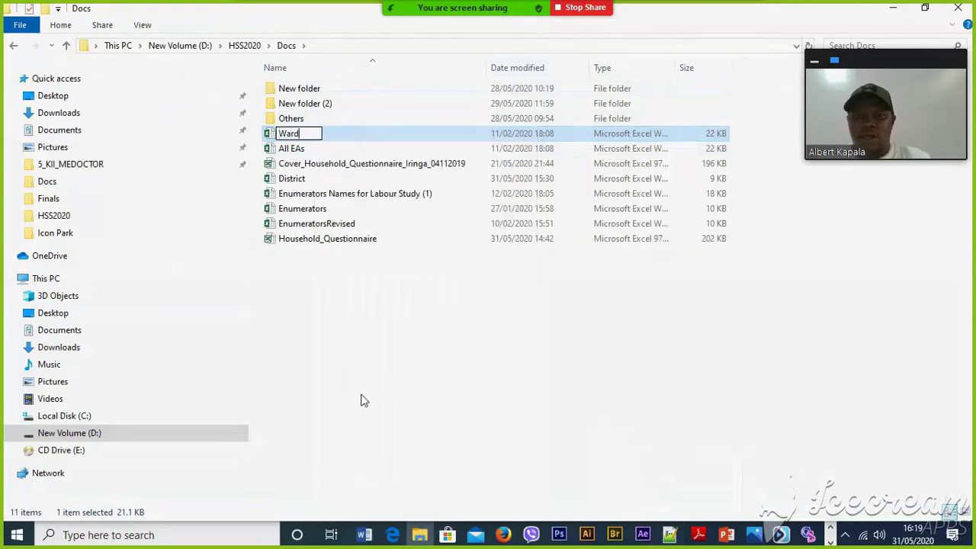
pyautogui.click(291, 161)
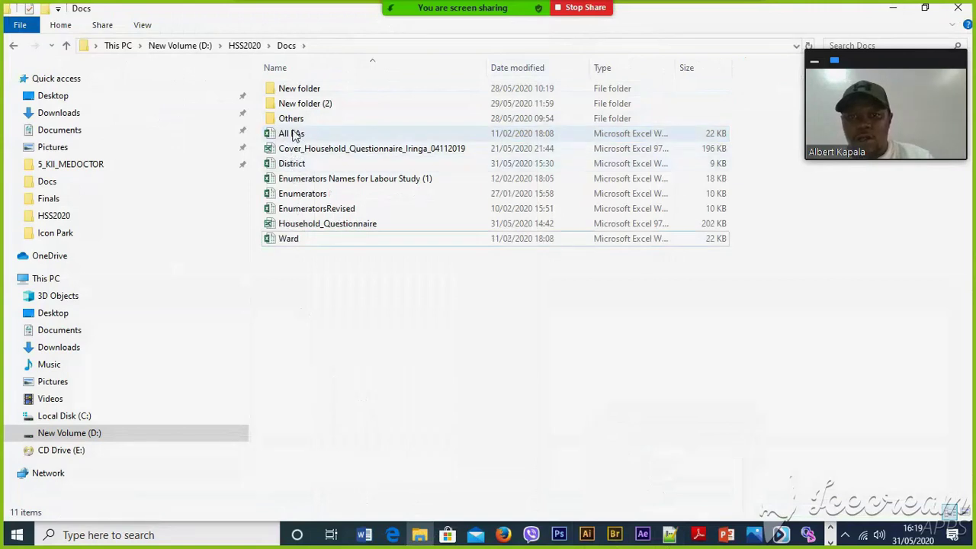
# Open the Ward workbook, dismiss the activation notice, and delete columns G to P, starting with the village and EA columns.
pyautogui.doubleClick(284, 238)
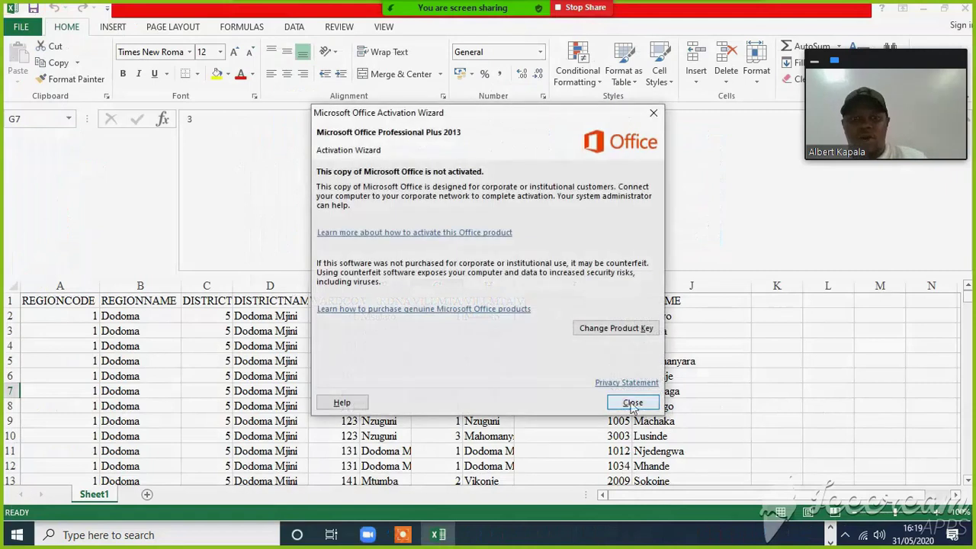
pyautogui.click(632, 404)
pyautogui.click(333, 316)
pyautogui.click(385, 300)
pyautogui.moveTo(411, 285); pyautogui.dragTo(869, 286)
pyautogui.rightClick(631, 366)
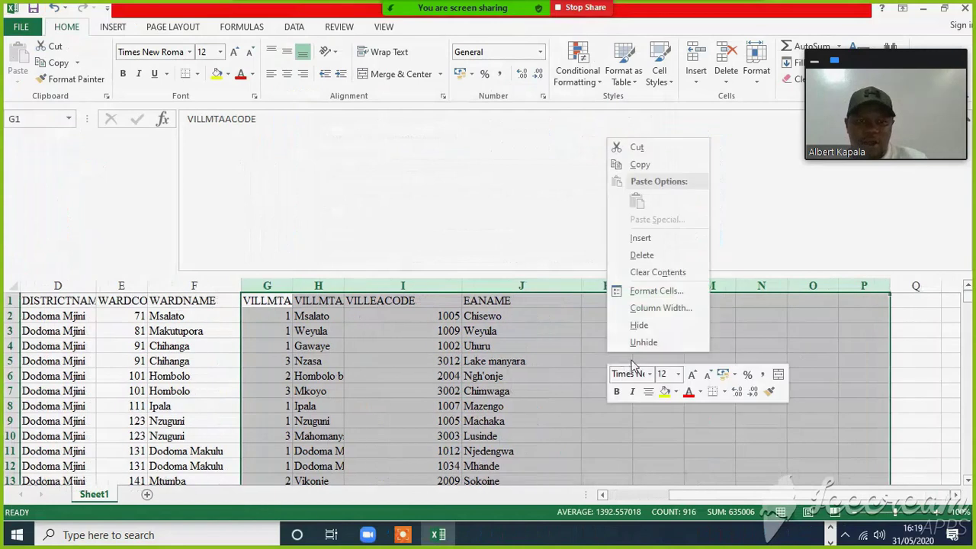
pyautogui.click(642, 254)
# Remove duplicate rows from the data in columns A to F, comparing only WARDNAME and treating the first row as headers.
pyautogui.moveTo(745, 499); pyautogui.dragTo(705, 497)
pyautogui.moveTo(42, 300); pyautogui.dragTo(411, 302)
pyautogui.hotkey('ctrl', 'shift', 'Down')
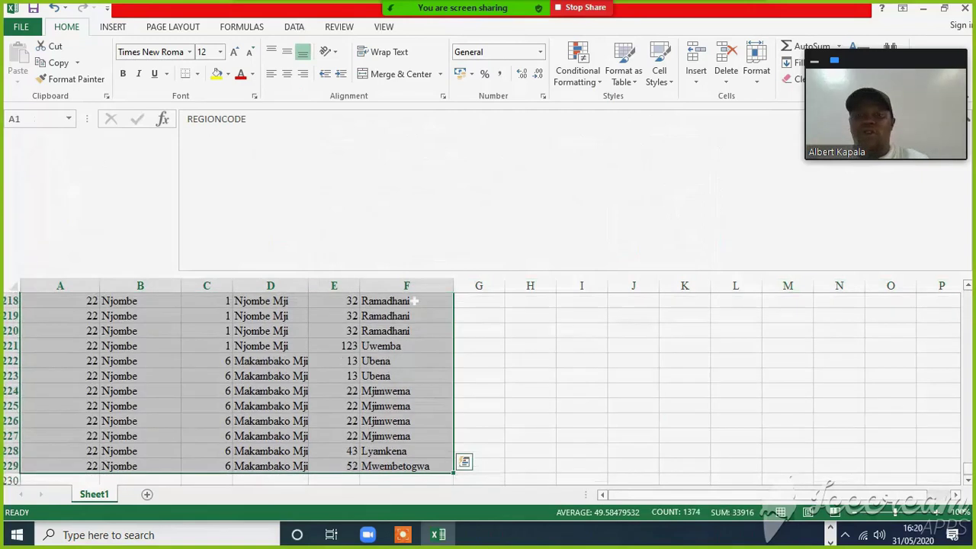
pyautogui.click(294, 29)
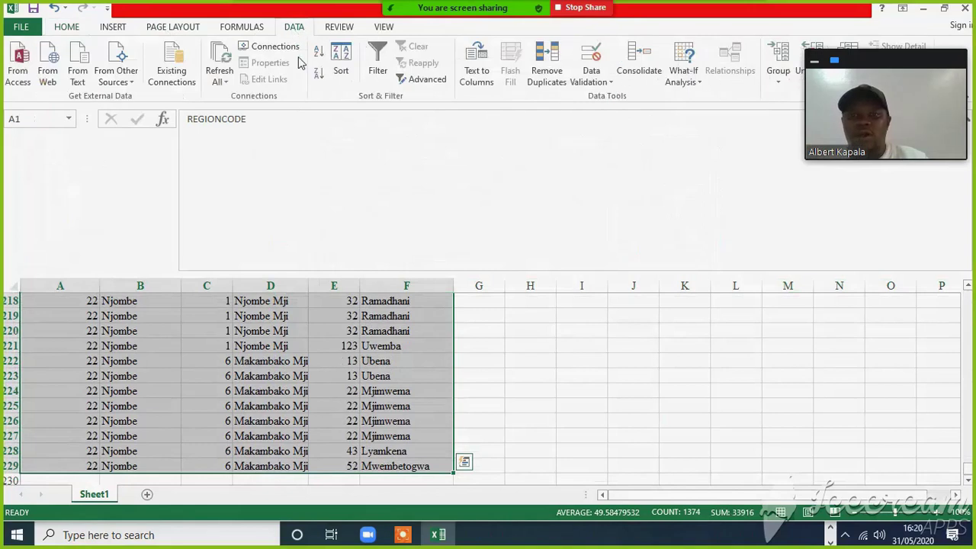
pyautogui.click(546, 59)
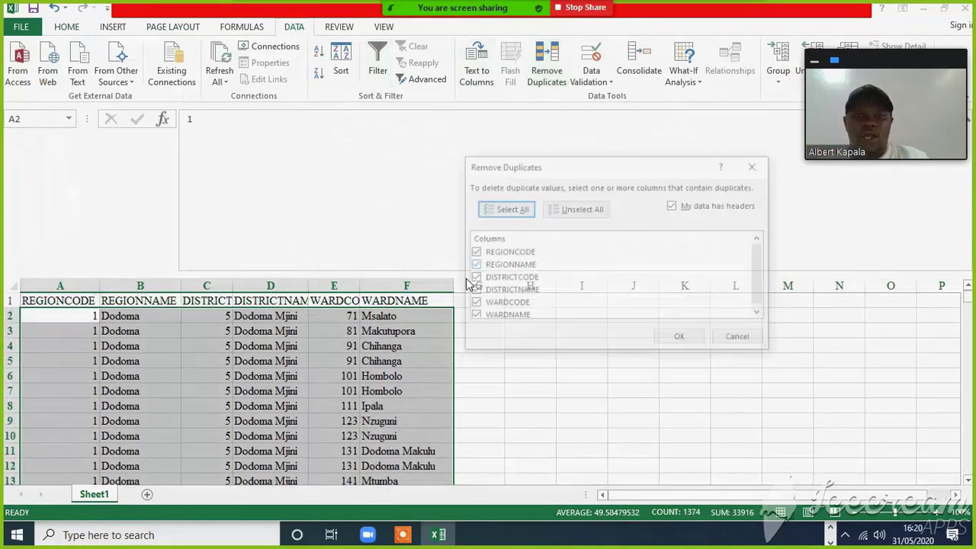
pyautogui.click(493, 252)
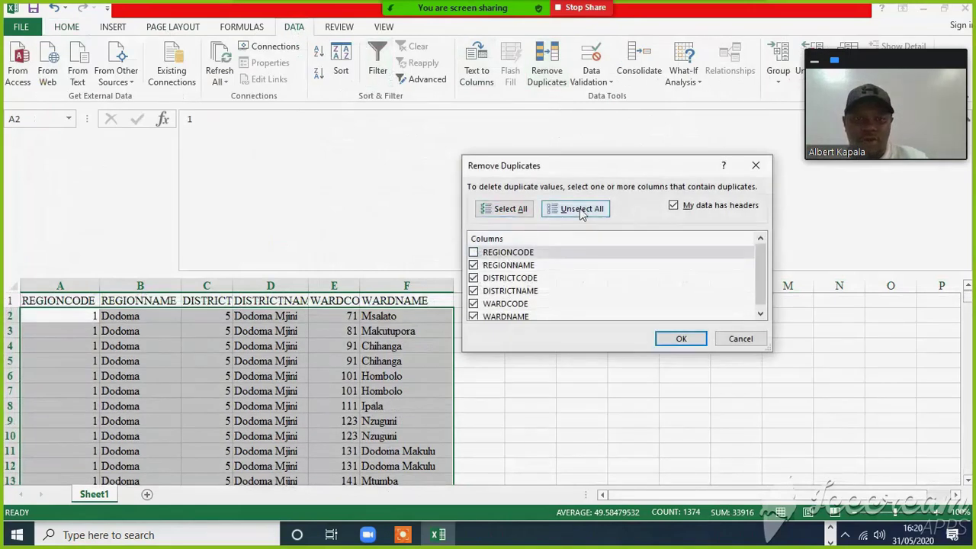
pyautogui.click(576, 209)
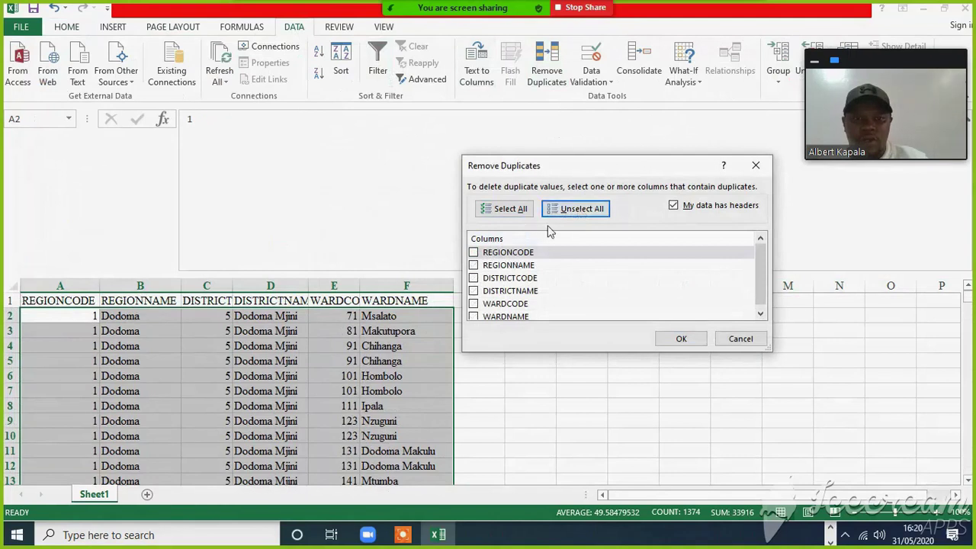
pyautogui.scroll(-1, 751, 259)
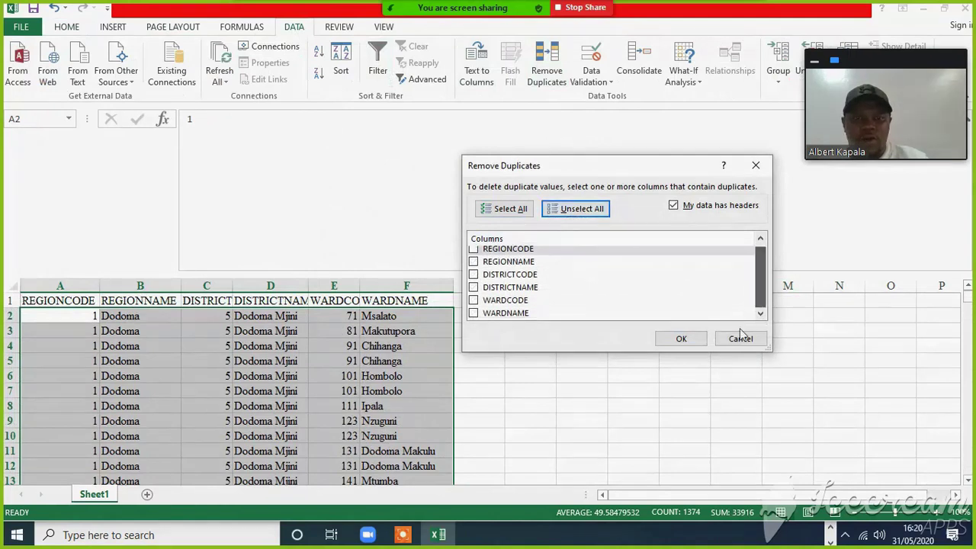
pyautogui.click(500, 313)
pyautogui.click(681, 338)
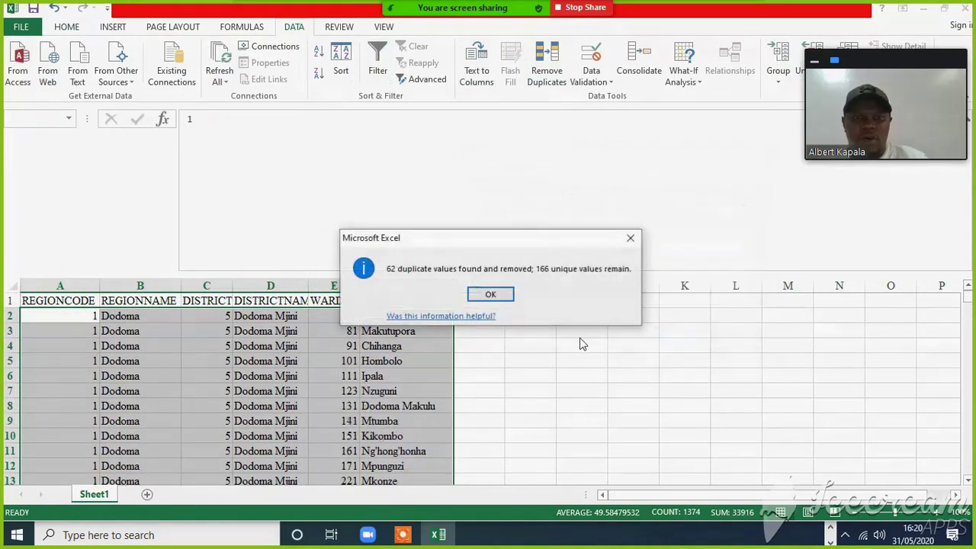
pyautogui.click(490, 295)
# Delete the REGIONNAME and DISTRICTNAME columns from the ward sheet.
pyautogui.click(573, 388)
pyautogui.click(144, 285)
pyautogui.hotkey('ctrl', 'c')
pyautogui.keyDown('ctrl'); pyautogui.click(270, 285); pyautogui.keyUp('ctrl')
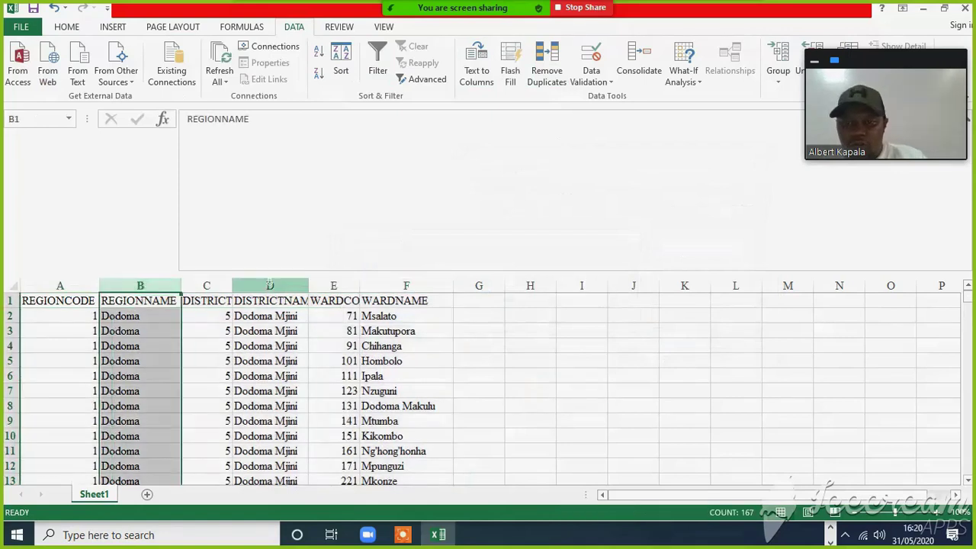
pyautogui.rightClick(270, 286)
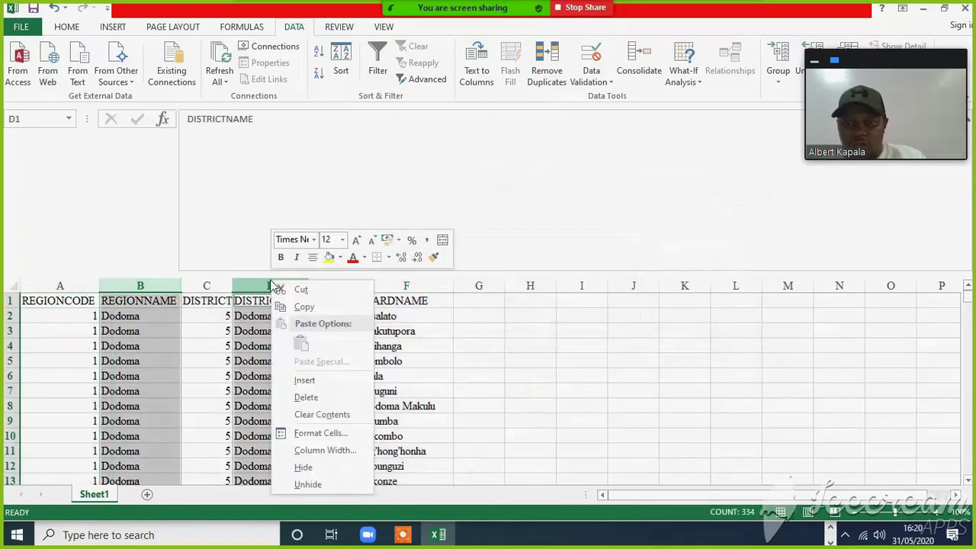
pyautogui.click(306, 397)
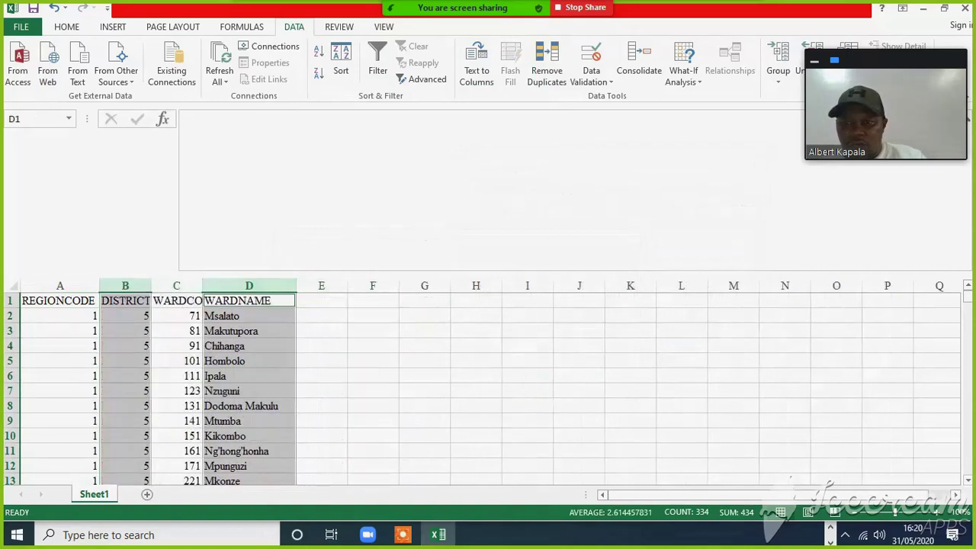
# Widen the ward name, ward code and district code columns.
pyautogui.click(578, 405)
pyautogui.moveTo(297, 285); pyautogui.dragTo(343, 286)
pyautogui.moveTo(203, 285); pyautogui.dragTo(235, 285)
pyautogui.moveTo(151, 285); pyautogui.dragTo(169, 285)
# Rename the region code header in A1 as WREGION and the district code header in B1 as WDISTRIC.
pyautogui.click(45, 301)
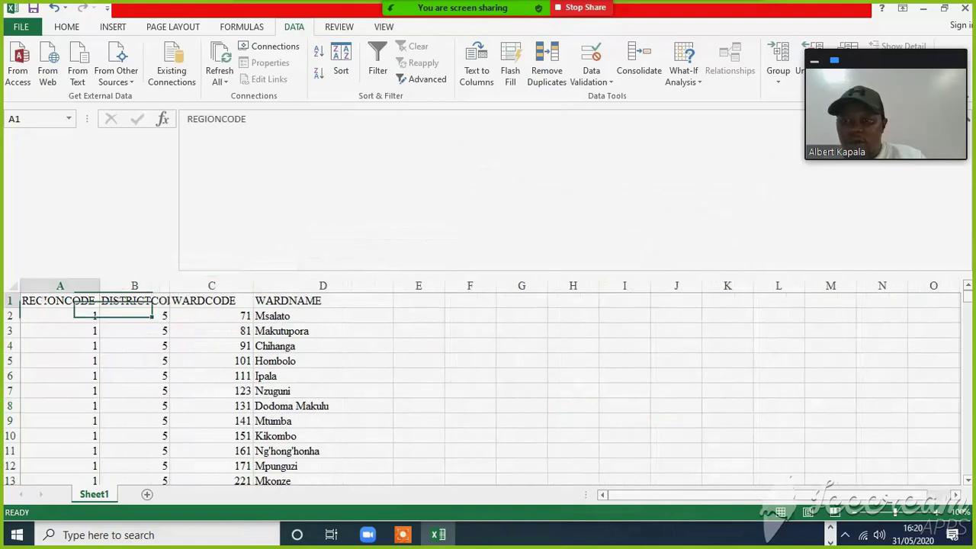
pyautogui.click(46, 346)
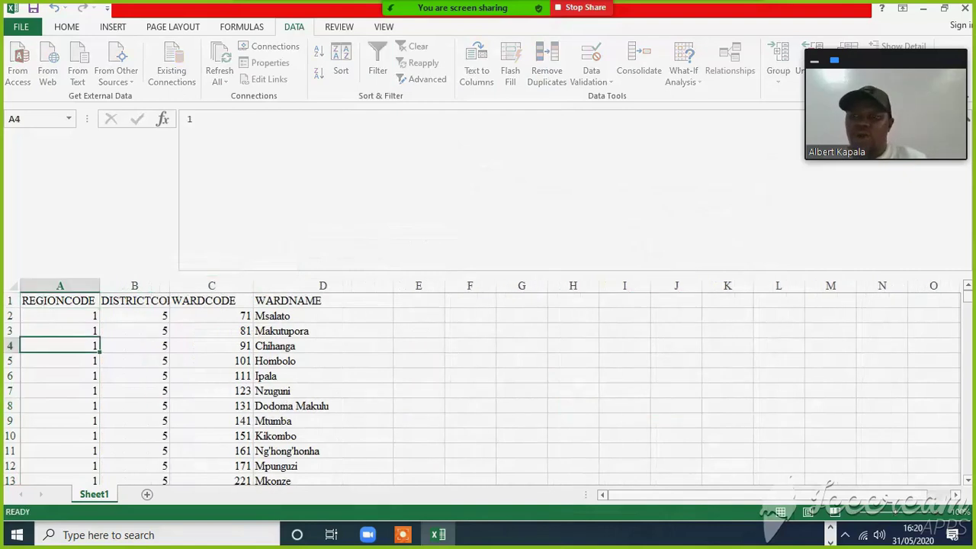
pyautogui.click(46, 301)
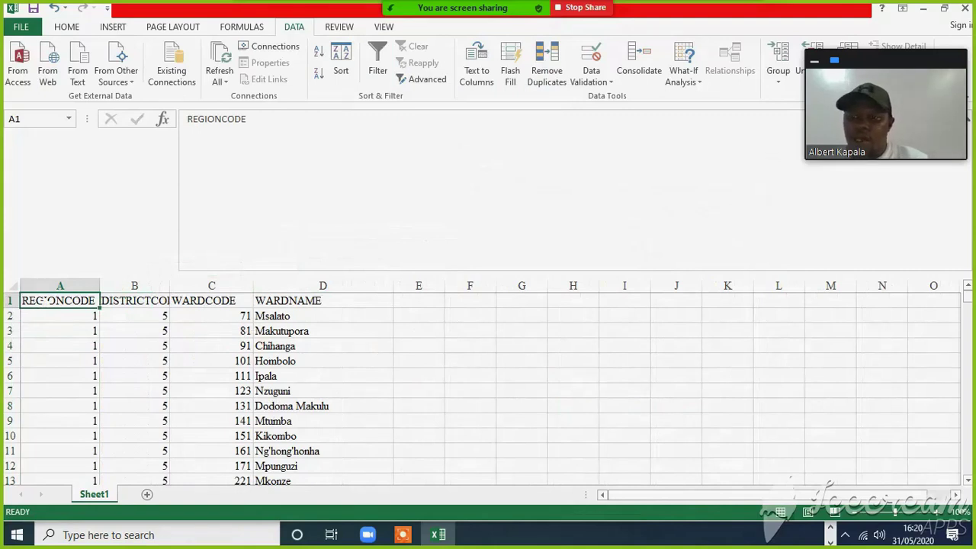
pyautogui.write('WREG')
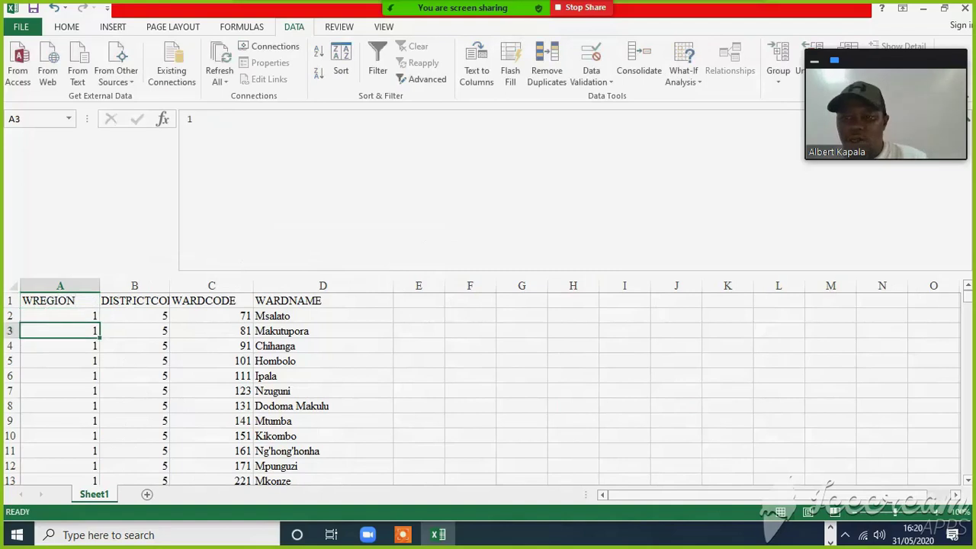
pyautogui.click(134, 301)
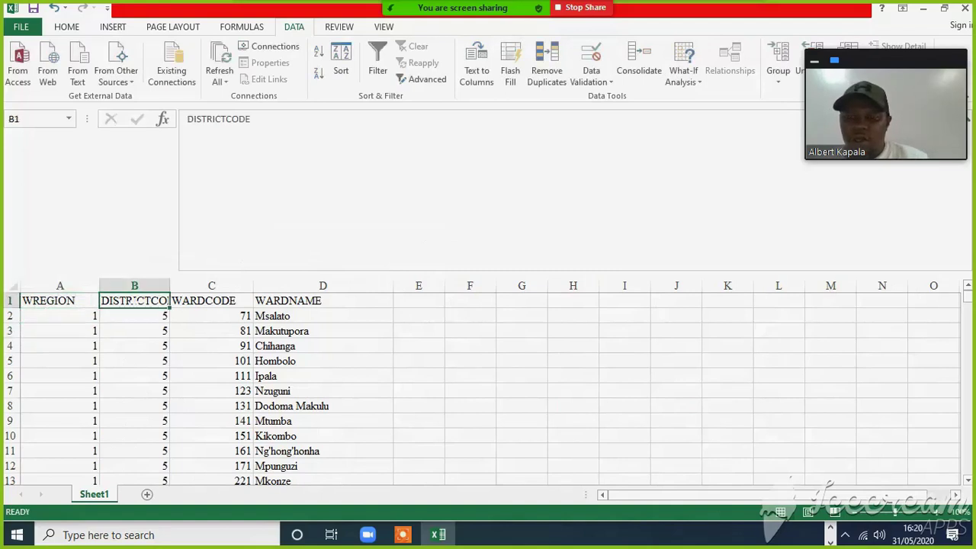
pyautogui.write('WD')
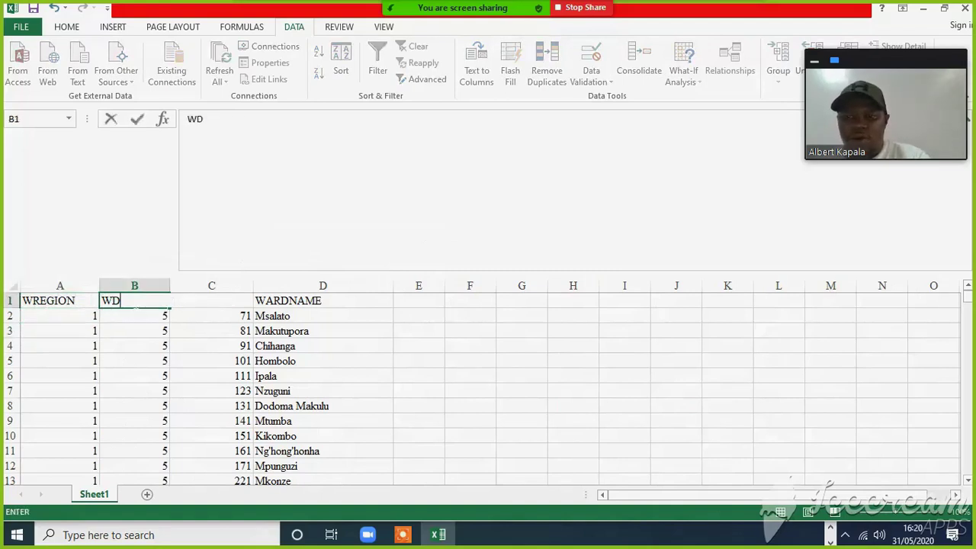
pyautogui.write('ISTRIC')
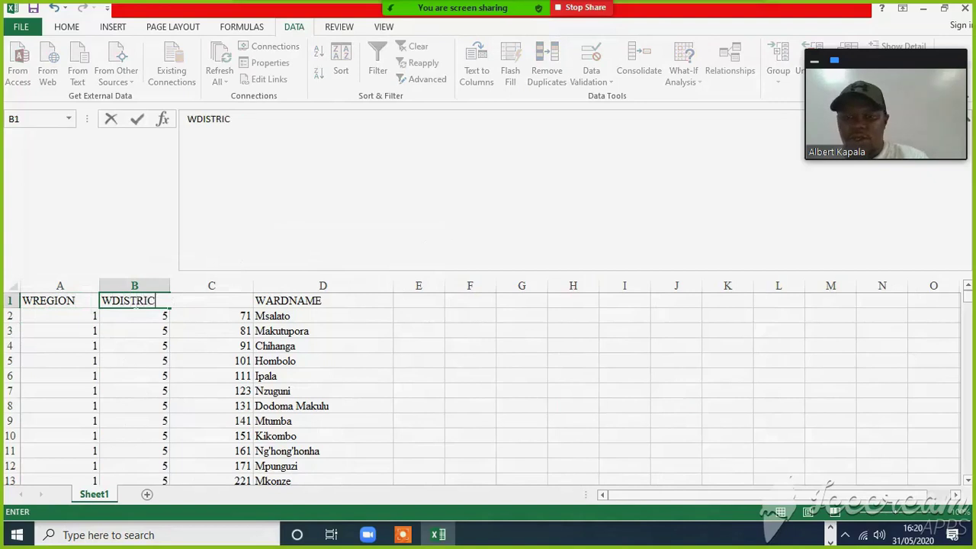
pyautogui.click(211, 346)
# Rename the ward code header in C1 as WWARD and the ward name header in D1 as WNAME.
pyautogui.click(219, 302)
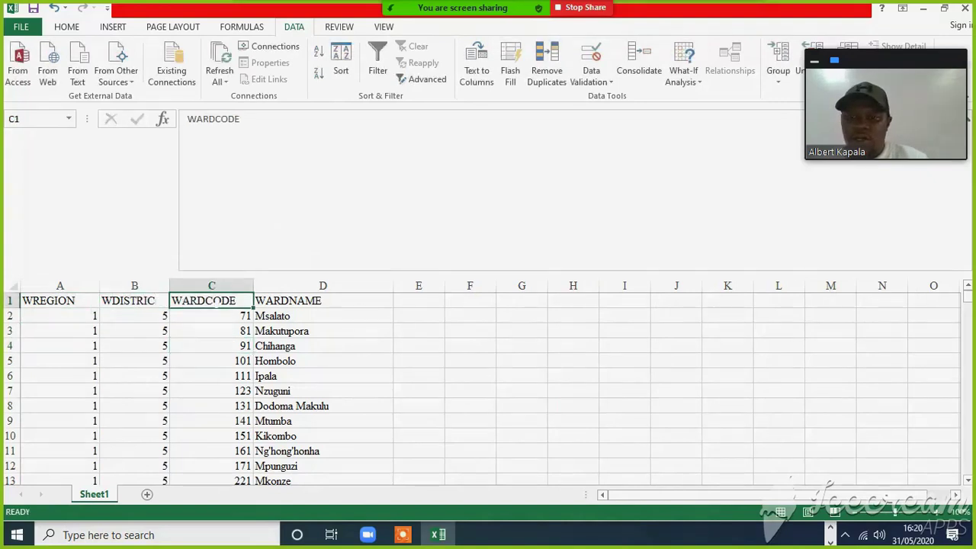
pyautogui.write('WW')
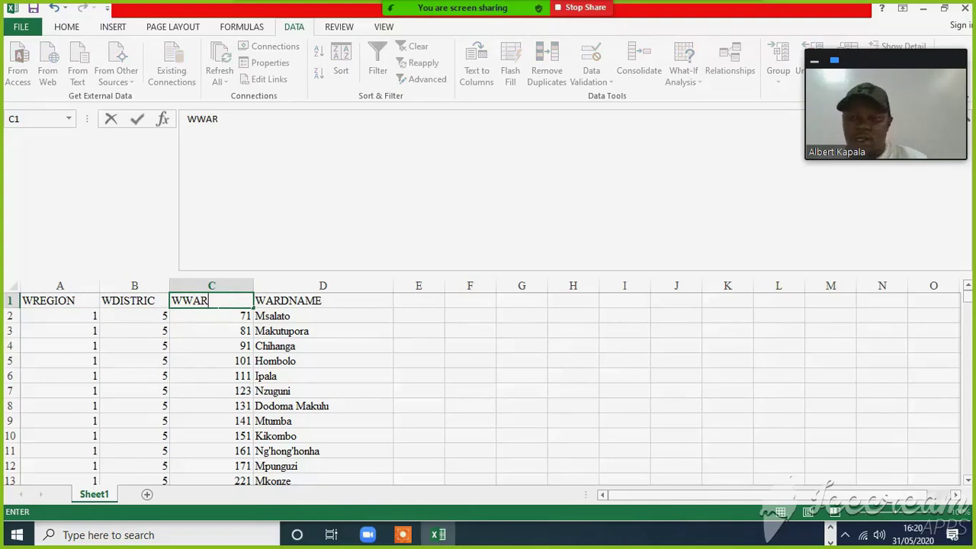
pyautogui.click(323, 376)
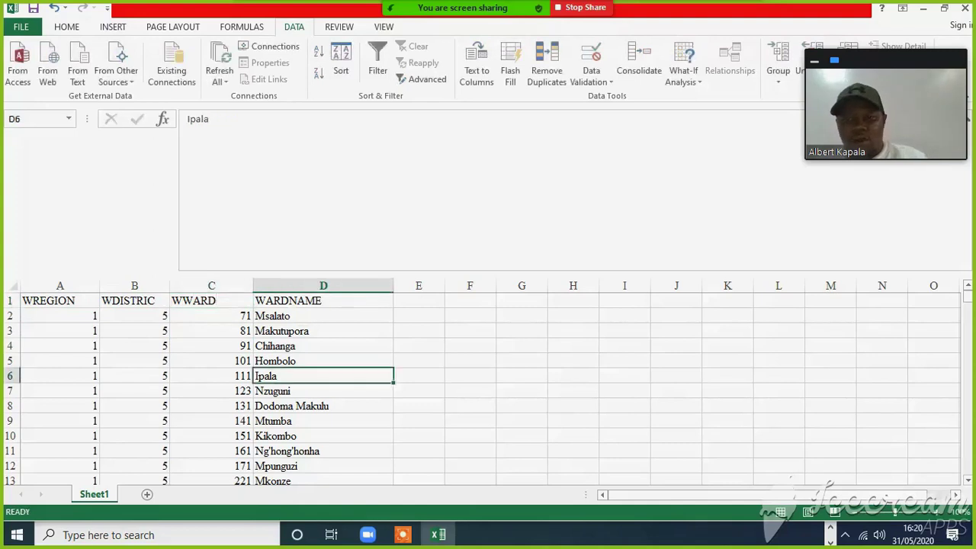
pyautogui.click(301, 297)
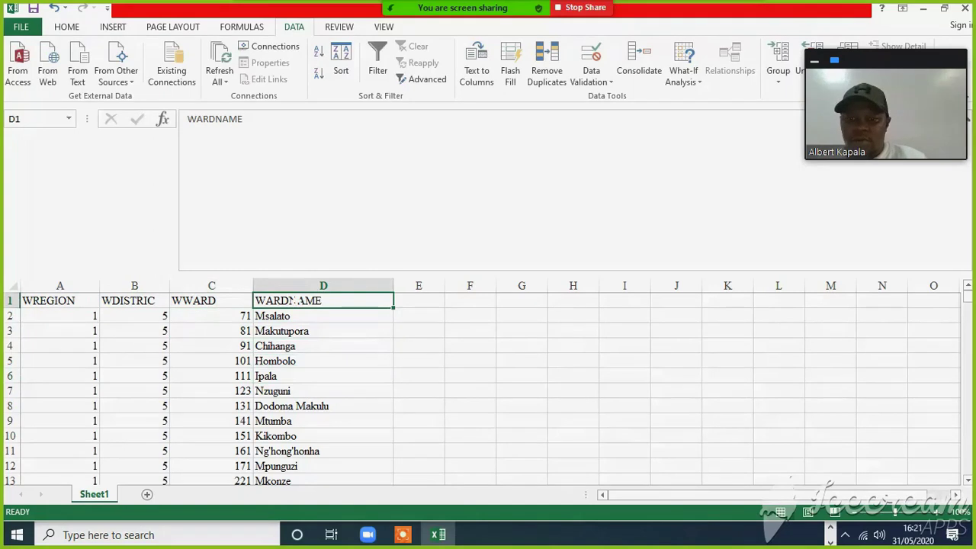
pyautogui.write('Wazo')
pyautogui.press('BackSpace')
pyautogui.press('BackSpace')
pyautogui.press('BackSpace')
pyautogui.write('NAME')
pyautogui.click(521, 405)
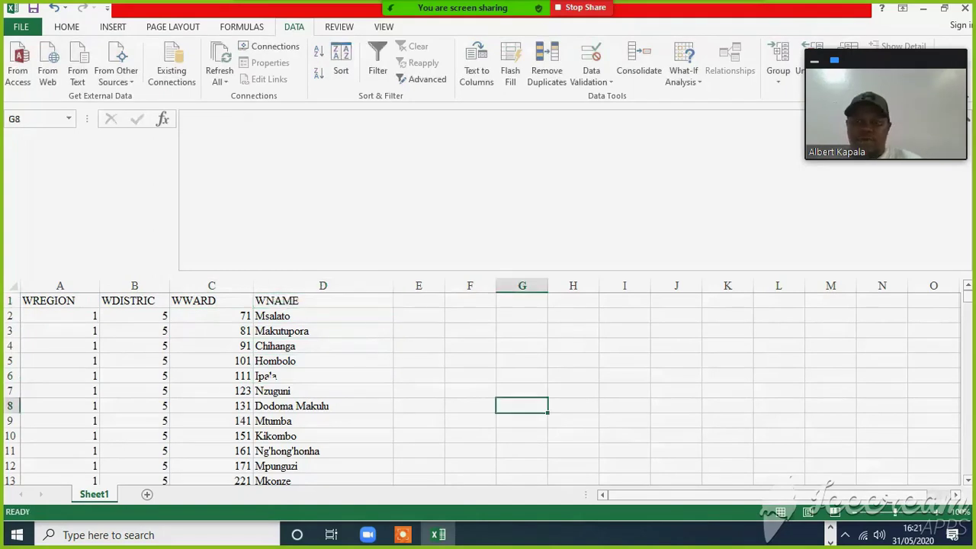
# Rename the worksheet from Sheet1 to Ward and save the workbook.
pyautogui.doubleClick(107, 494)
pyautogui.write('W')
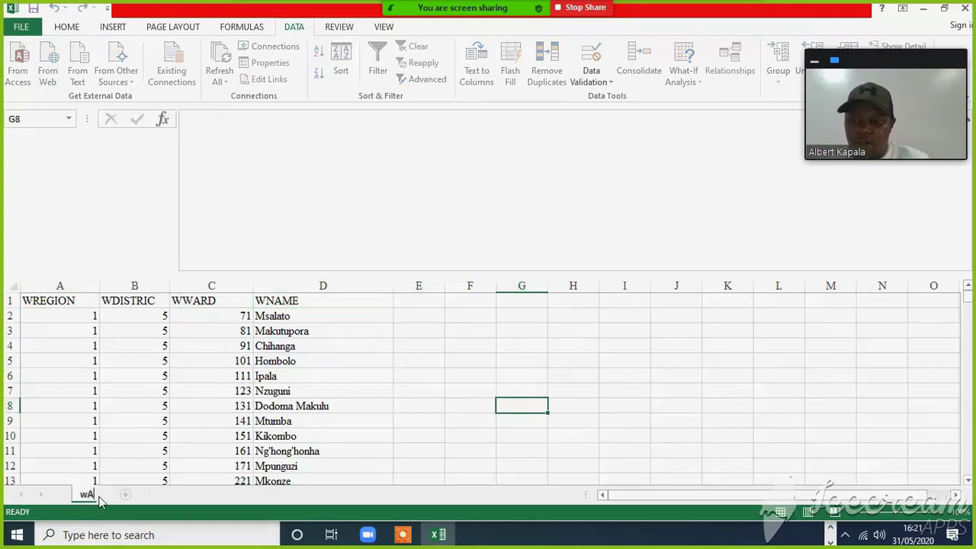
pyautogui.write('rad')
pyautogui.press('BackSpace')
pyautogui.press('BackSpace')
pyautogui.press('BackSpace')
pyautogui.write('ard')
pyautogui.click(418, 436)
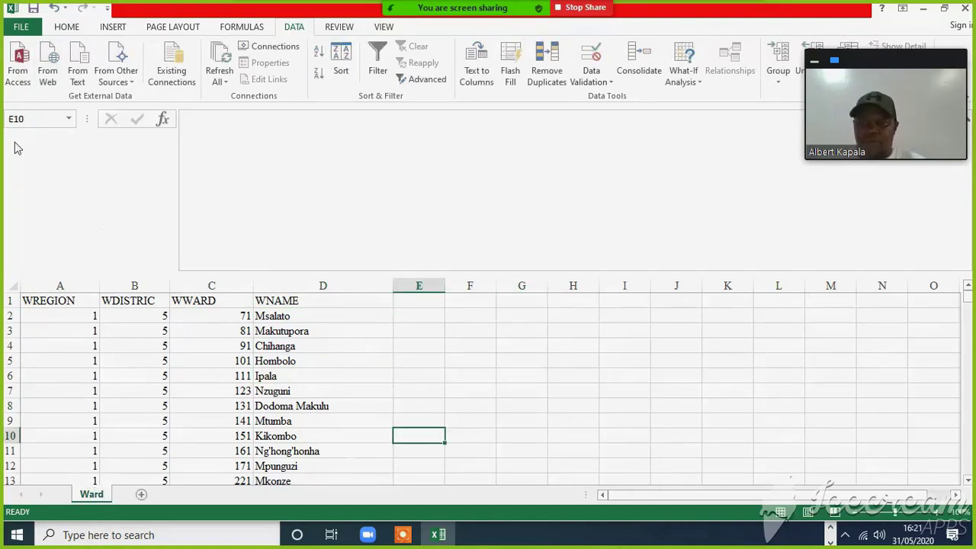
pyautogui.click(34, 11)
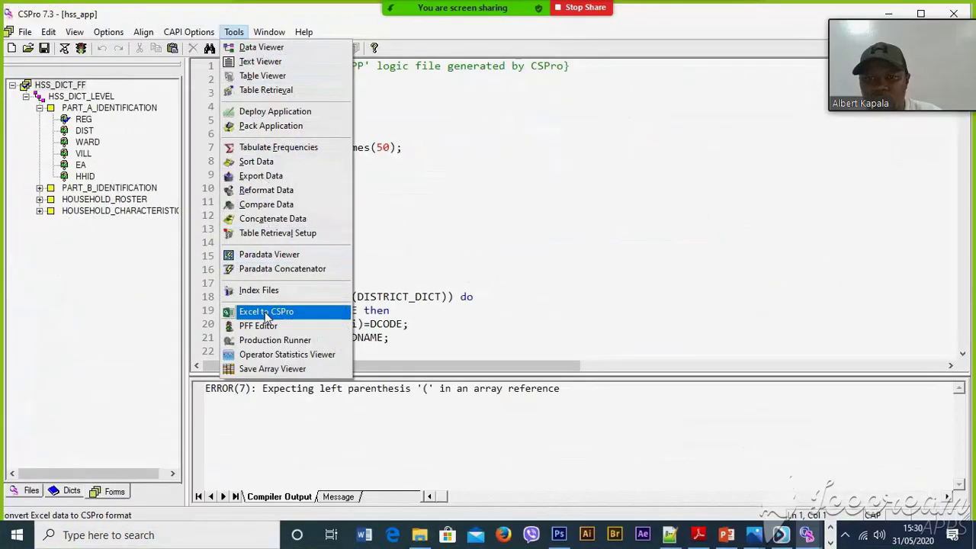
# In CSPro's Excel to CSPro tool, choose to create a dictionary from an Excel file and load the District workbook from the Docs folder.
pyautogui.click(267, 313)
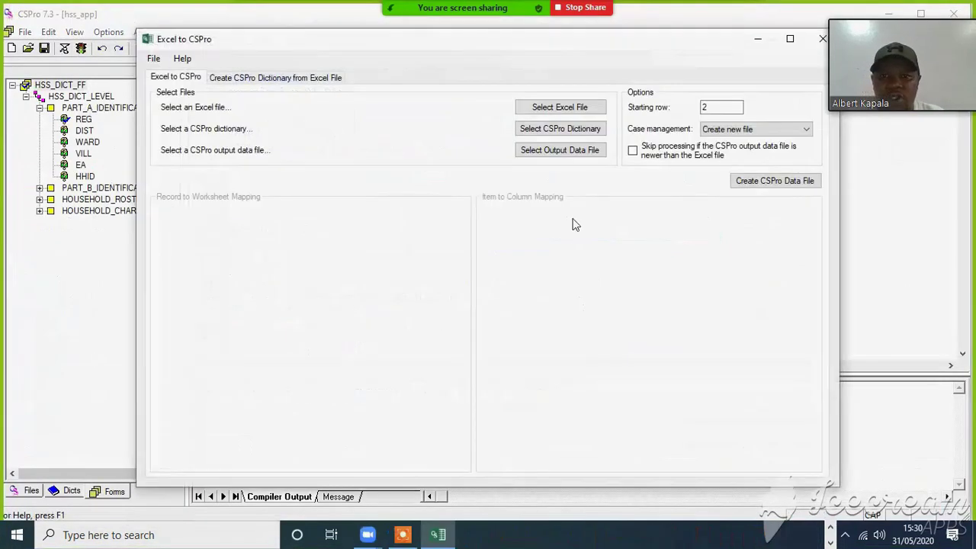
pyautogui.click(285, 82)
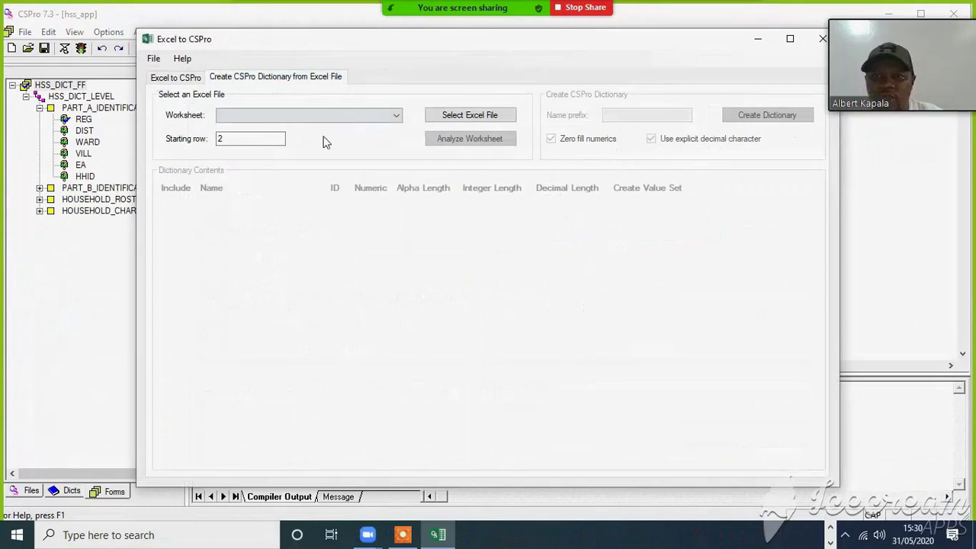
pyautogui.click(461, 115)
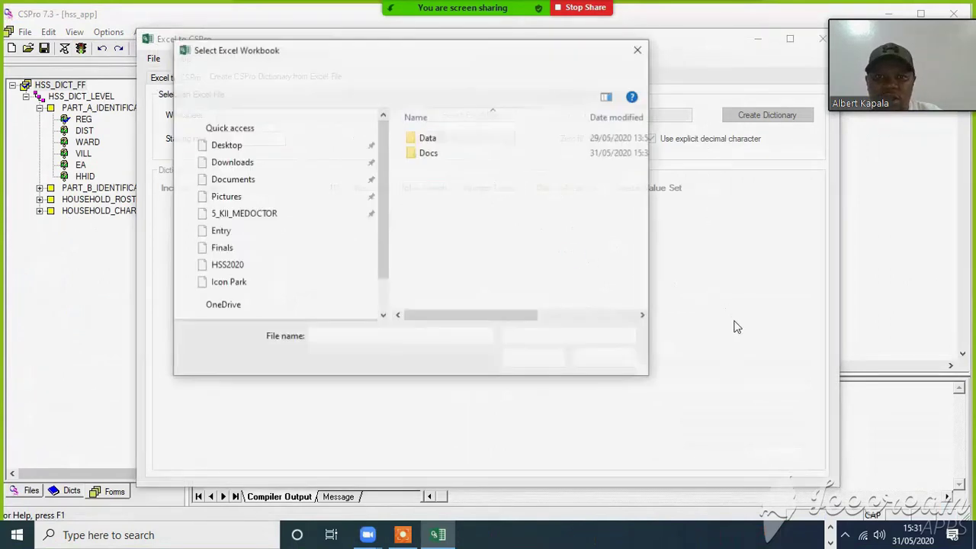
pyautogui.doubleClick(428, 153)
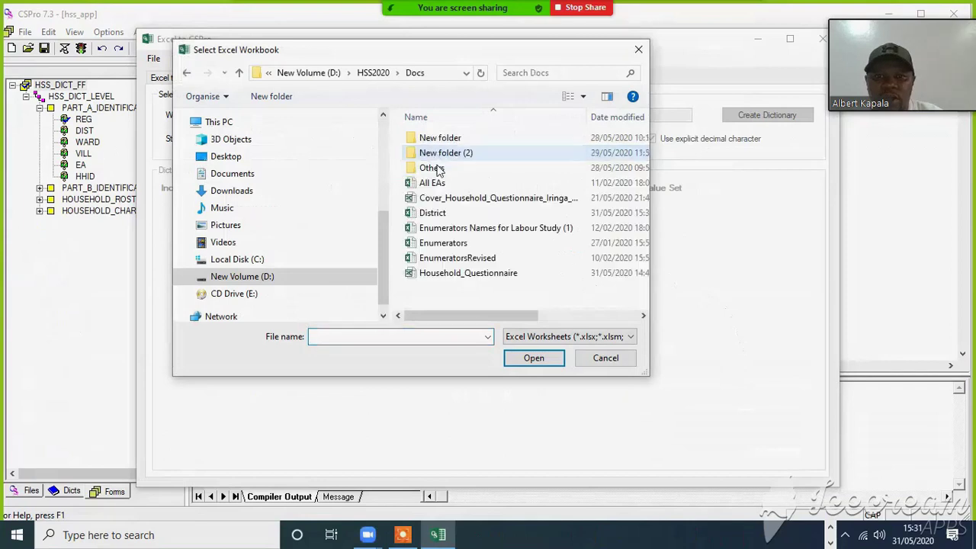
pyautogui.click(437, 216)
pyautogui.click(535, 358)
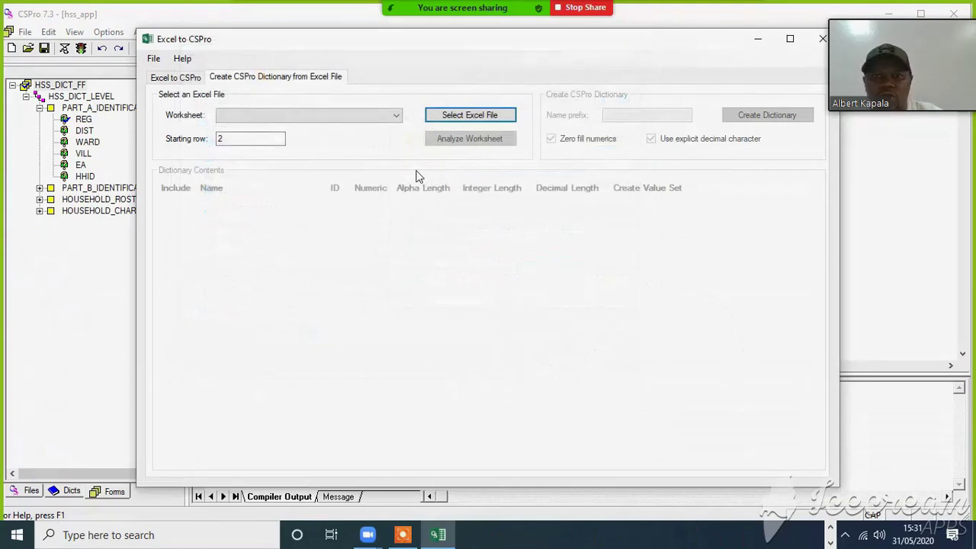
# Analyze the district worksheet and mark DREGION and DDISTRICT as ID items.
pyautogui.click(469, 141)
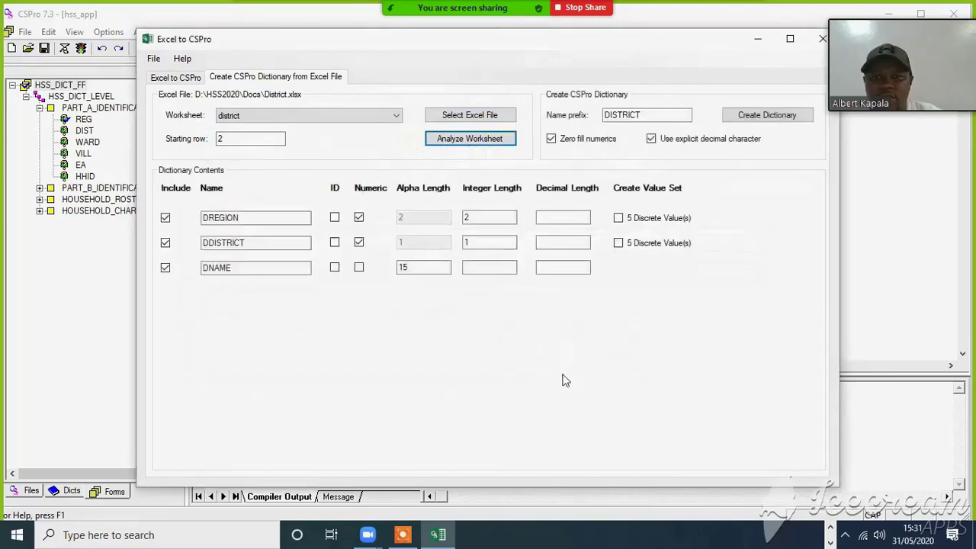
pyautogui.click(334, 218)
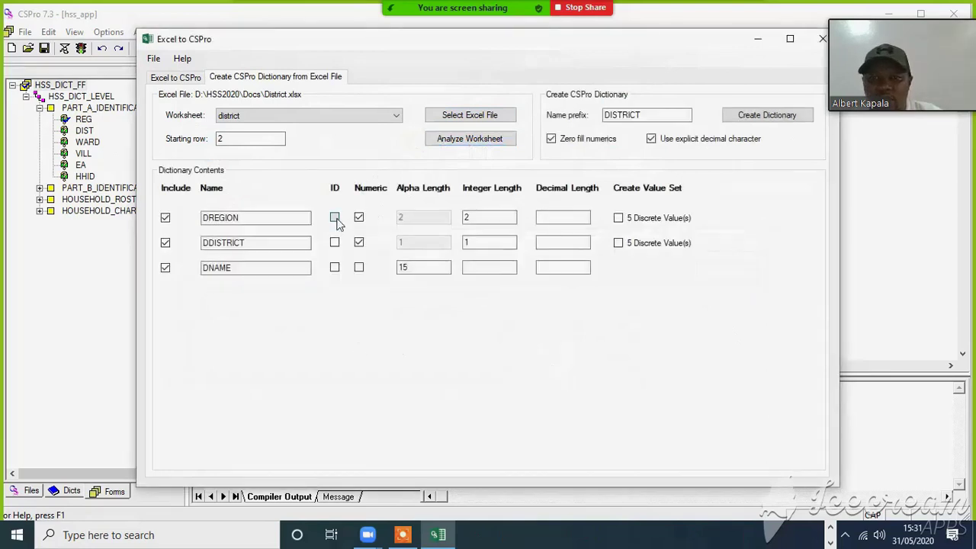
pyautogui.click(334, 243)
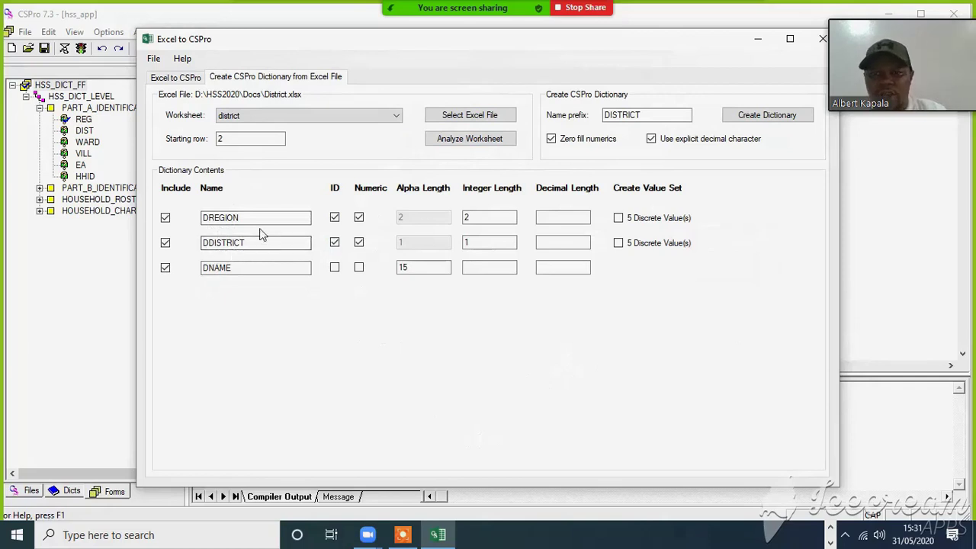
# Create the district dictionary as District in the HSS2020 folder and proceed to converting data with it.
pyautogui.click(745, 122)
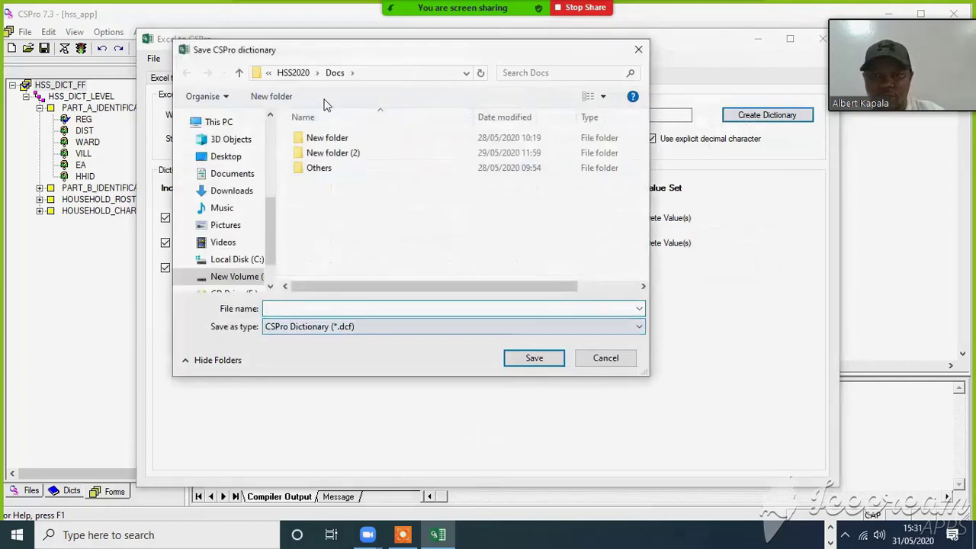
pyautogui.click(294, 73)
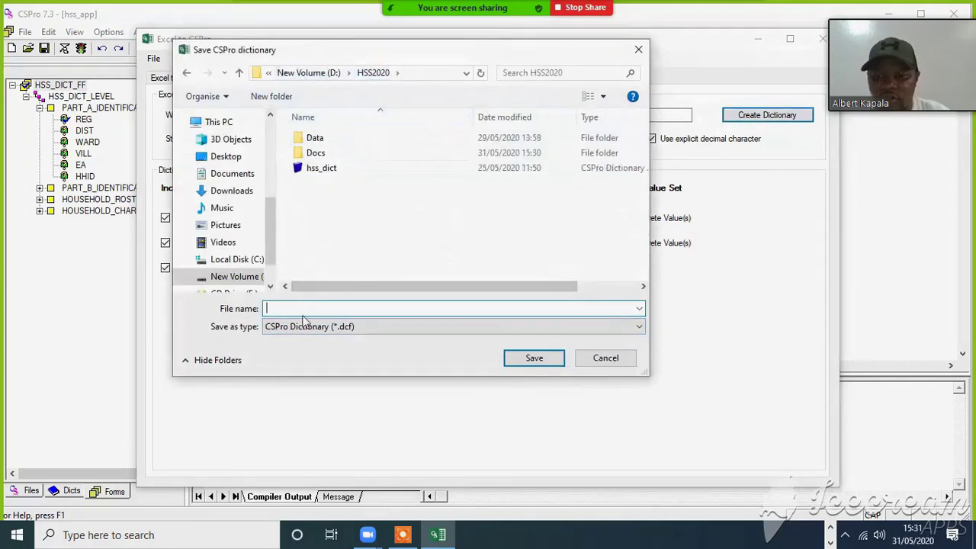
pyautogui.write('D')
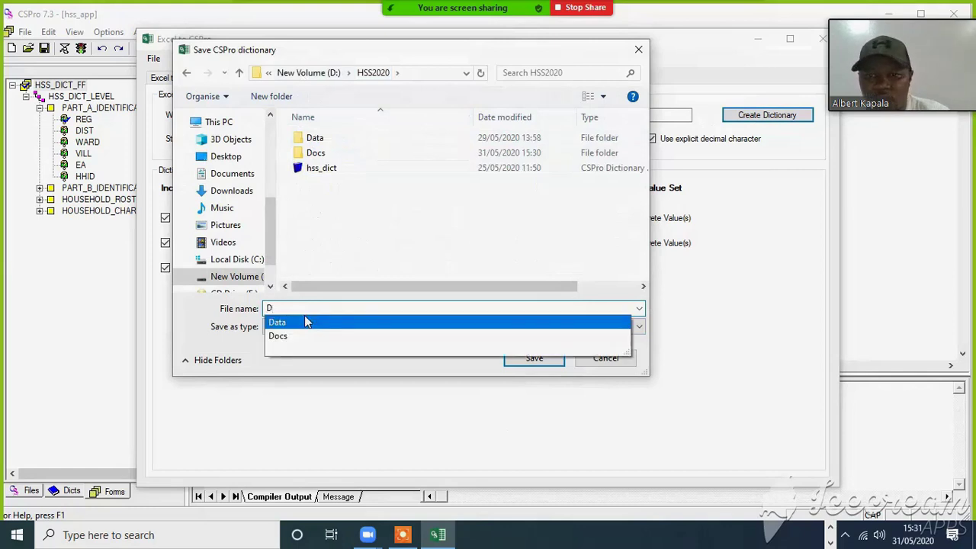
pyautogui.write('I')
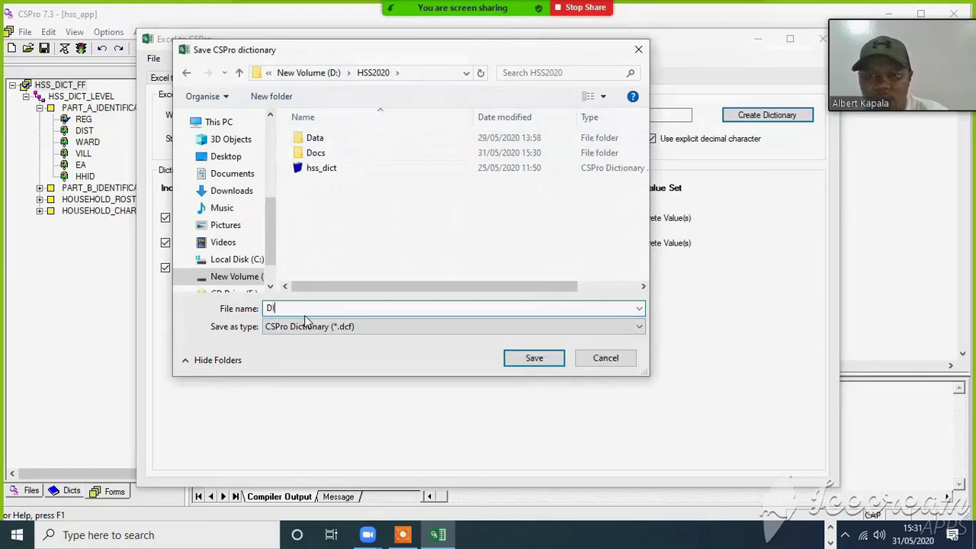
pyautogui.press('BackSpace')
pyautogui.press('BackSpace')
pyautogui.write('dis')
pyautogui.press('BackSpace')
pyautogui.press('BackSpace')
pyautogui.write('Distr')
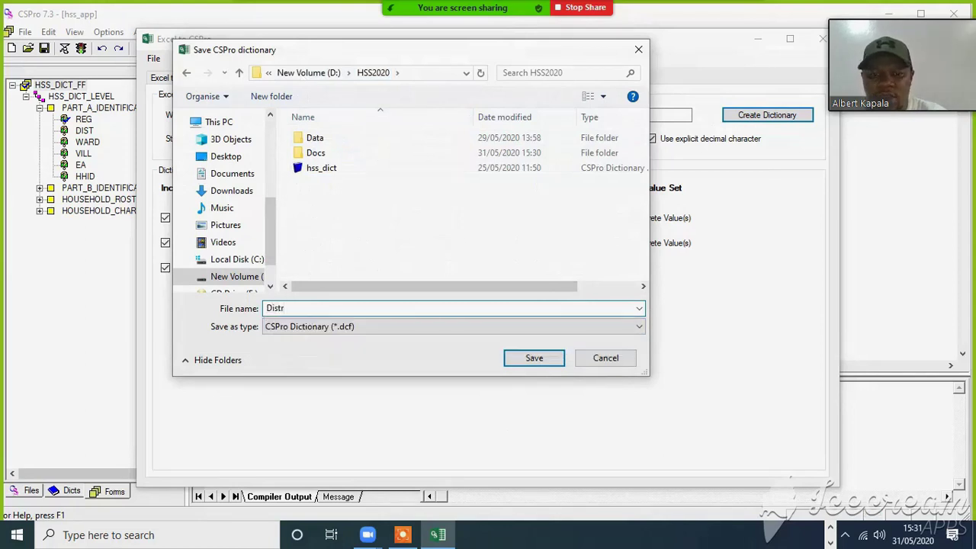
pyautogui.write('ict')
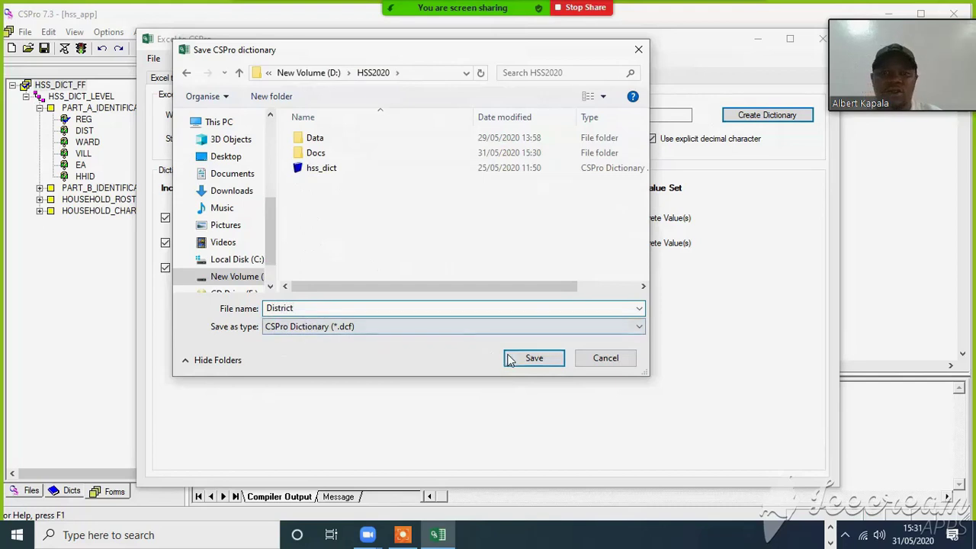
pyautogui.click(534, 358)
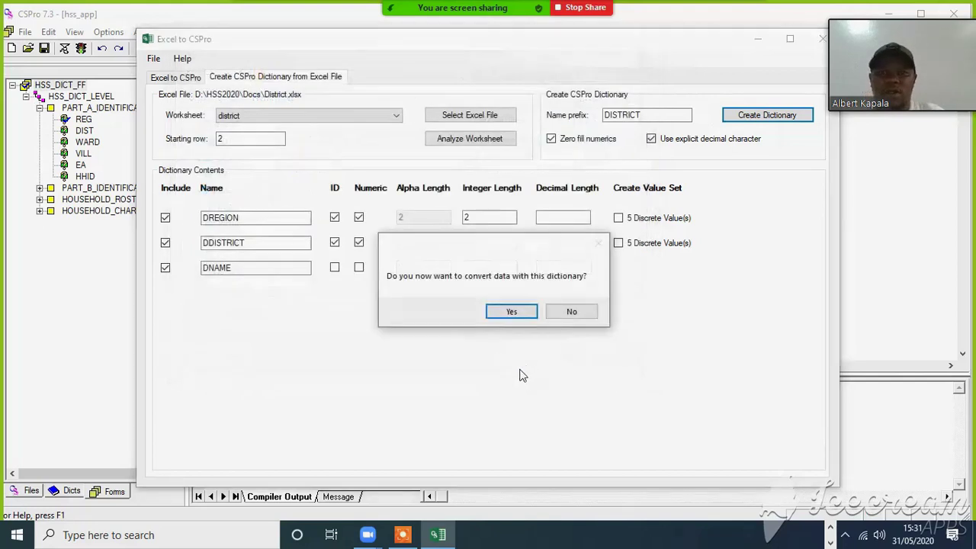
pyautogui.click(503, 312)
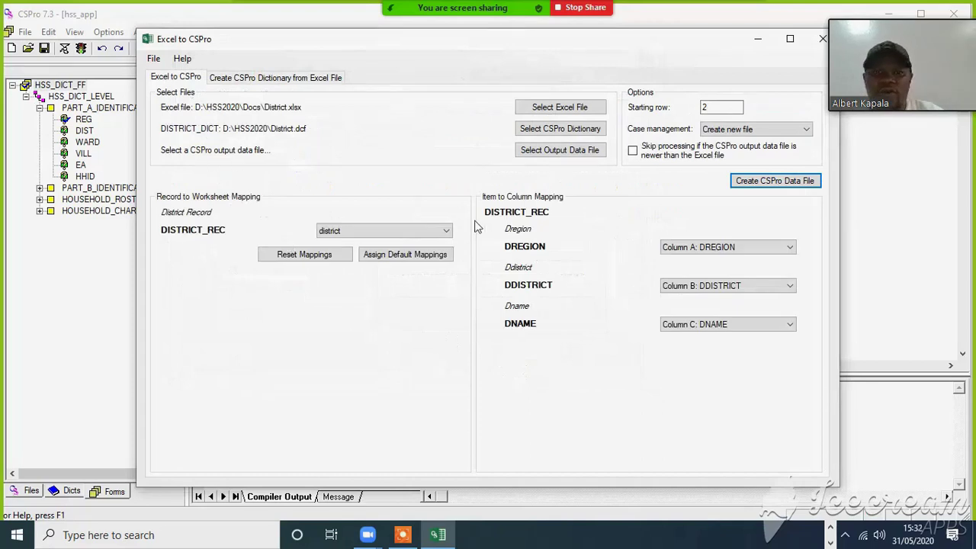
# Set the CSPro output data file to District in the HSS2020 folder, as a CSPro DB file.
pyautogui.click(553, 151)
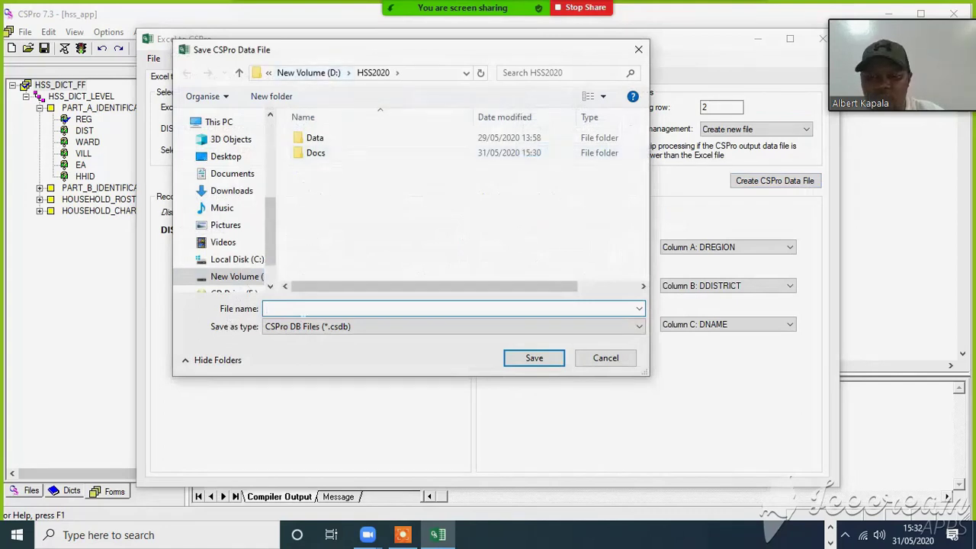
pyautogui.write('dis')
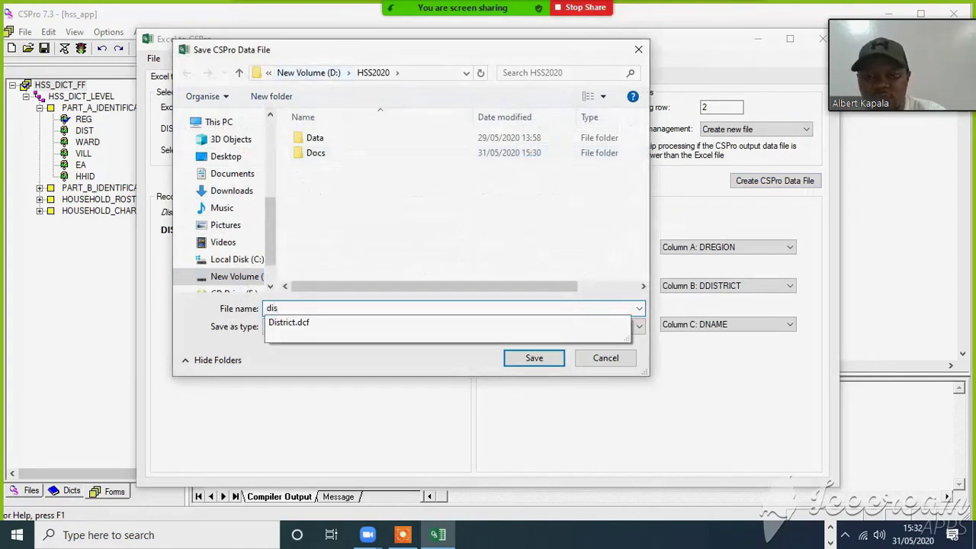
pyautogui.press('BackSpace')
pyautogui.press('BackSpace')
pyautogui.write('Di')
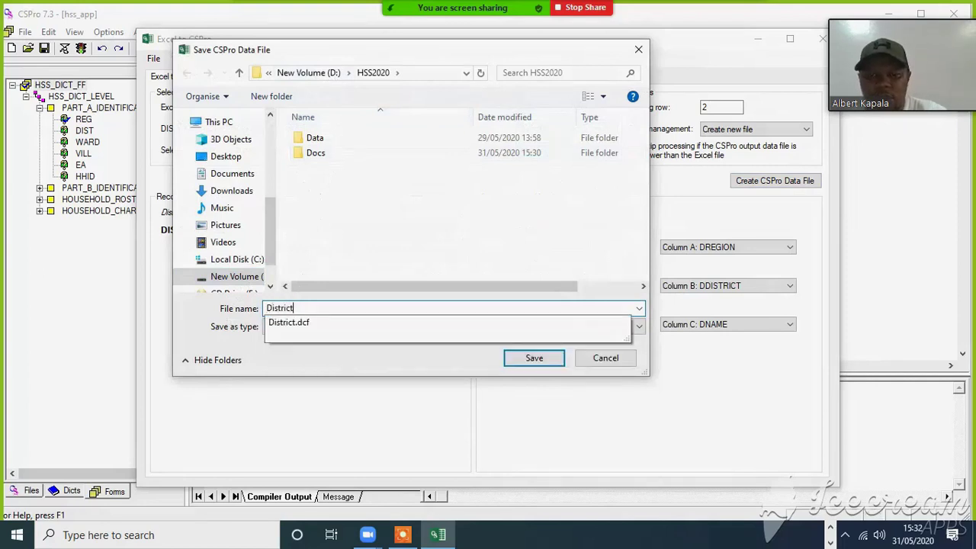
pyautogui.write('strict')
pyautogui.click(534, 357)
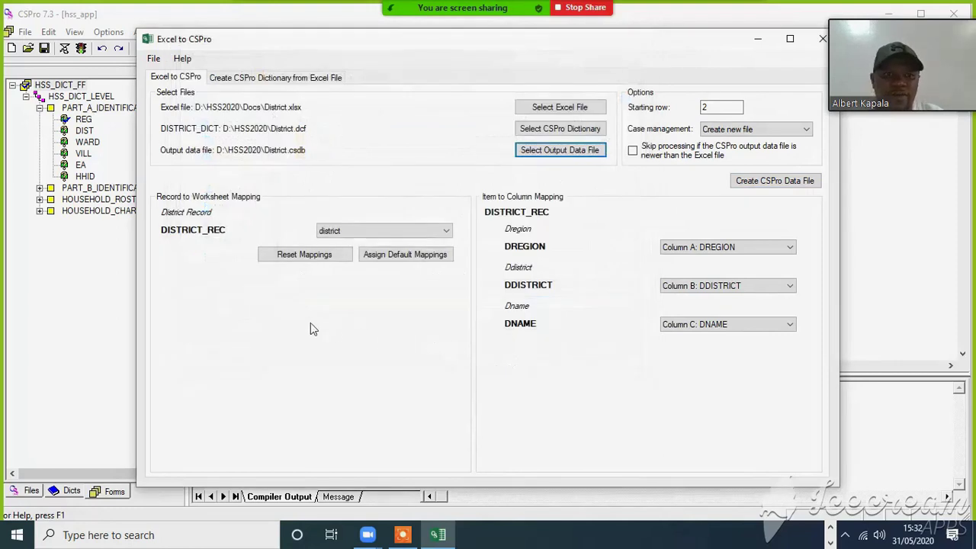
# Assign the default mappings, create the district CSPro data file, and close the Excel to CSPro tool.
pyautogui.click(397, 256)
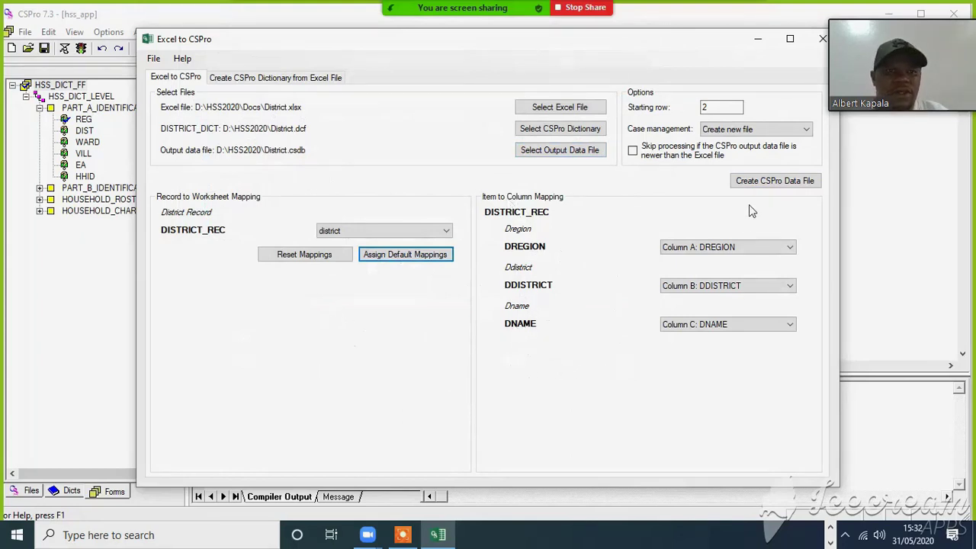
pyautogui.click(775, 185)
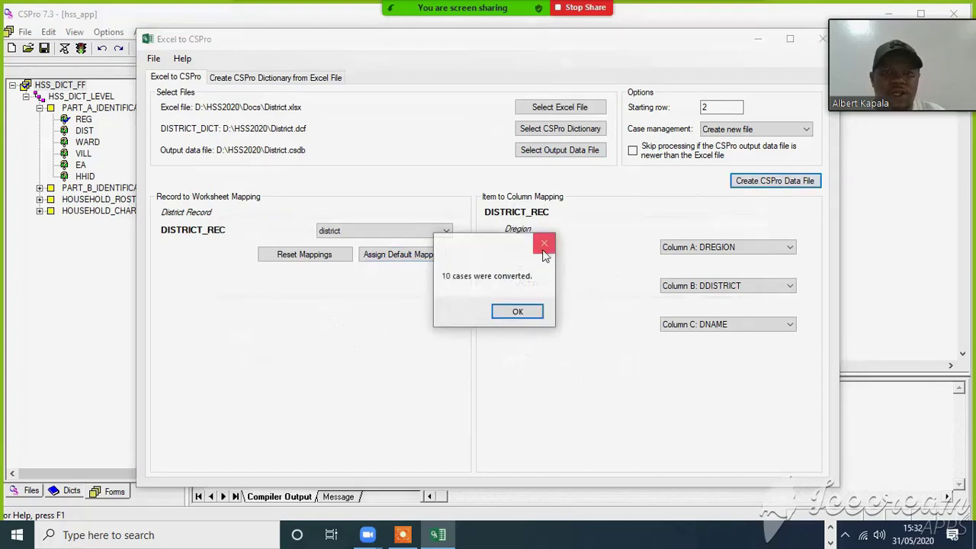
pyautogui.click(515, 312)
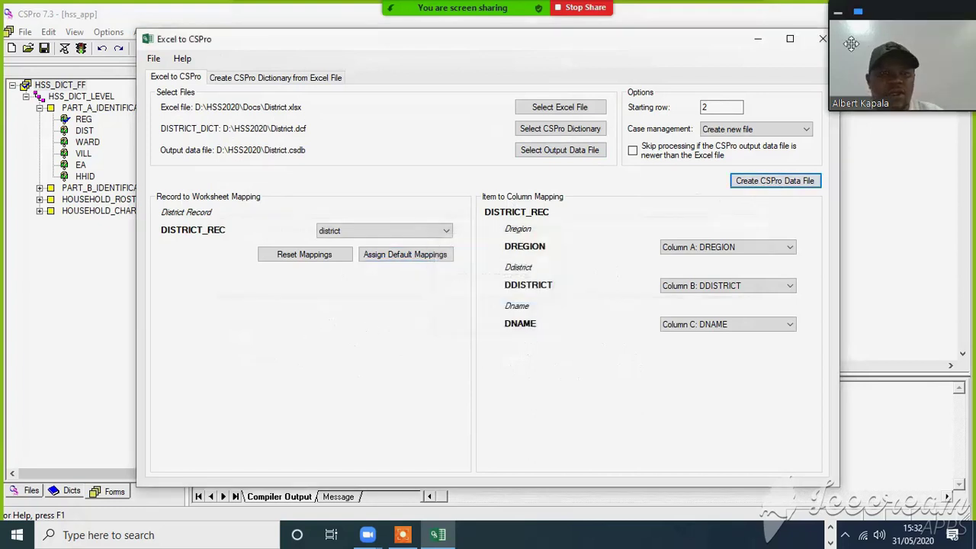
pyautogui.click(825, 38)
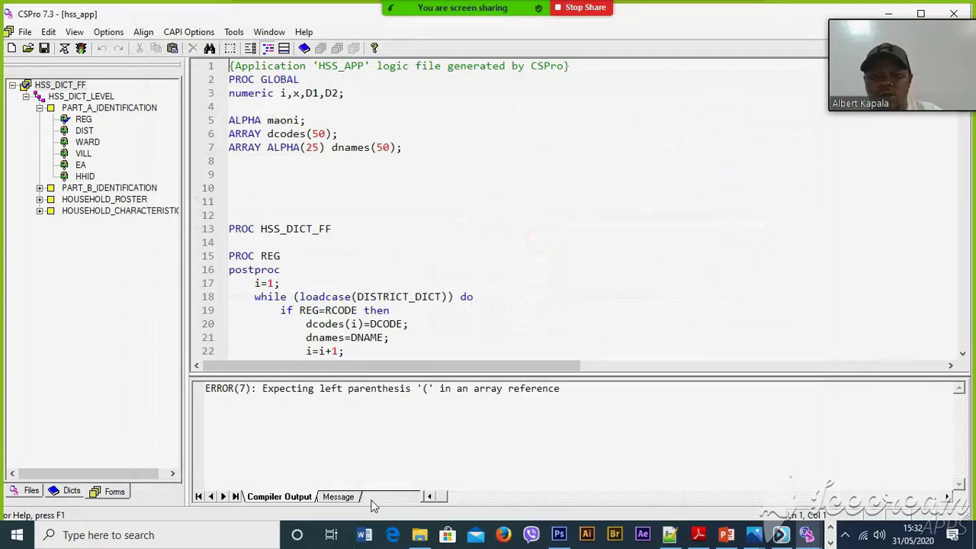
# In the Ward workbook in Excel, widen column B, correct the B1 header to WDISTRICT, and save and close the workbook.
pyautogui.click(419, 535)
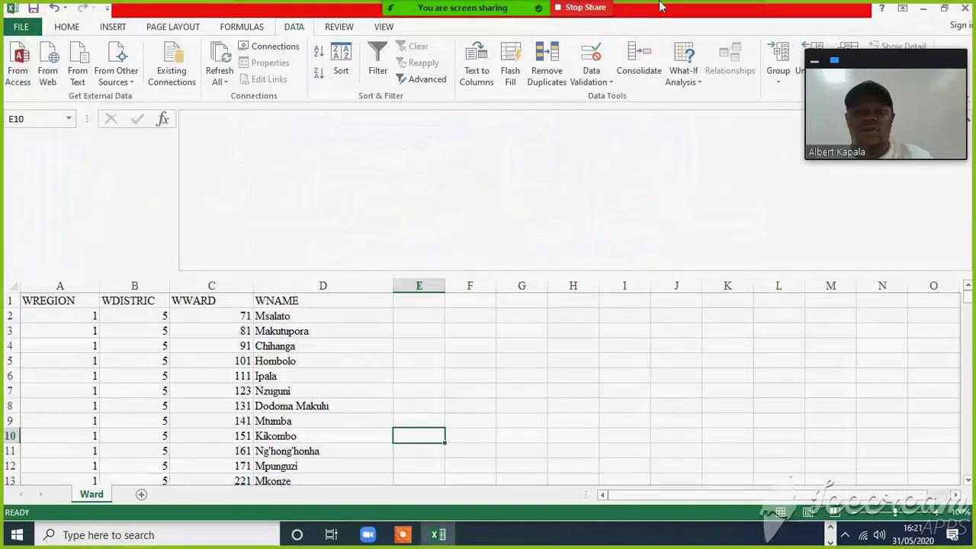
pyautogui.moveTo(660, 7)
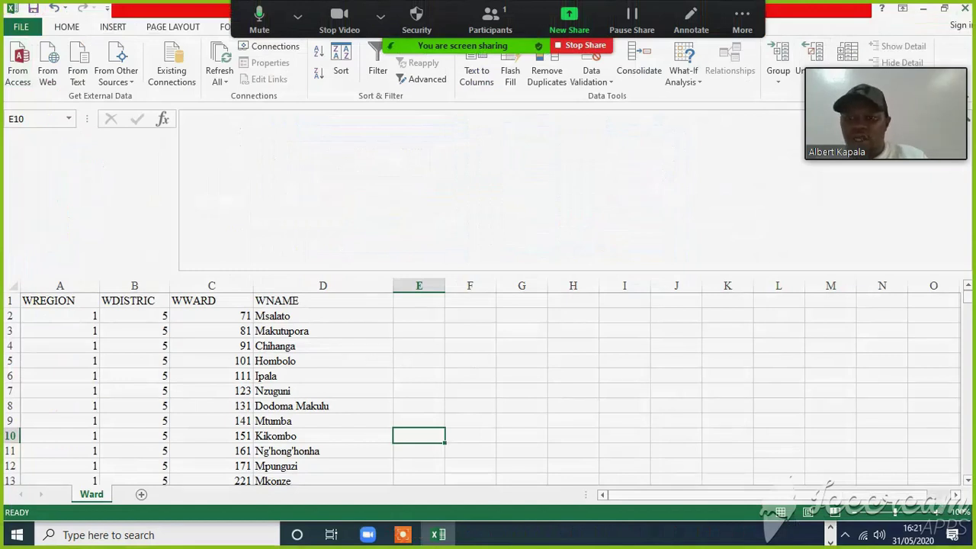
pyautogui.moveTo(170, 285); pyautogui.dragTo(194, 285)
pyautogui.click(144, 305)
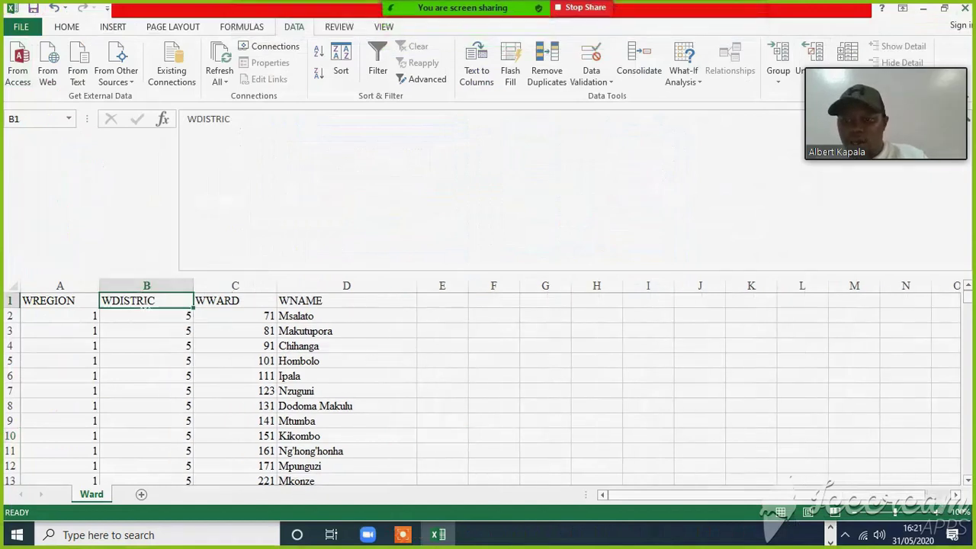
pyautogui.press('F2')
pyautogui.write('t')
pyautogui.press('BackSpace')
pyautogui.write('T')
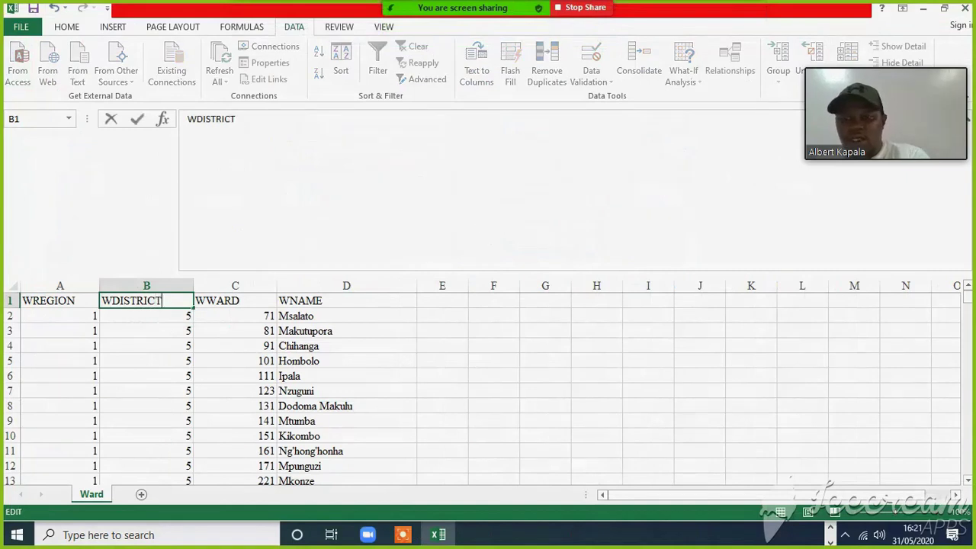
pyautogui.click(493, 361)
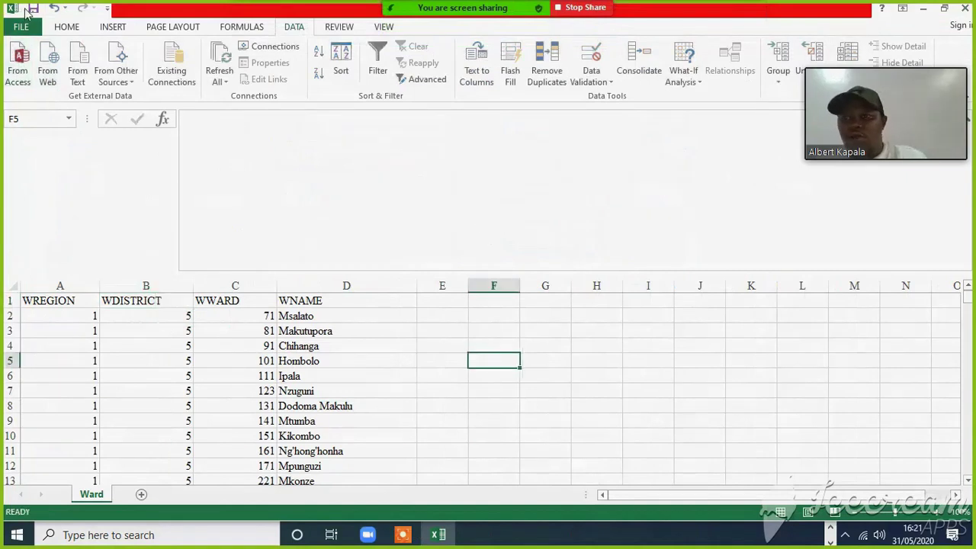
pyautogui.click(965, 8)
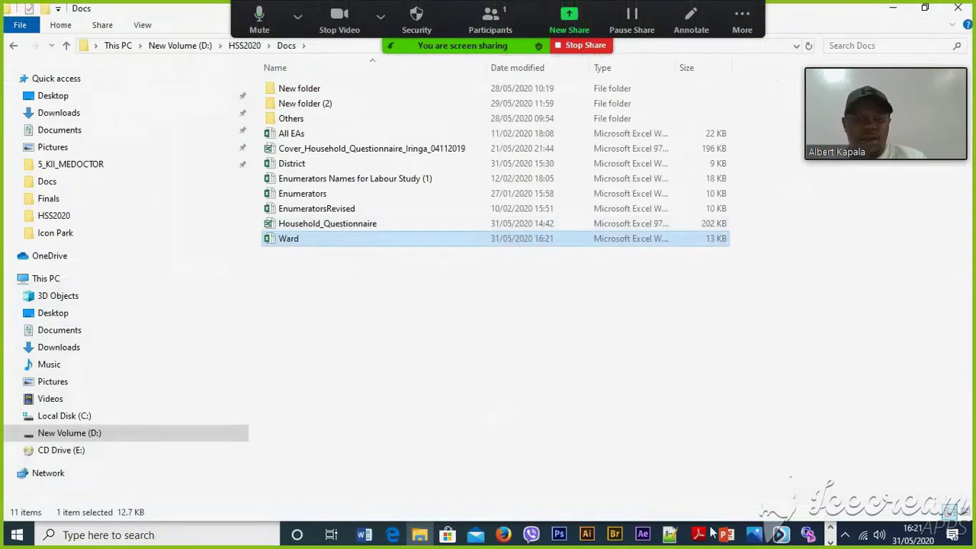
# Switch to the hss_app application in CSPro and open the Excel to CSPro tool.
pyautogui.moveTo(808, 534)
pyautogui.click(732, 472)
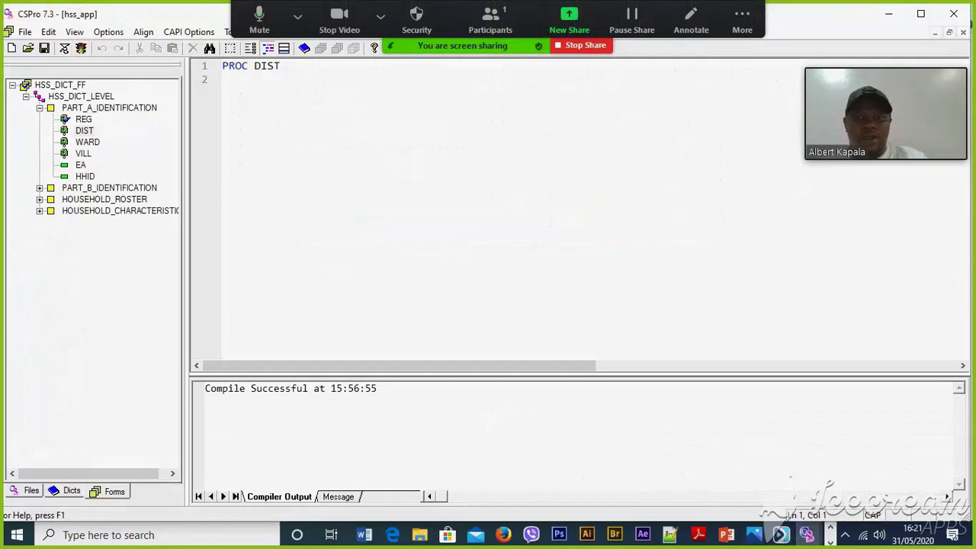
pyautogui.click(238, 81)
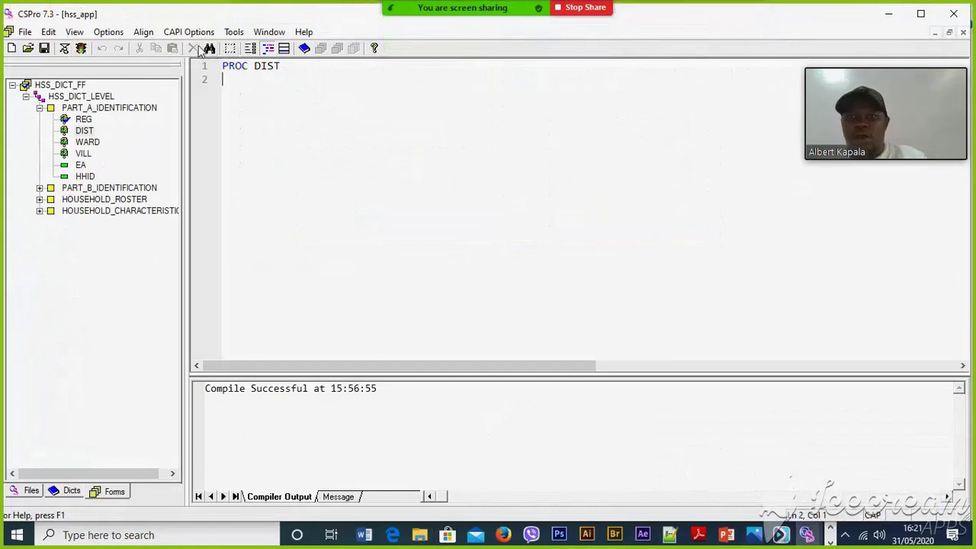
pyautogui.click(234, 33)
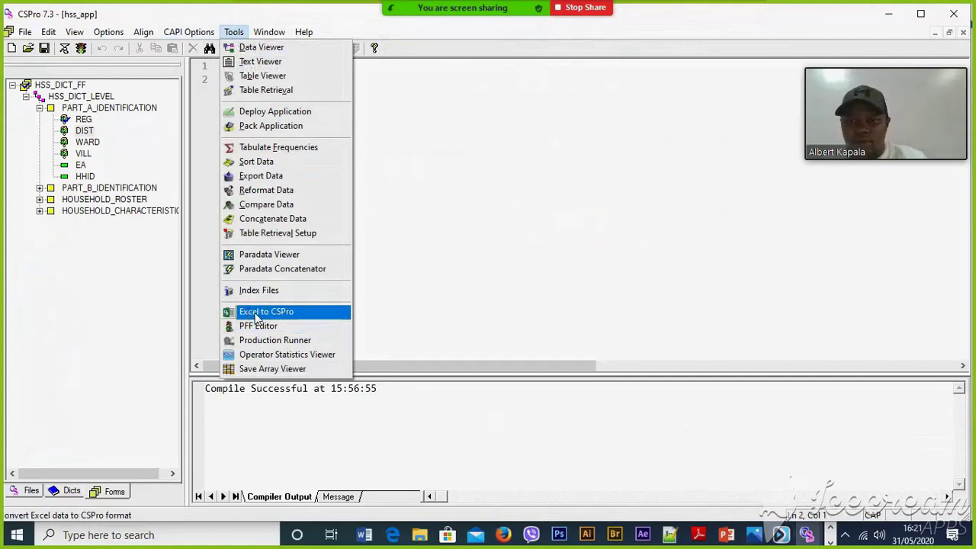
pyautogui.click(830, 542)
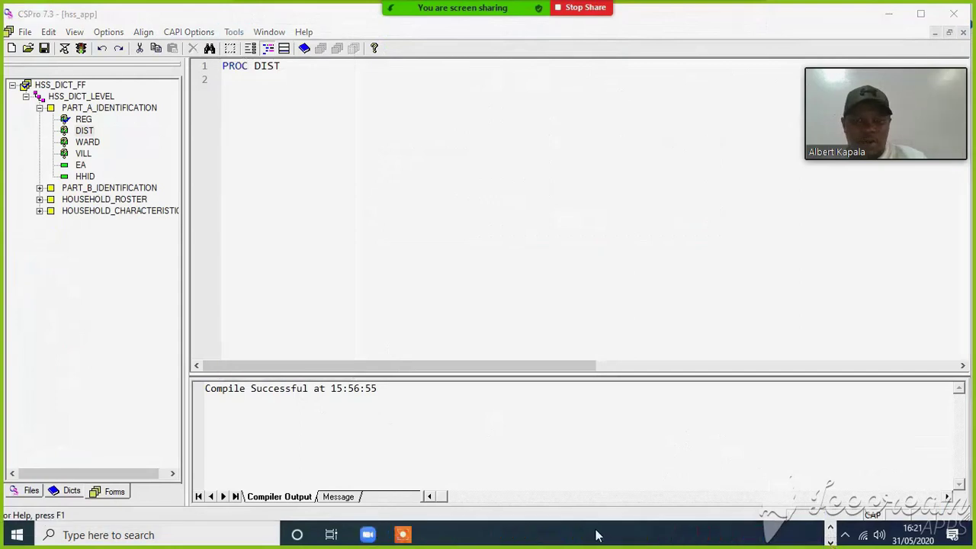
pyautogui.click(234, 31)
pyautogui.click(253, 311)
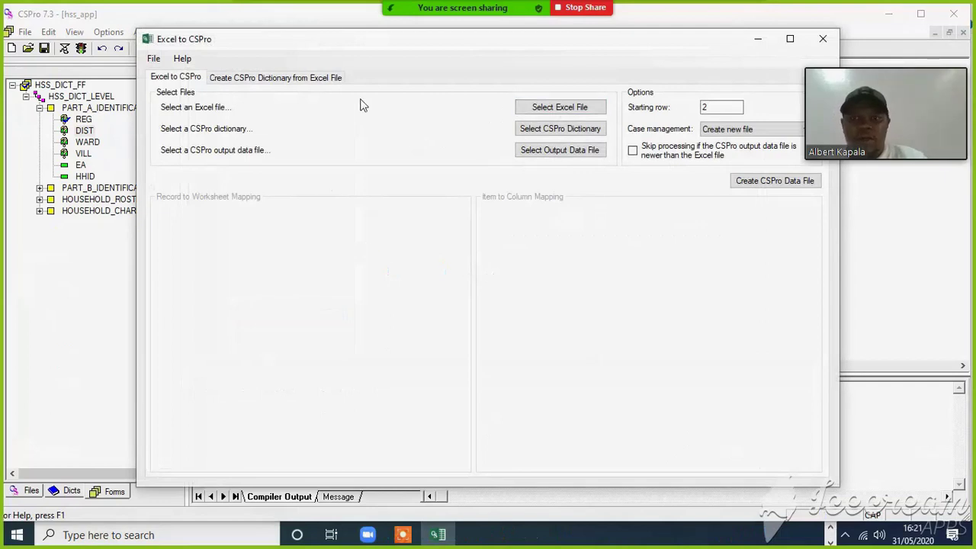
# Choose to create a dictionary from an Excel file and load the Ward workbook from the Docs folder.
pyautogui.click(271, 78)
pyautogui.click(477, 119)
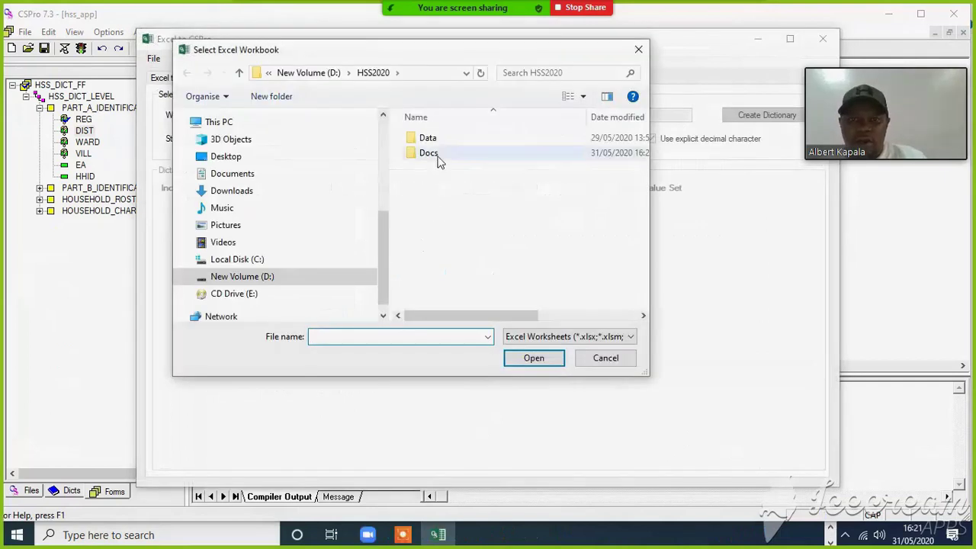
pyautogui.doubleClick(438, 155)
pyautogui.click(438, 288)
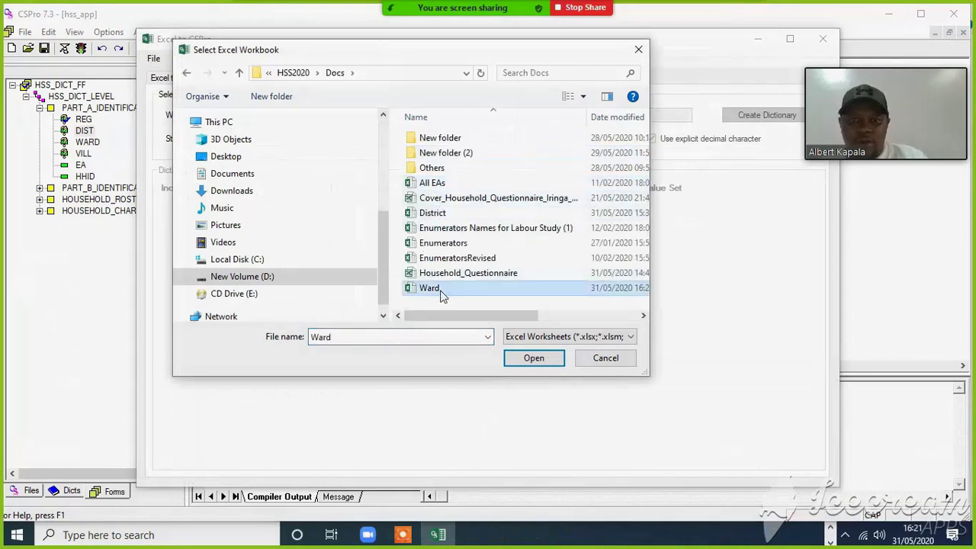
pyautogui.click(526, 358)
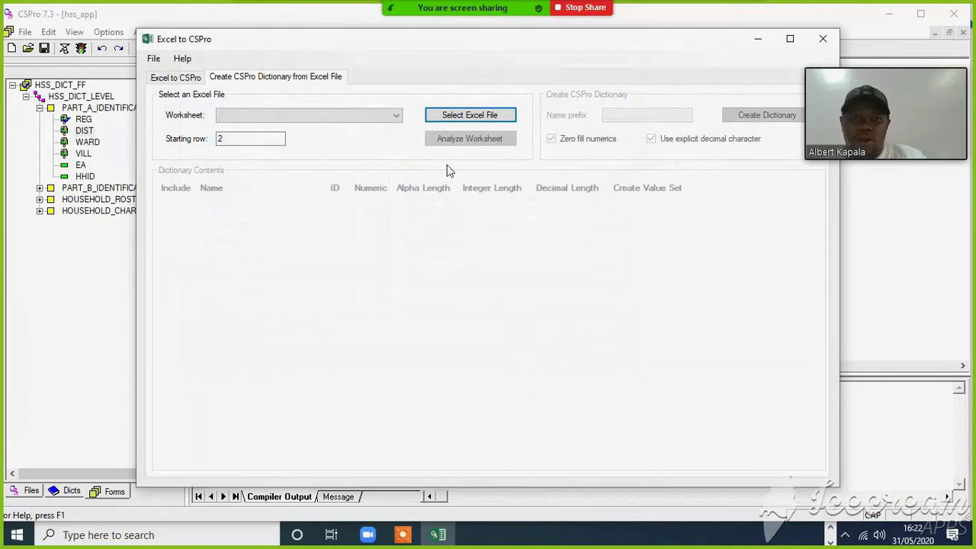
# Analyze the Ward worksheet and mark WREGION, WDISTRICT and WWARD as ID items.
pyautogui.click(467, 143)
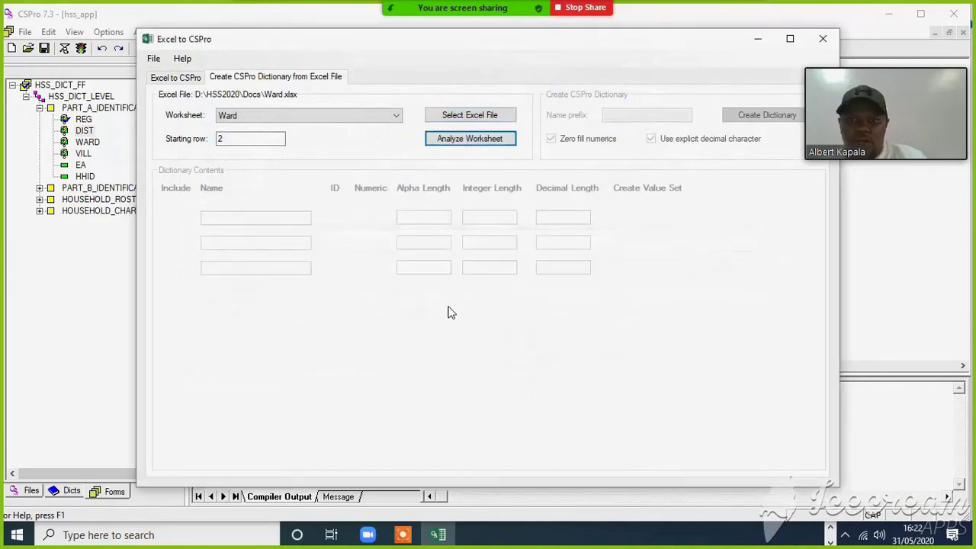
pyautogui.click(334, 218)
pyautogui.click(334, 243)
pyautogui.click(334, 267)
# Create the ward dictionary as Ward in the HSS2020 folder and proceed to converting data with it.
pyautogui.click(759, 115)
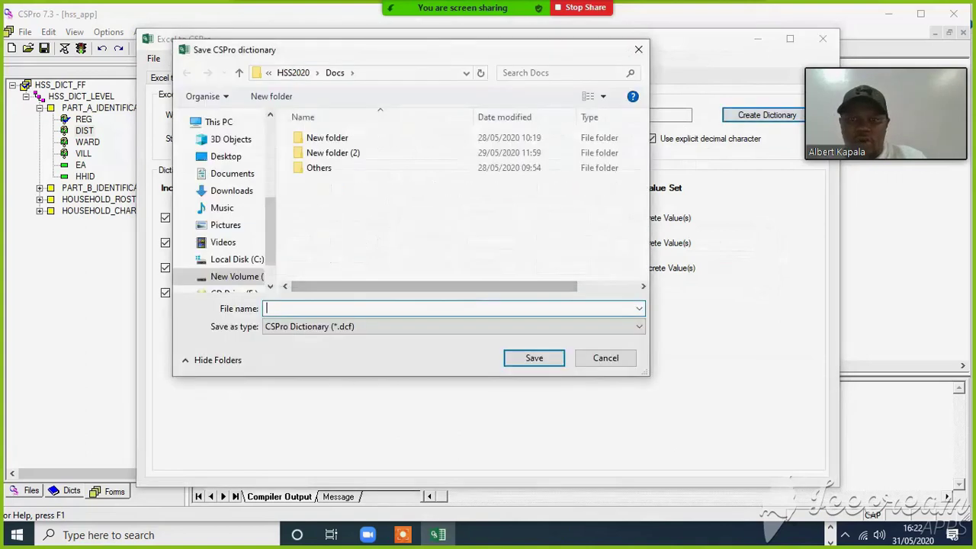
pyautogui.click(295, 73)
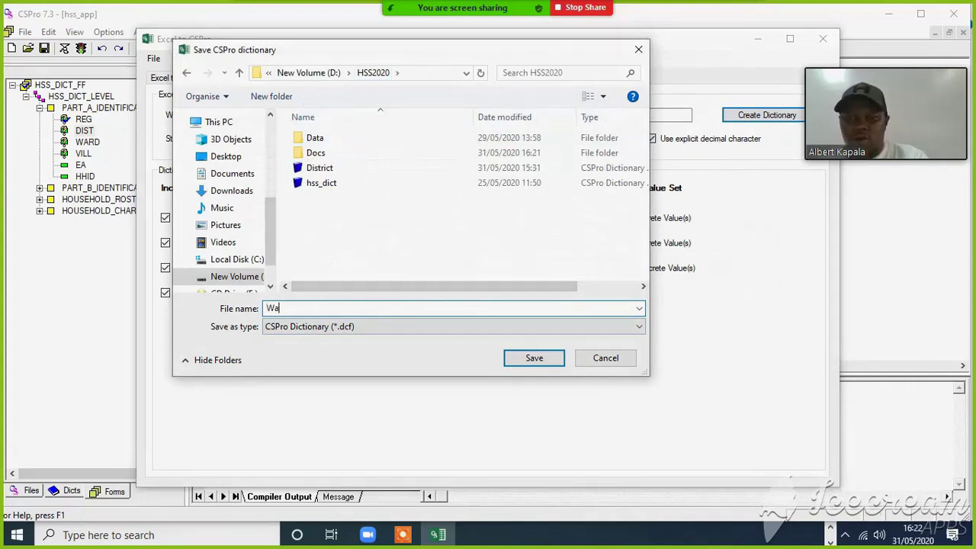
pyautogui.click(534, 357)
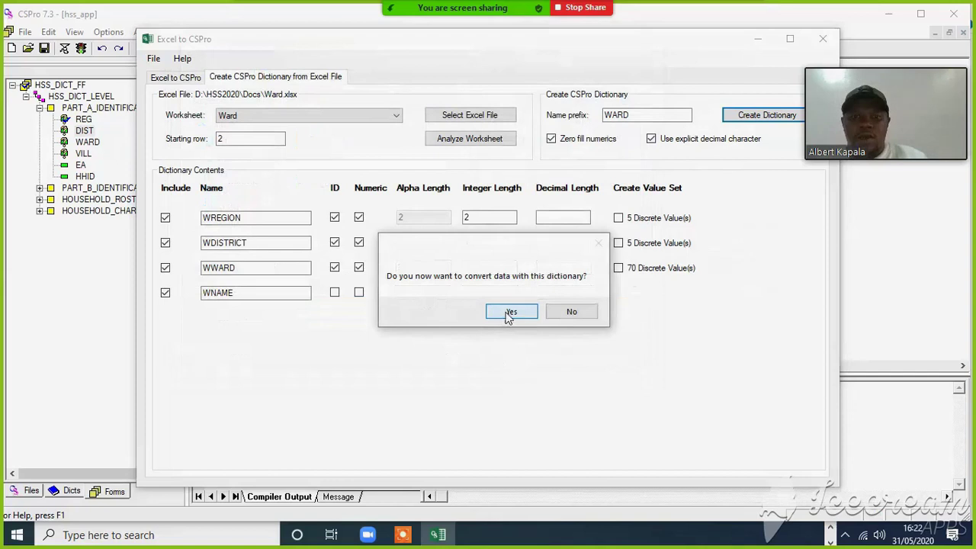
pyautogui.click(509, 312)
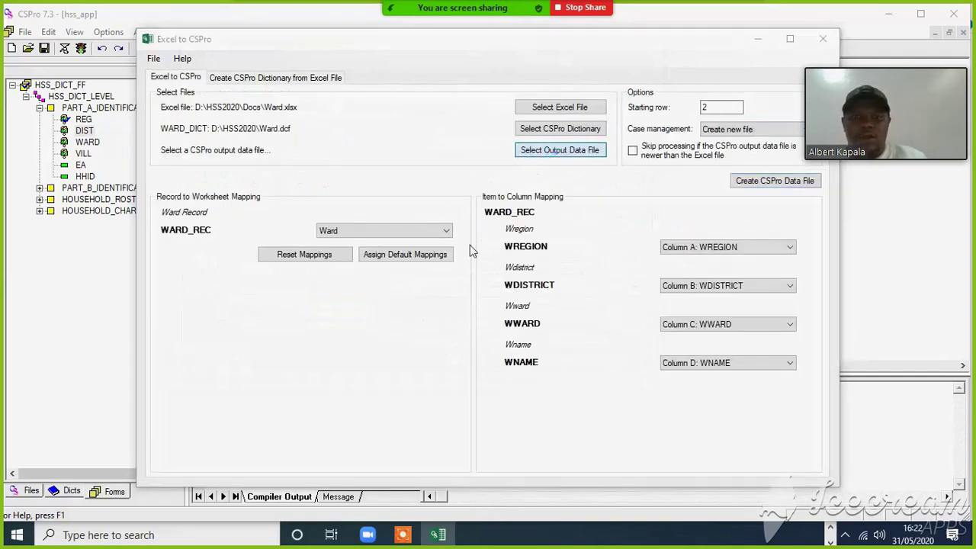
# Set the CSPro output data file for the ward conversion as Ward in the HSS2020 folder.
pyautogui.click(559, 149)
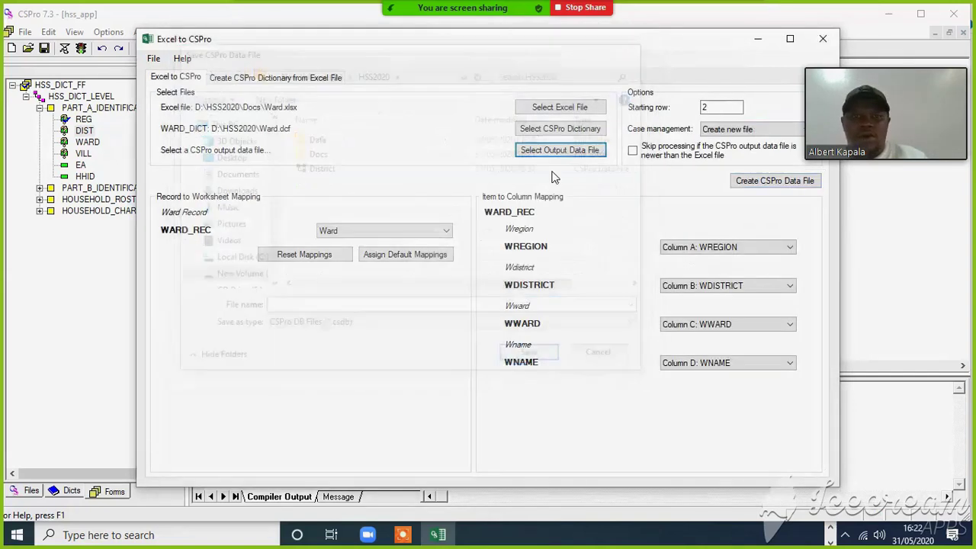
pyautogui.click(561, 151)
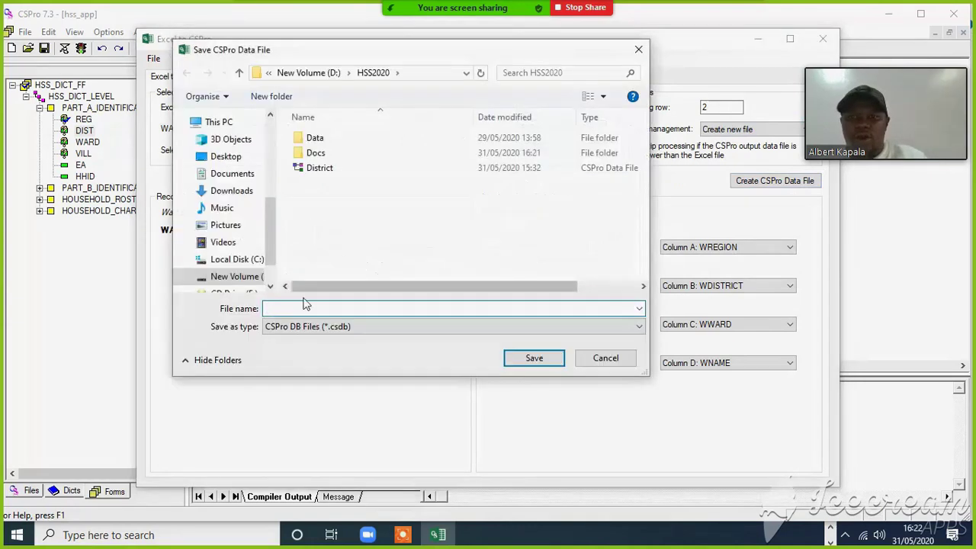
pyautogui.write('Wards')
pyautogui.press('BackSpace')
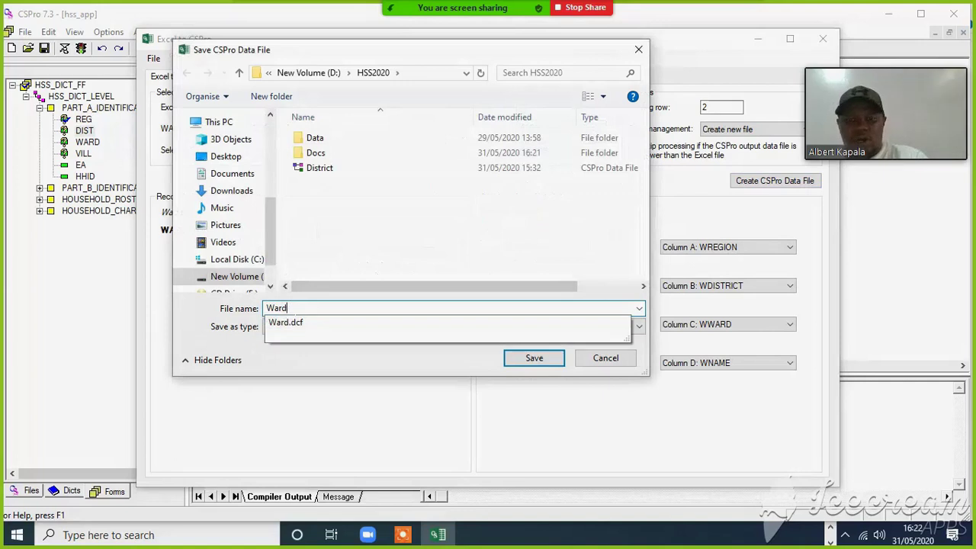
pyautogui.press('Return')
# Assign the default mappings, create the Ward CSPro data file, and close the conversion tool.
pyautogui.click(403, 258)
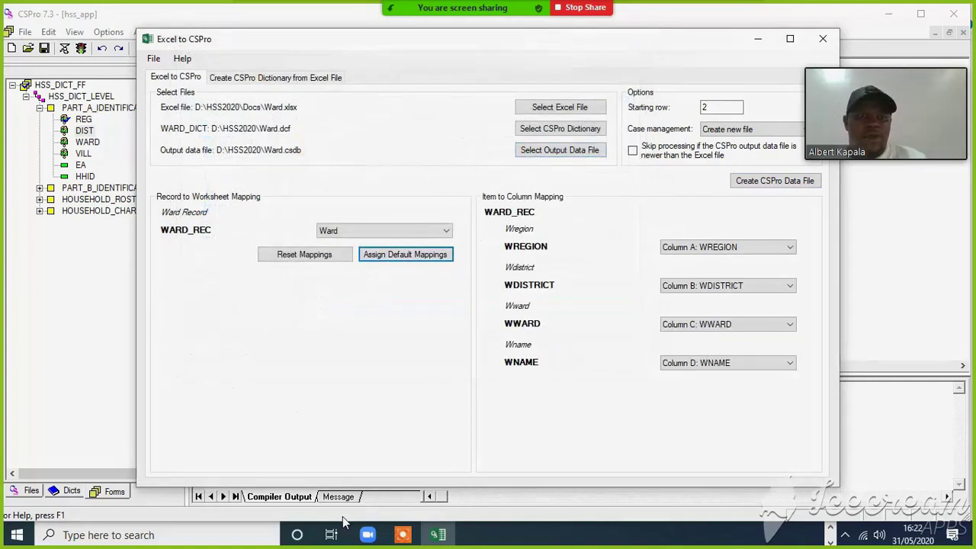
pyautogui.click(737, 187)
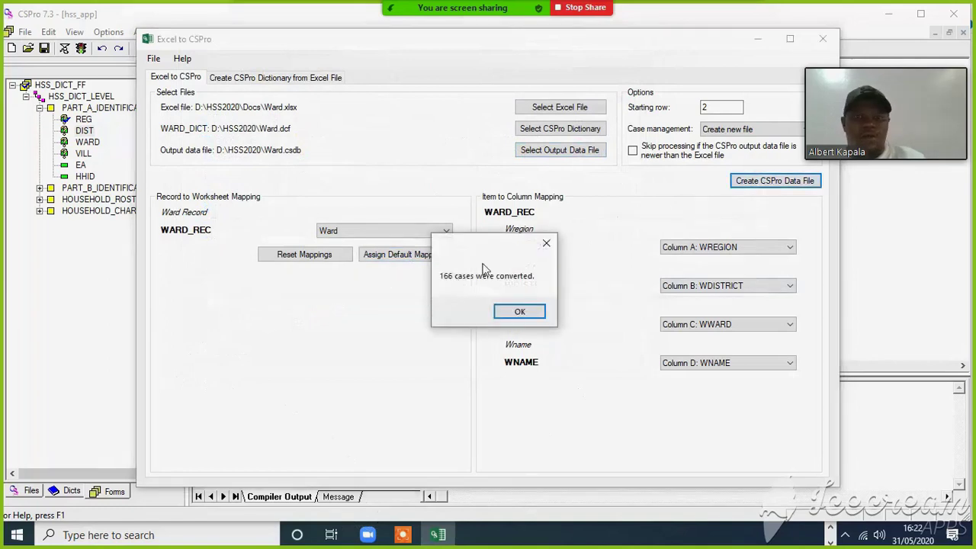
pyautogui.click(518, 311)
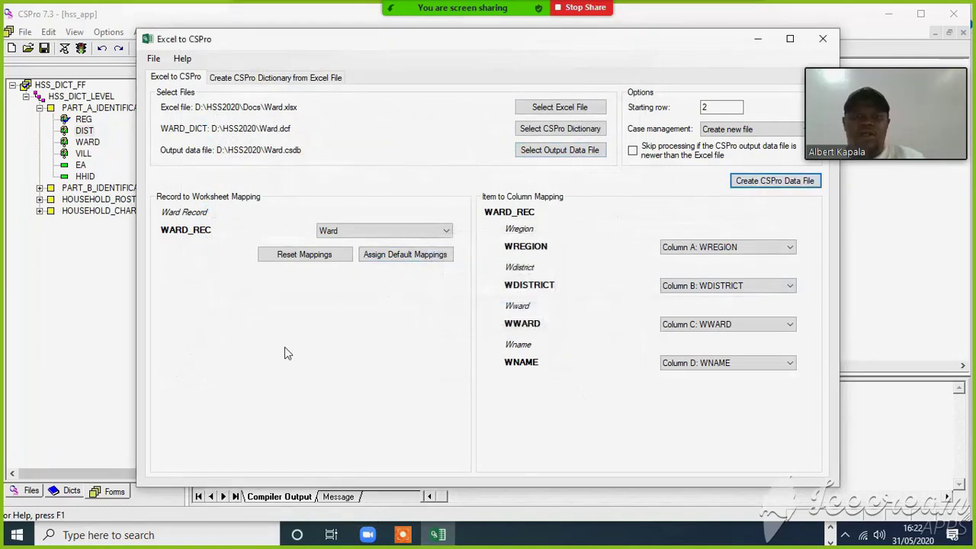
pyautogui.click(823, 40)
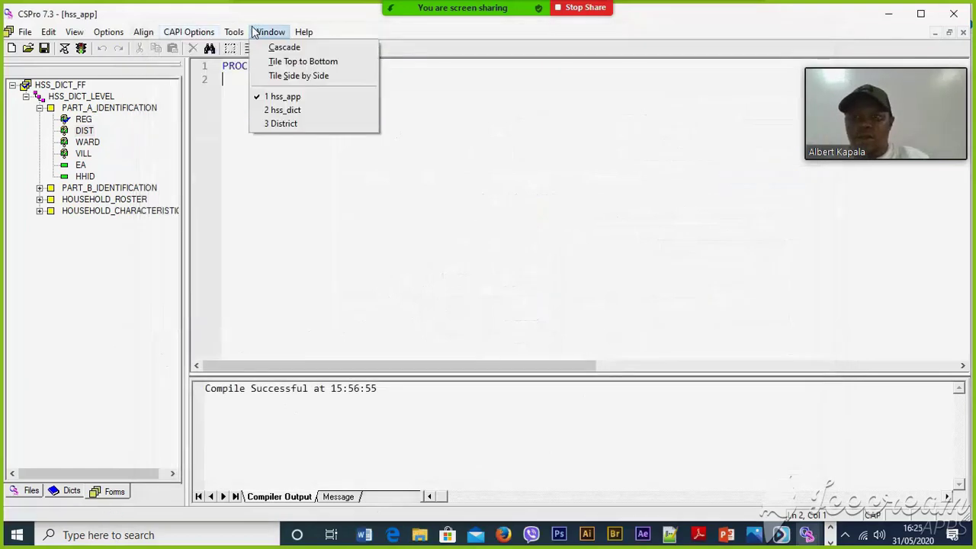
pyautogui.moveTo(239, 32)
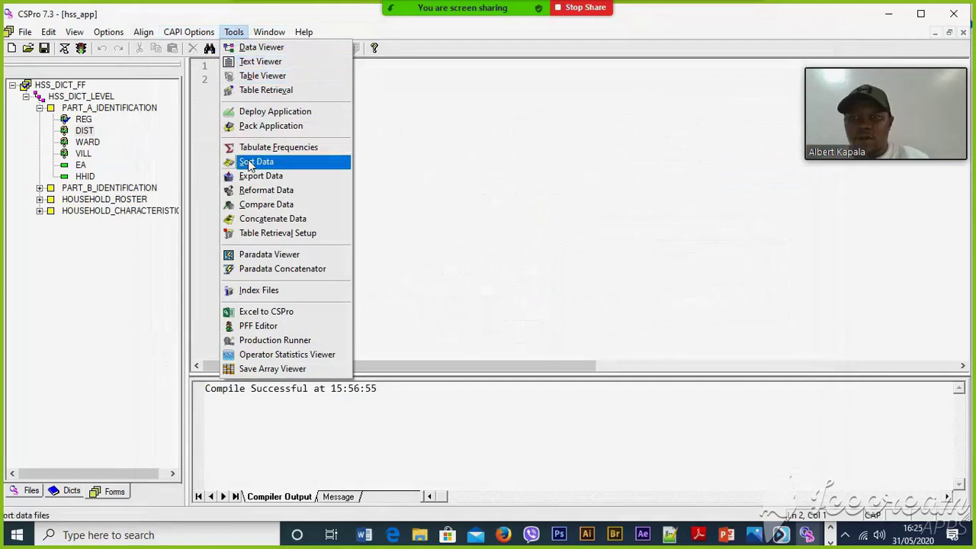
pyautogui.click(248, 314)
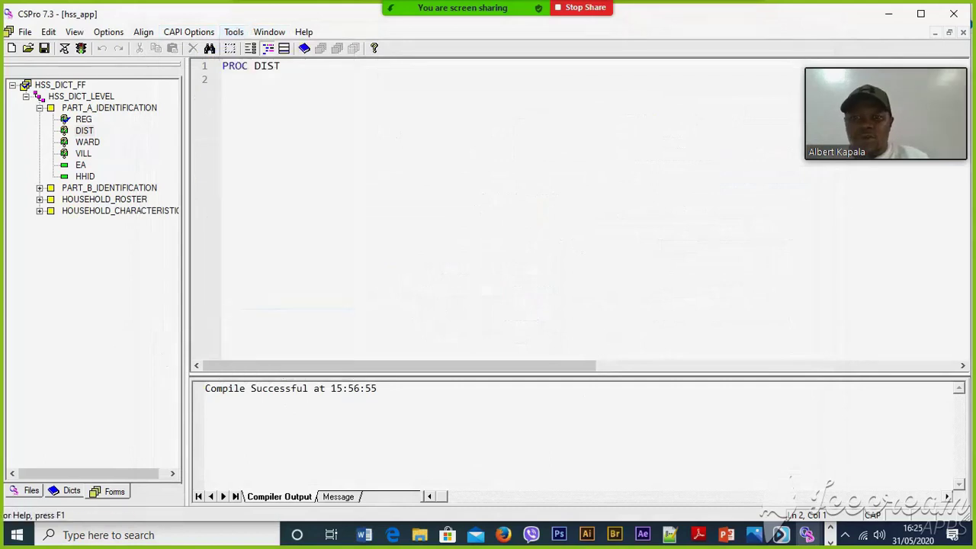
pyautogui.click(282, 79)
pyautogui.click(469, 114)
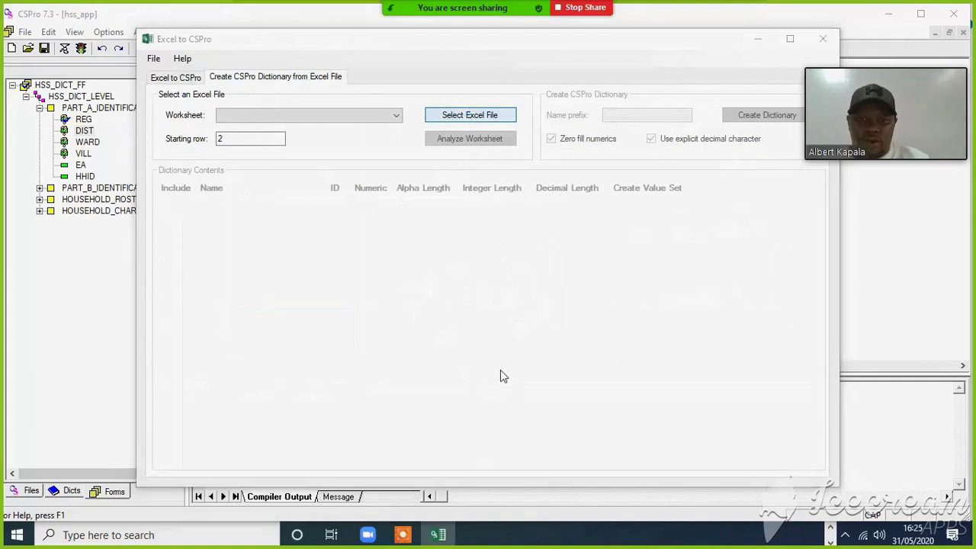
pyautogui.click(425, 158)
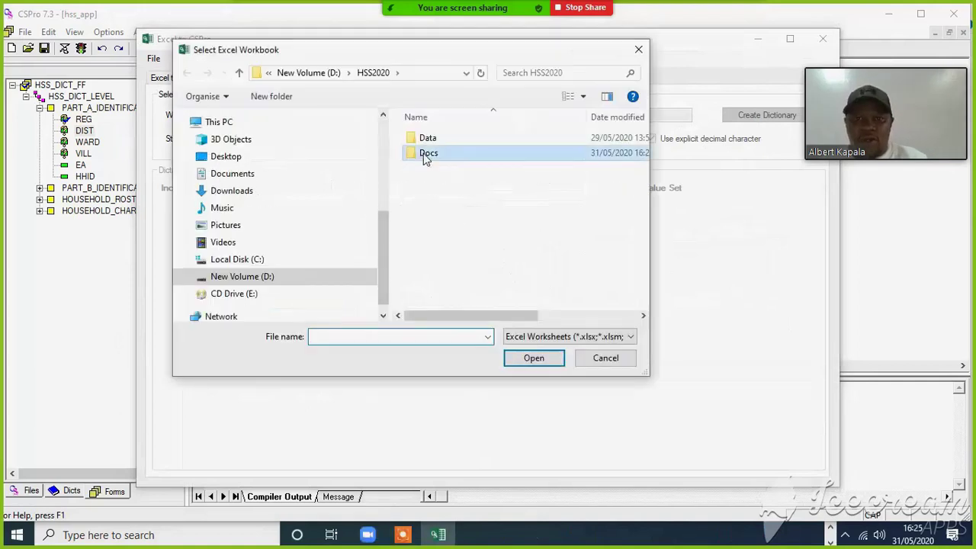
pyautogui.doubleClick(425, 155)
pyautogui.click(431, 288)
pyautogui.click(526, 360)
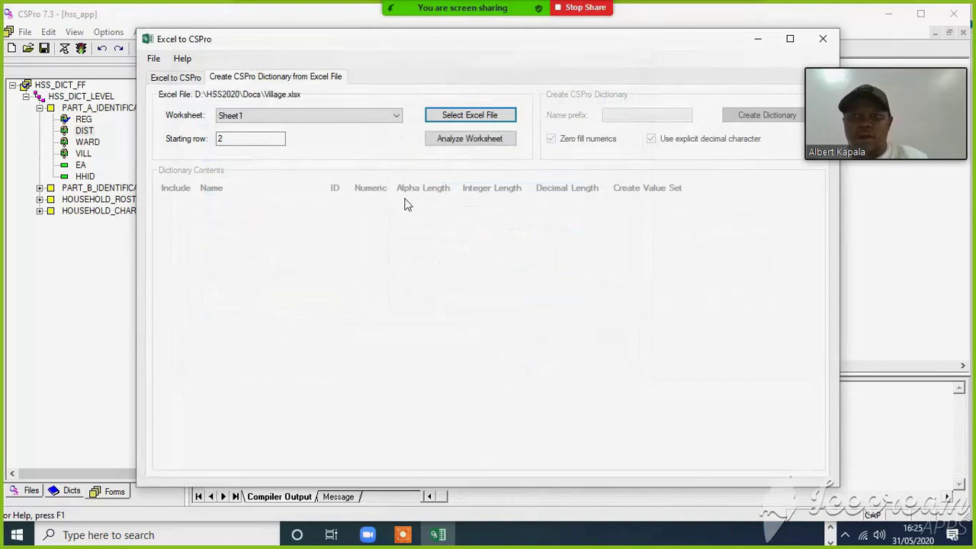
pyautogui.click(463, 146)
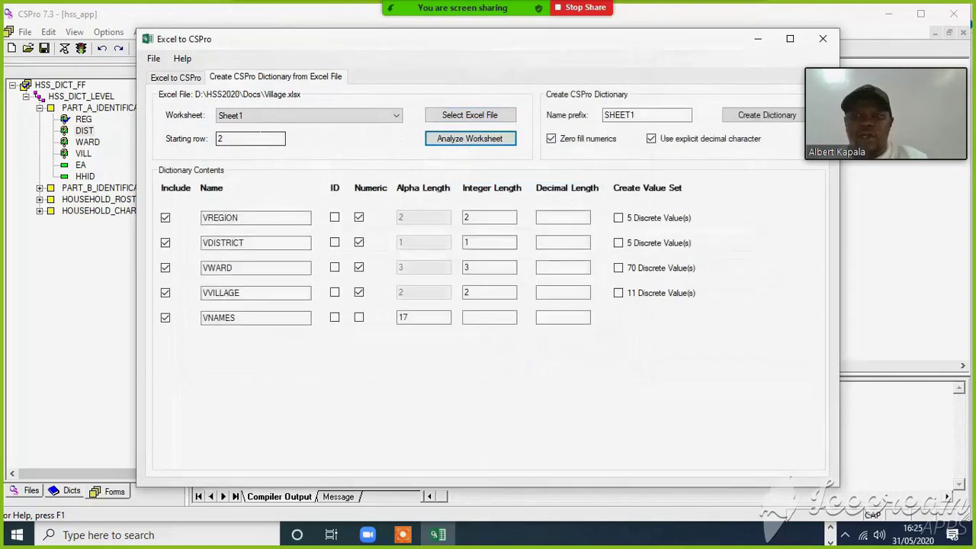
pyautogui.click(821, 42)
# Open the Village workbook in Excel from the Docs folder, rename Sheet1 as Village, and save and close the workbook.
pyautogui.click(418, 538)
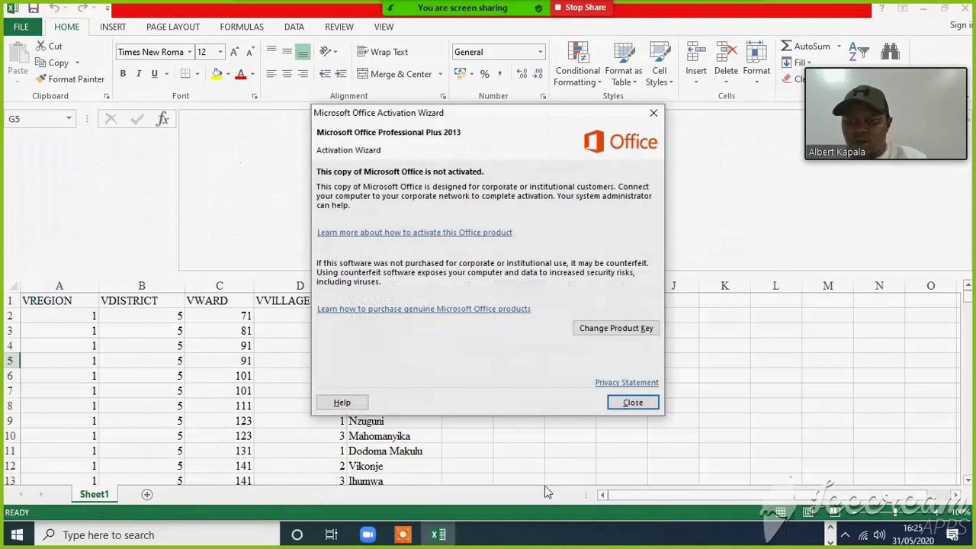
pyautogui.click(632, 402)
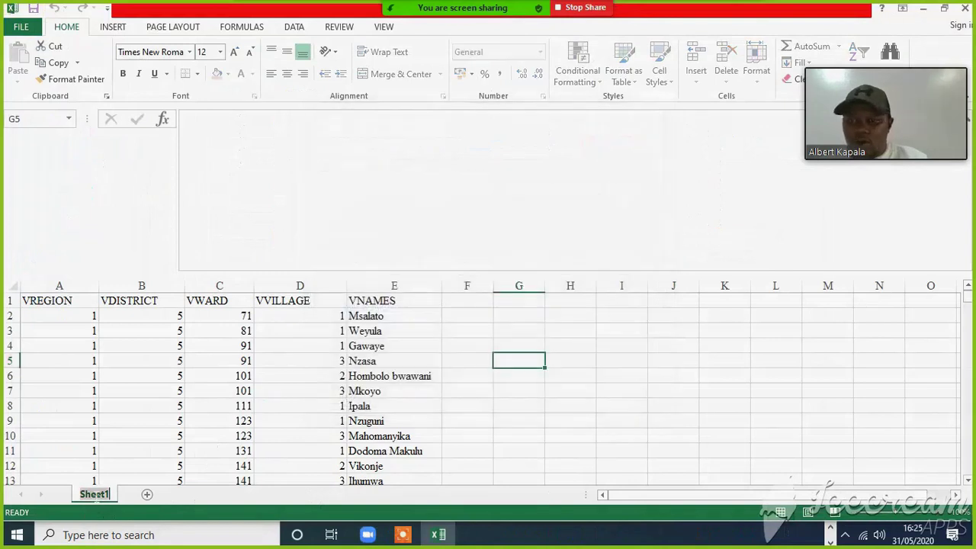
pyautogui.write('v')
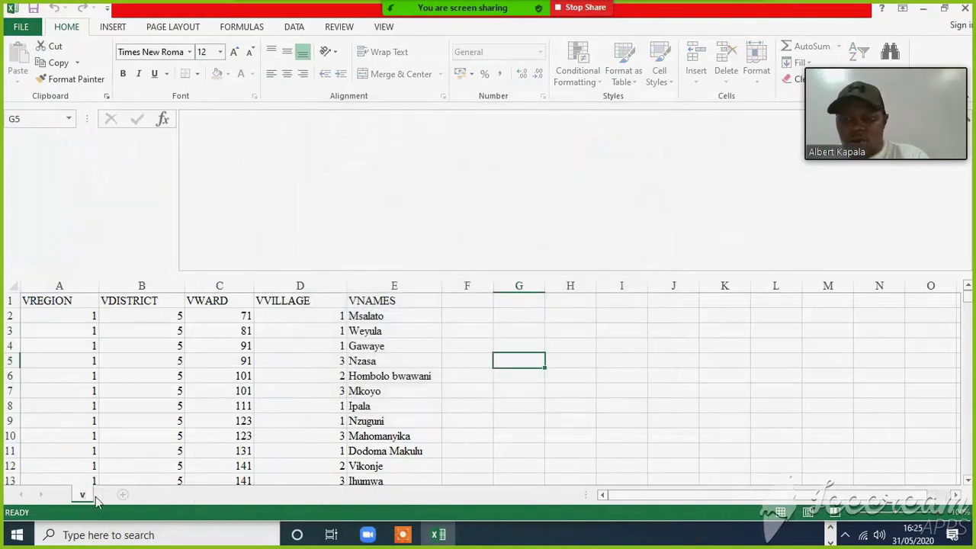
pyautogui.write('illage')
pyautogui.press('Return')
pyautogui.click(621, 436)
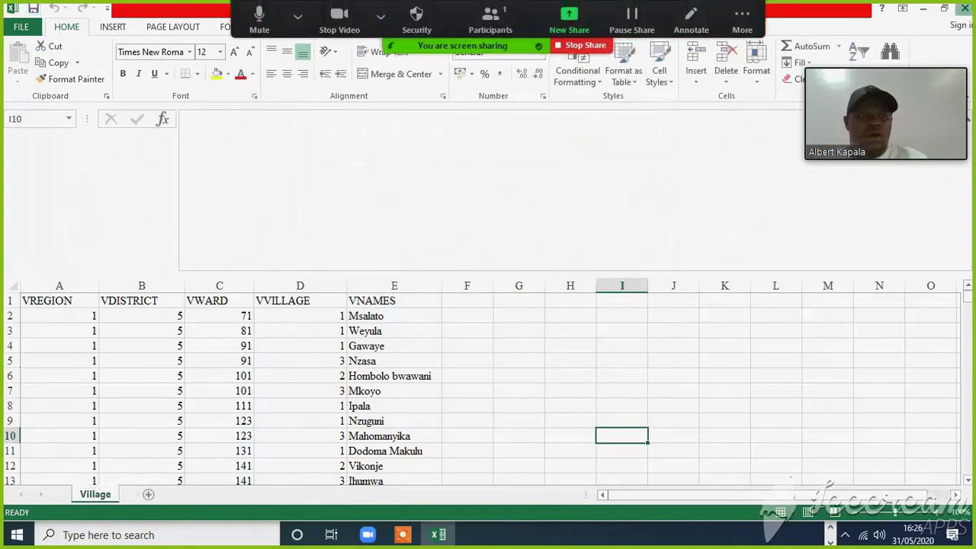
pyautogui.click(963, 9)
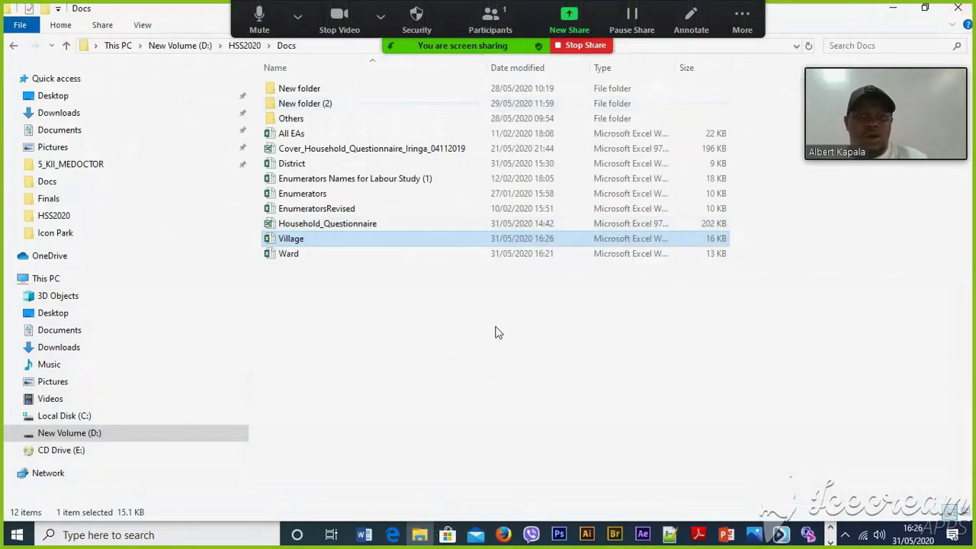
# Switch back to CSPro and open the Excel to CSPro tool for creating a dictionary from an Excel file.
pyautogui.click(808, 535)
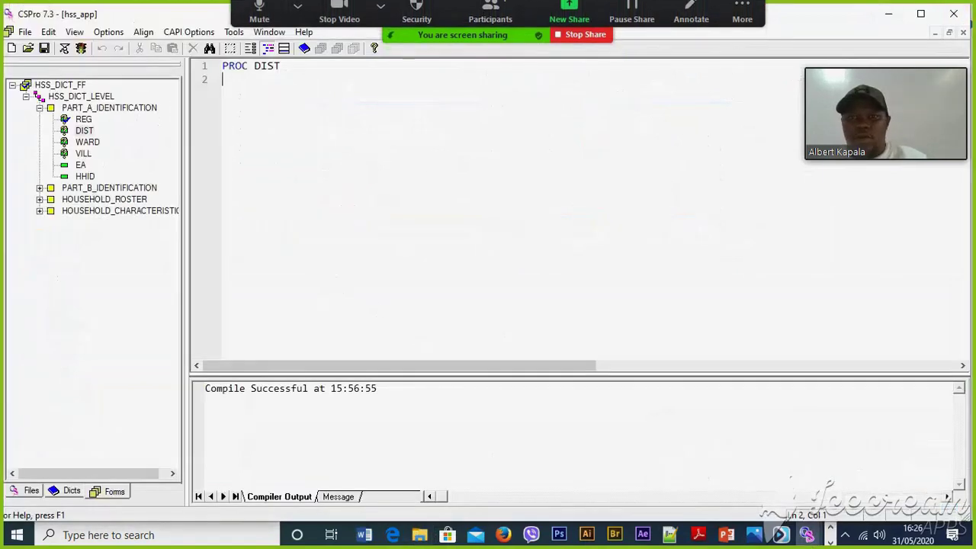
pyautogui.click(233, 31)
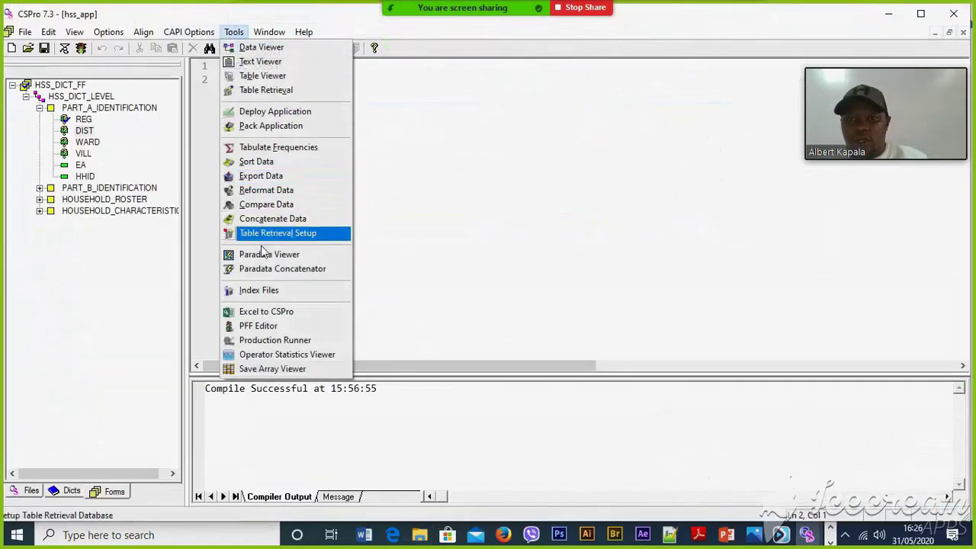
pyautogui.click(266, 311)
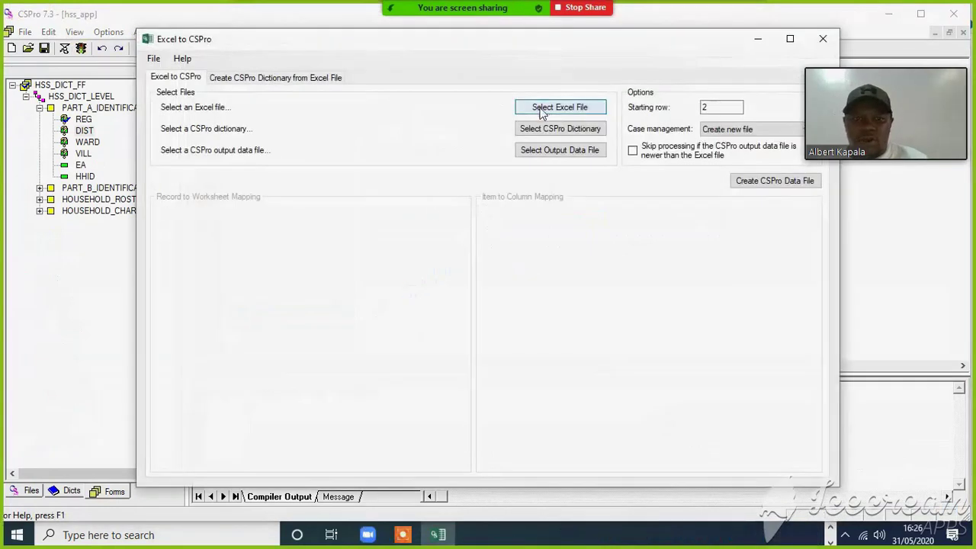
pyautogui.click(283, 78)
# Analyze the Village worksheet of the Village workbook in Docs and mark VREGION, VDISTRICT, VWARD and VVILLAGE as ID items.
pyautogui.click(451, 120)
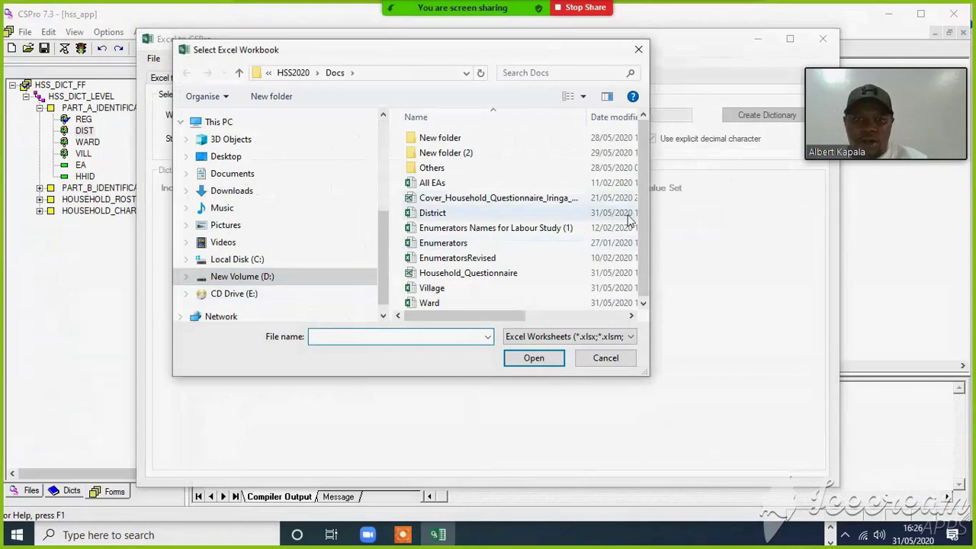
pyautogui.click(633, 227)
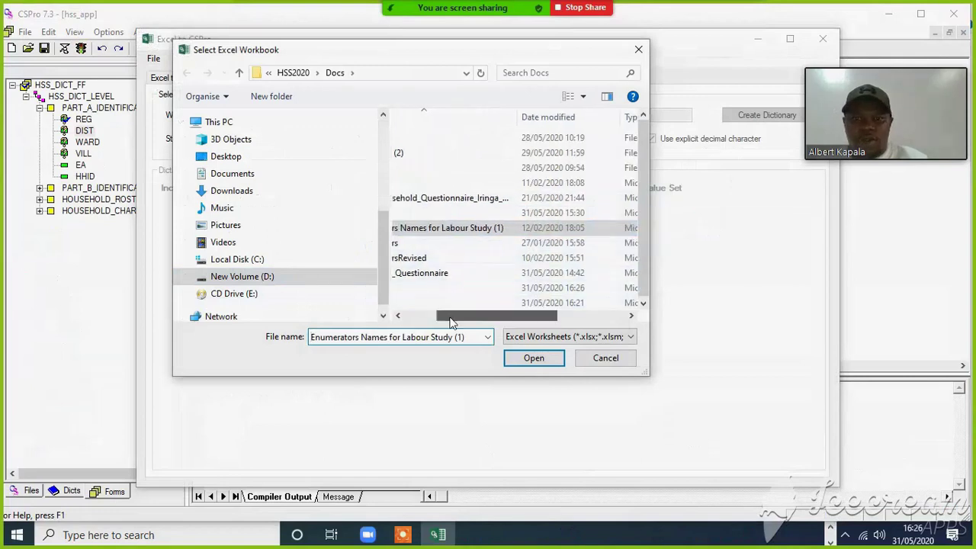
pyautogui.moveTo(459, 314); pyautogui.dragTo(381, 320)
pyautogui.click(432, 288)
pyautogui.click(514, 360)
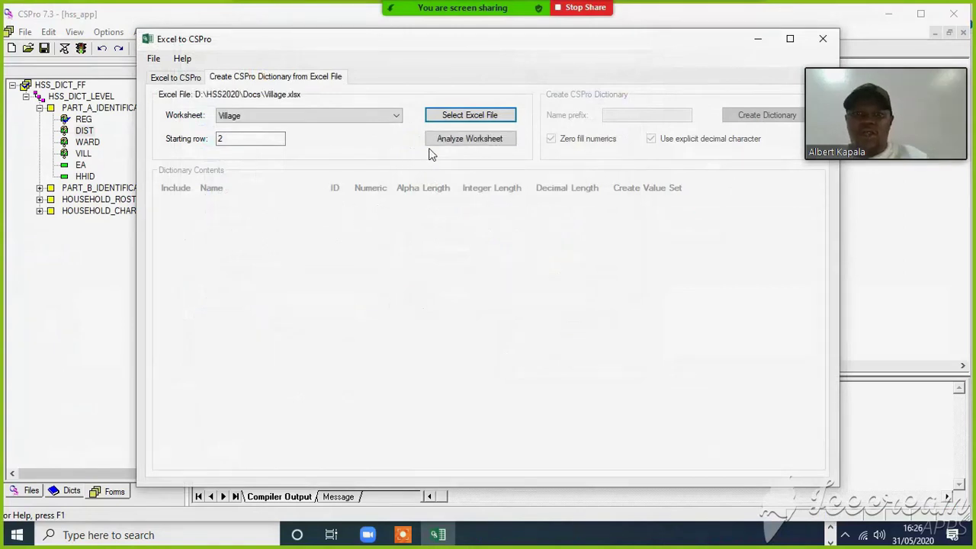
pyautogui.click(462, 145)
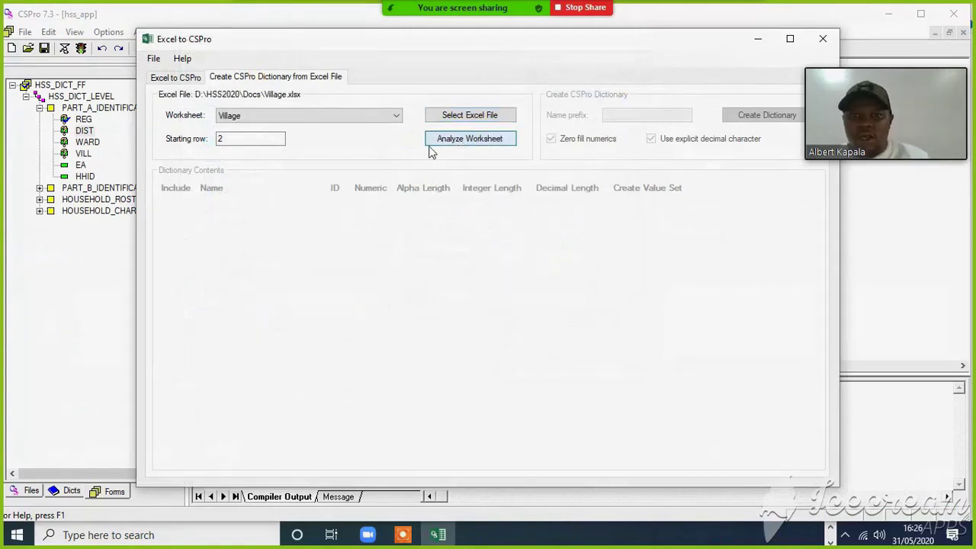
pyautogui.click(335, 217)
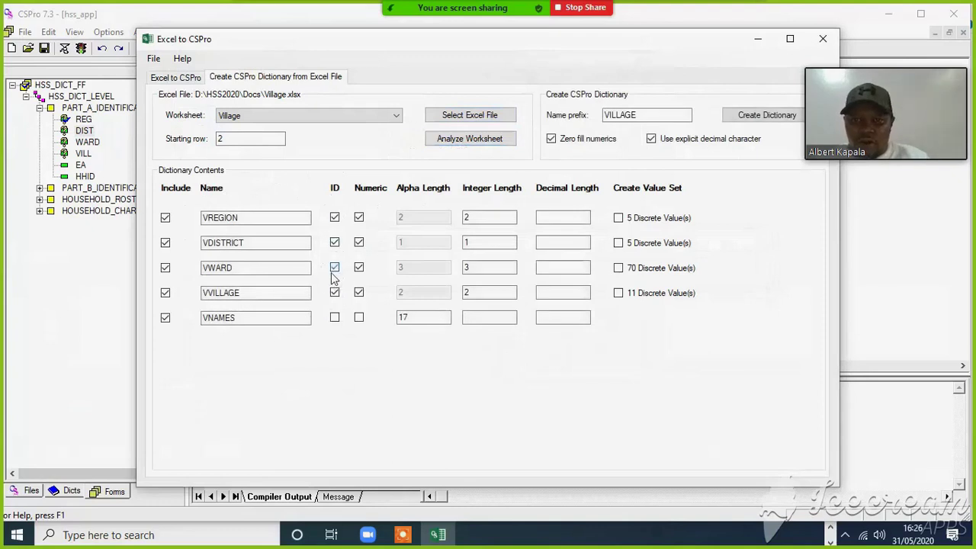
# Create the village dictionary as Village in the HSS2020 folder and proceed to converting data with it.
pyautogui.click(751, 115)
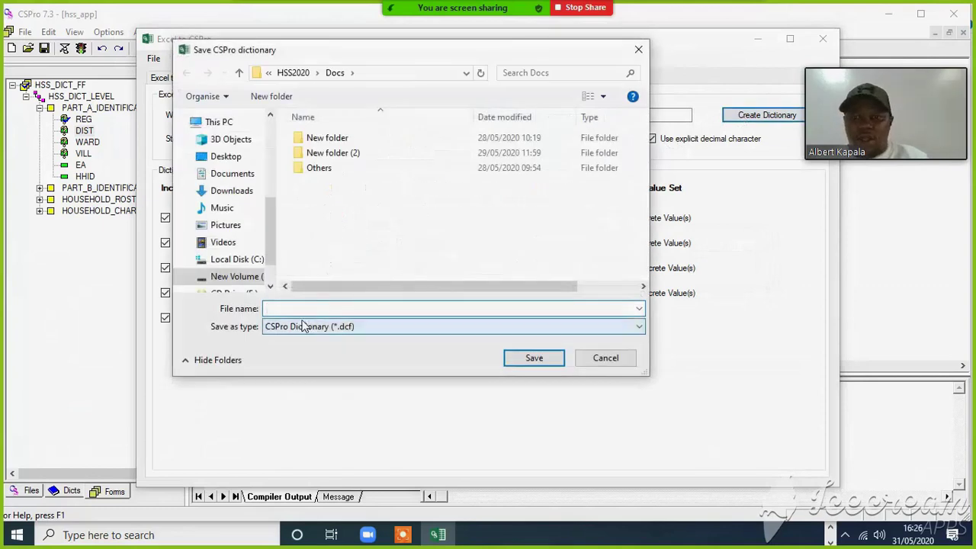
pyautogui.click(293, 73)
pyautogui.moveTo(470, 52); pyautogui.dragTo(488, 315)
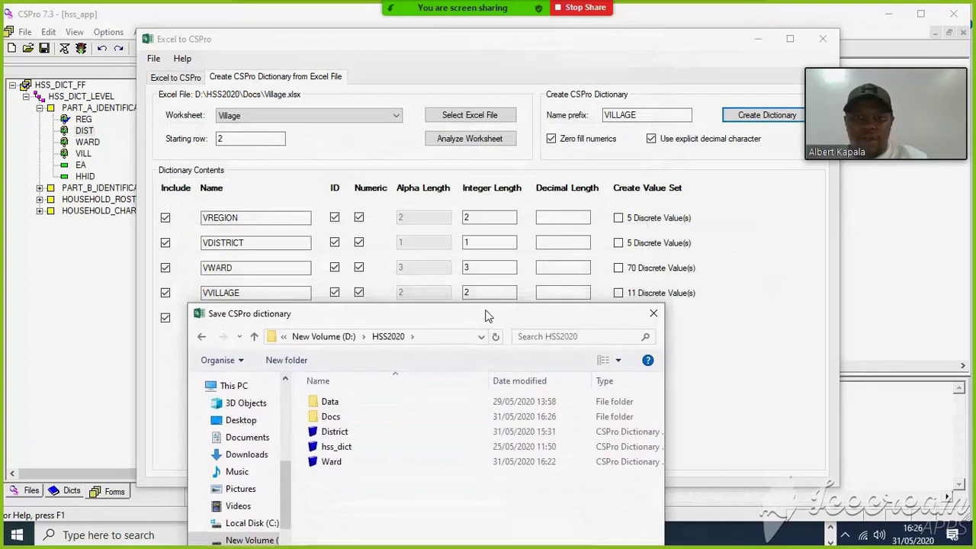
pyautogui.moveTo(488, 316); pyautogui.dragTo(495, 132)
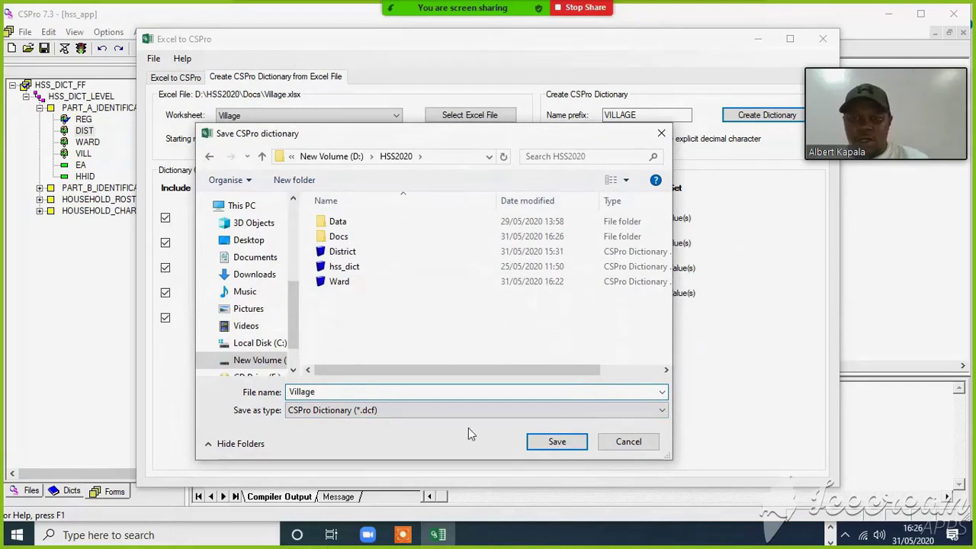
pyautogui.click(556, 441)
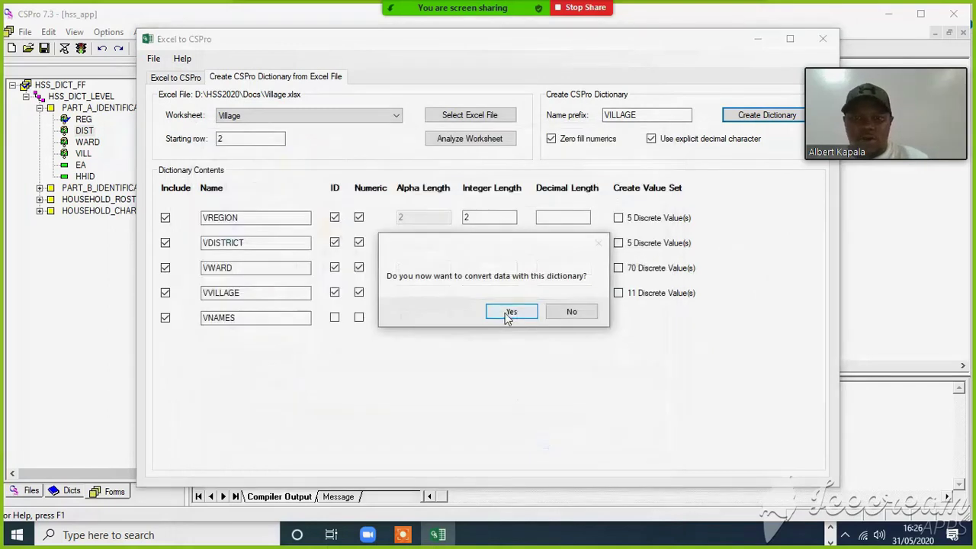
pyautogui.click(497, 316)
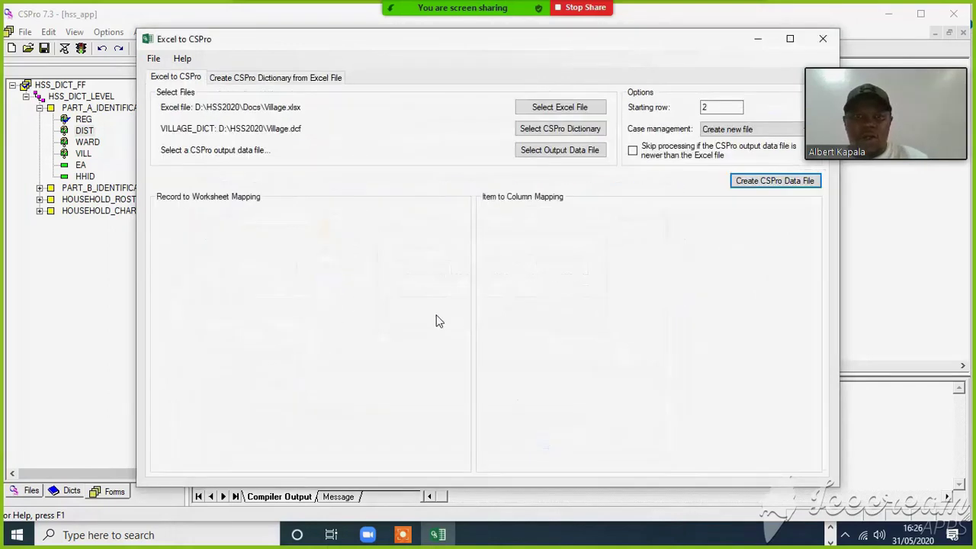
# Set the output data file as Village in the HSS2020 folder and create the CSPro data file with default mappings.
pyautogui.click(526, 150)
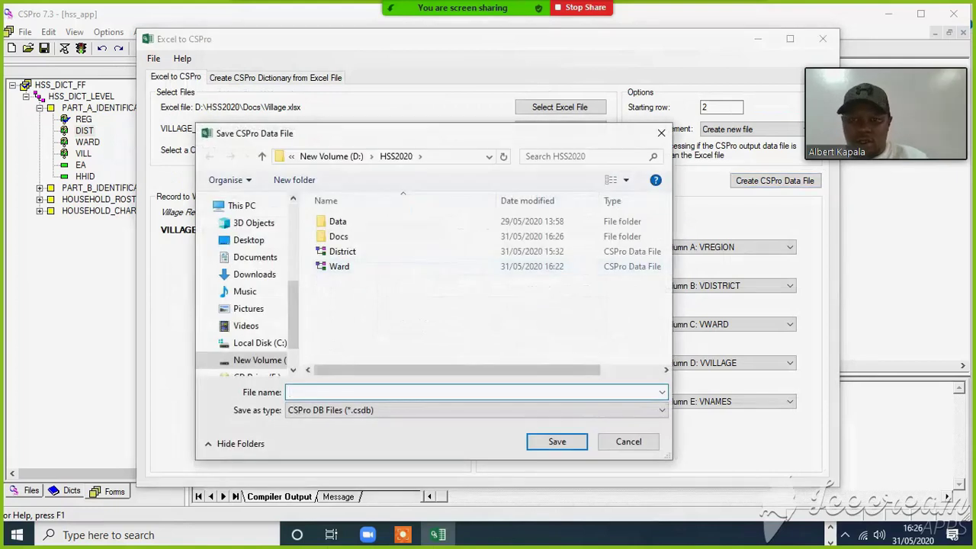
pyautogui.write('Village')
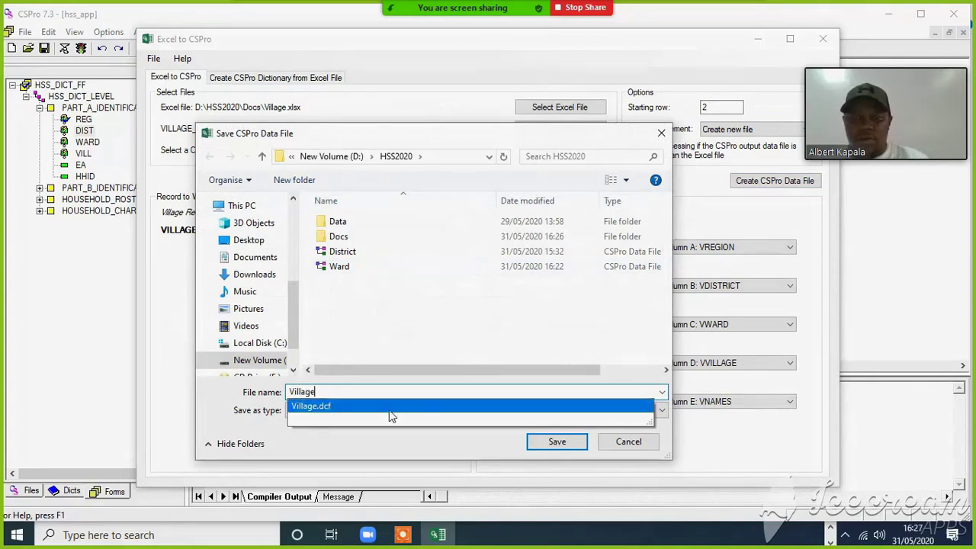
pyautogui.click(557, 442)
pyautogui.click(407, 259)
pyautogui.click(762, 182)
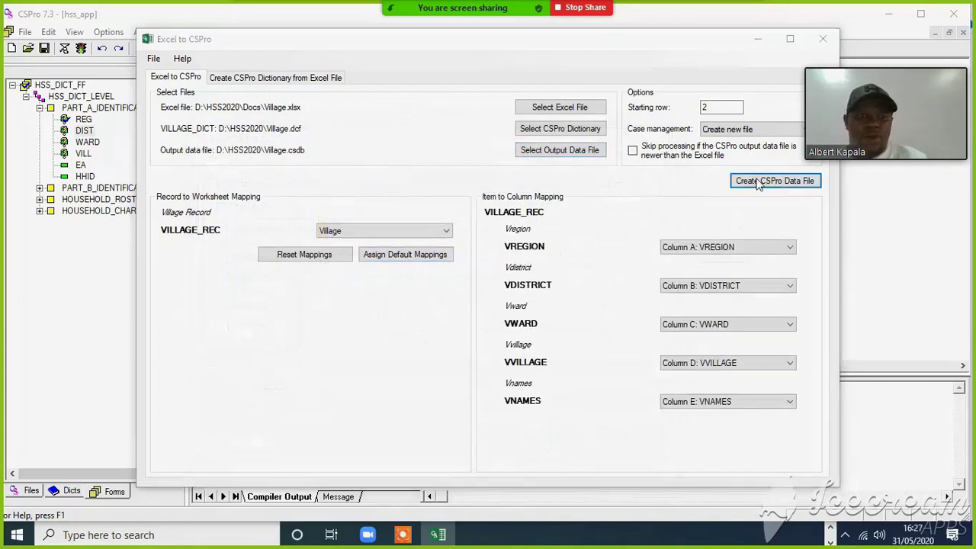
pyautogui.click(498, 315)
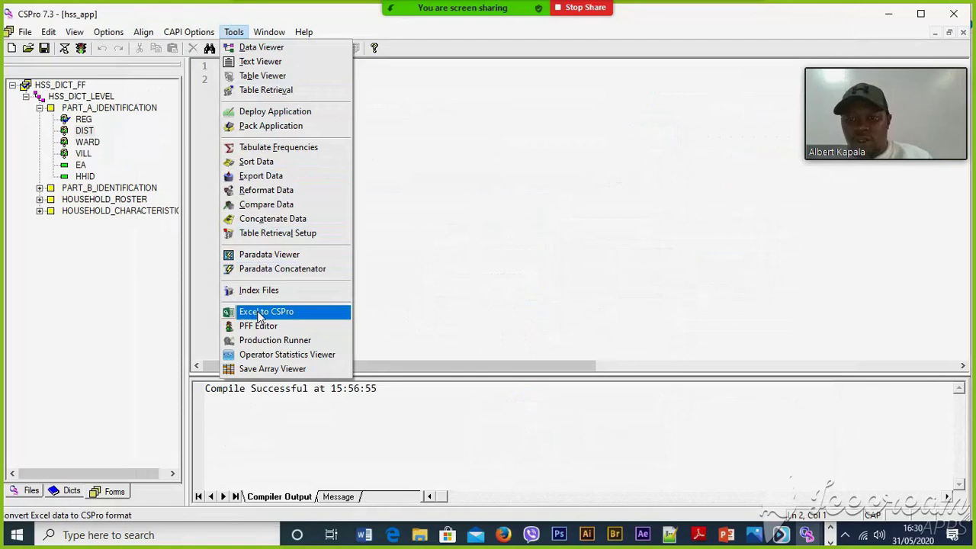
# Open the Excel to CSPro tool for creating a dictionary and load the EA workbook from the Docs folder.
pyautogui.click(260, 315)
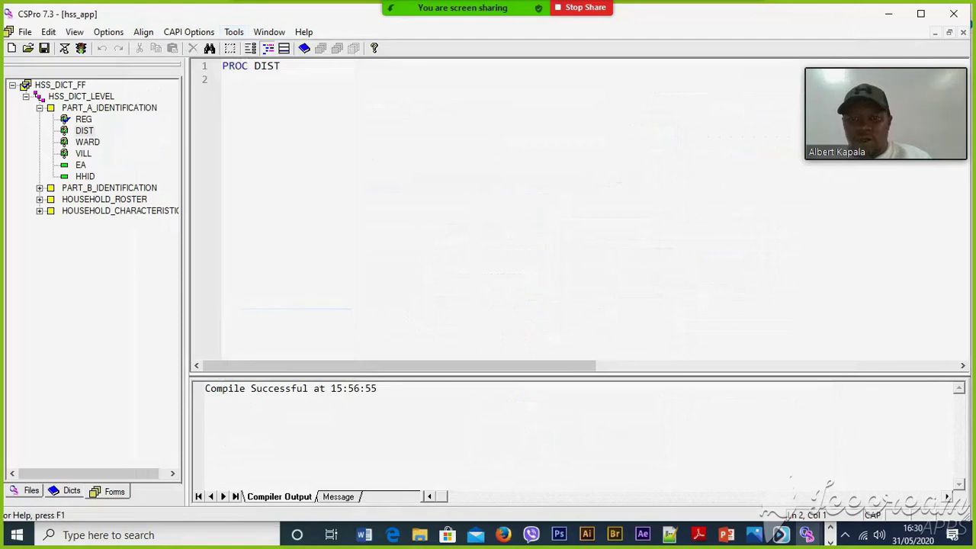
pyautogui.click(286, 78)
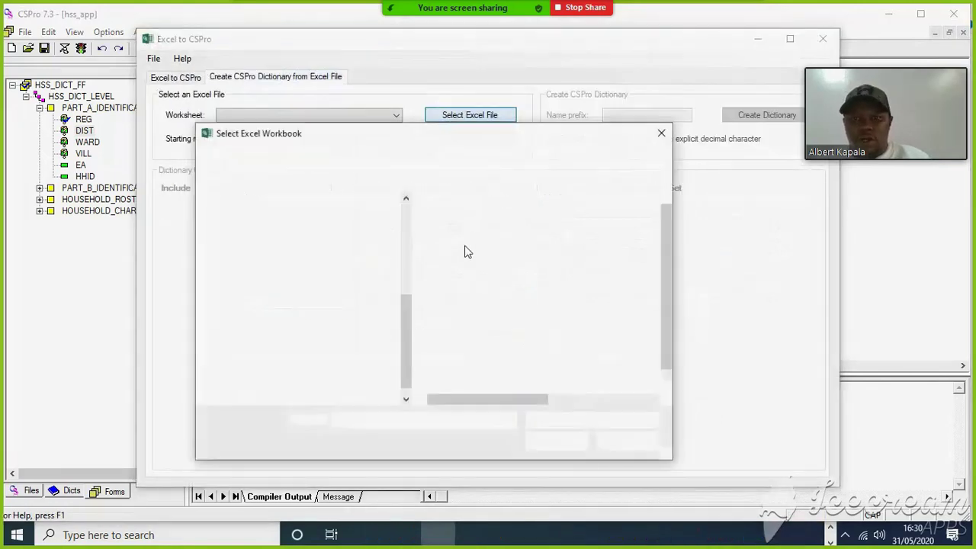
pyautogui.click(442, 311)
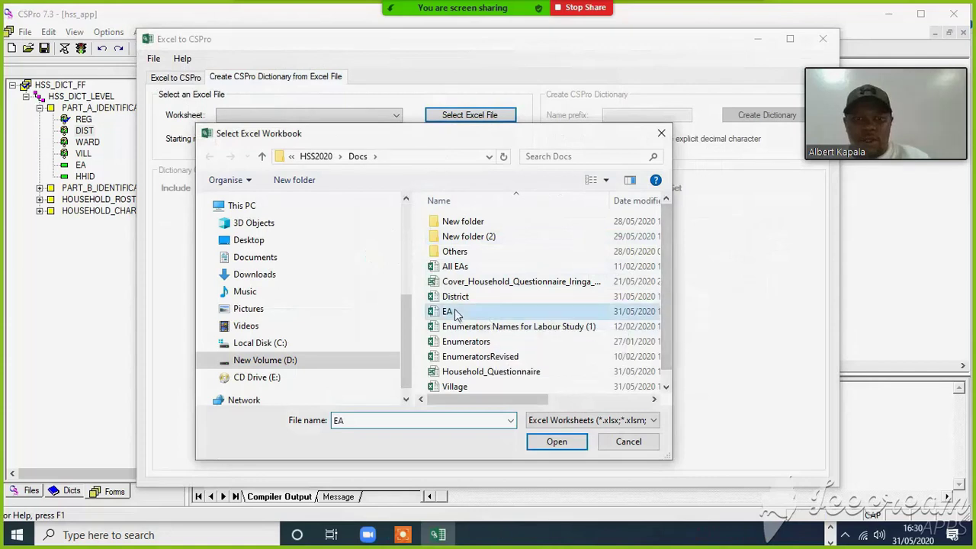
pyautogui.click(556, 441)
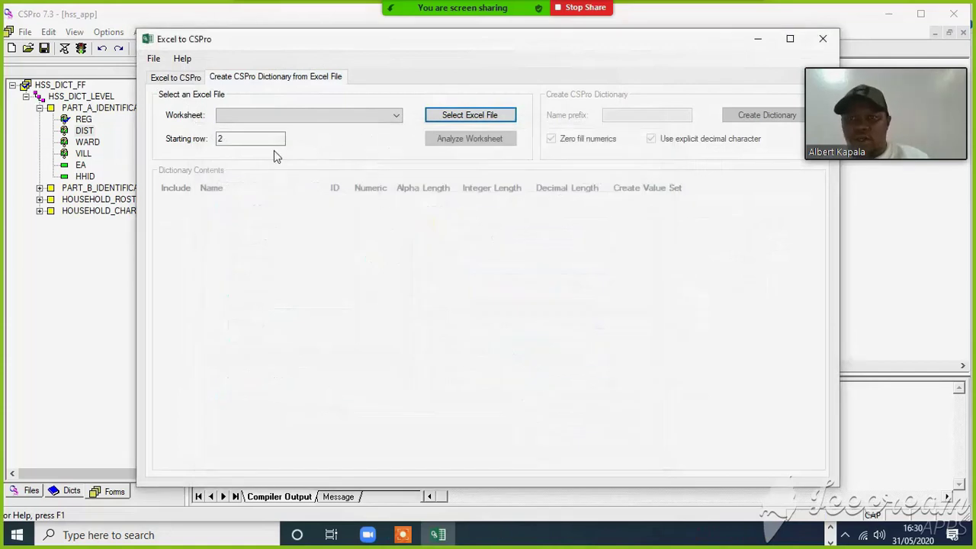
# Analyze the EA worksheet and mark ERGION, EDISTRICT, EWARD, EVILLAGE and EEA as ID items.
pyautogui.click(471, 142)
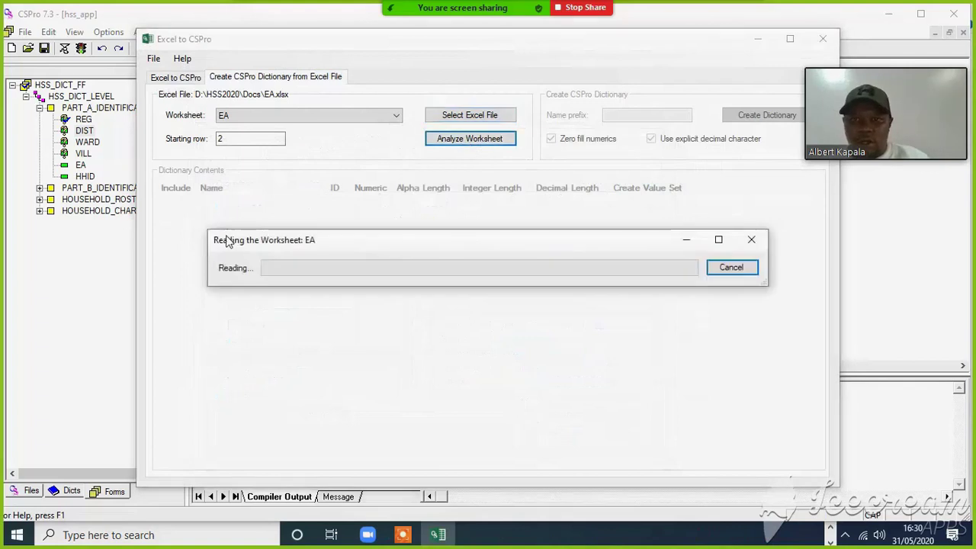
pyautogui.click(334, 217)
pyautogui.click(335, 268)
pyautogui.click(334, 292)
pyautogui.click(334, 318)
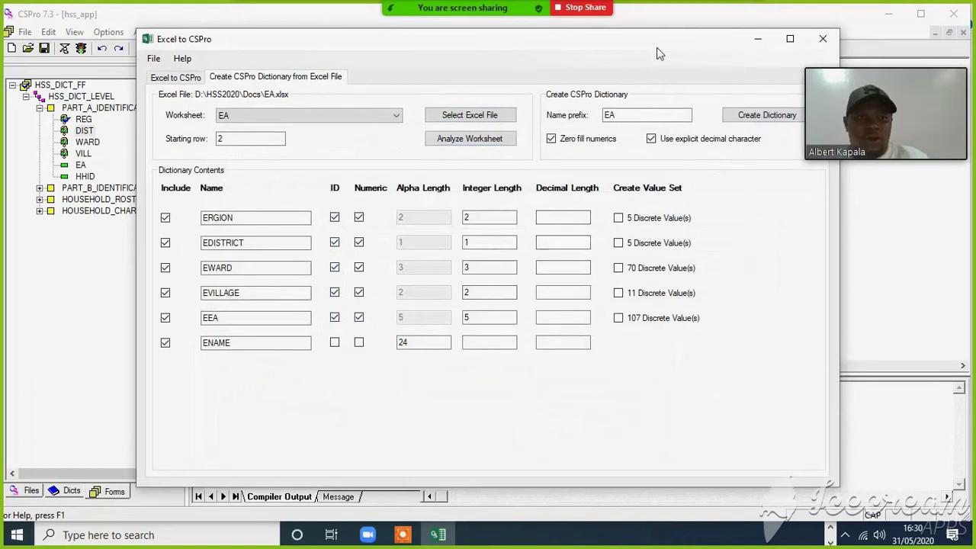
# Create the enumeration area dictionary as EA in the HSS2020 folder and proceed to converting data with it.
pyautogui.moveTo(657, 48); pyautogui.dragTo(635, 49)
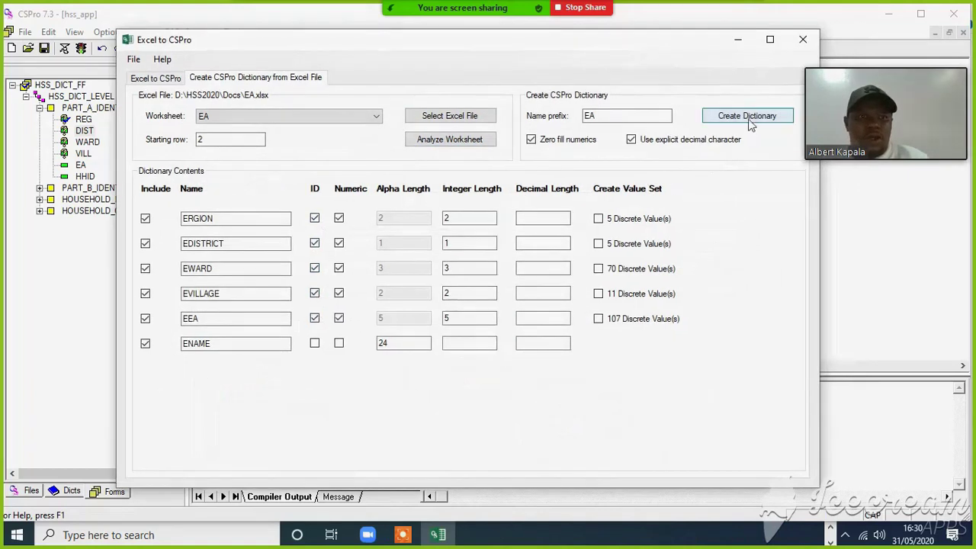
pyautogui.click(768, 39)
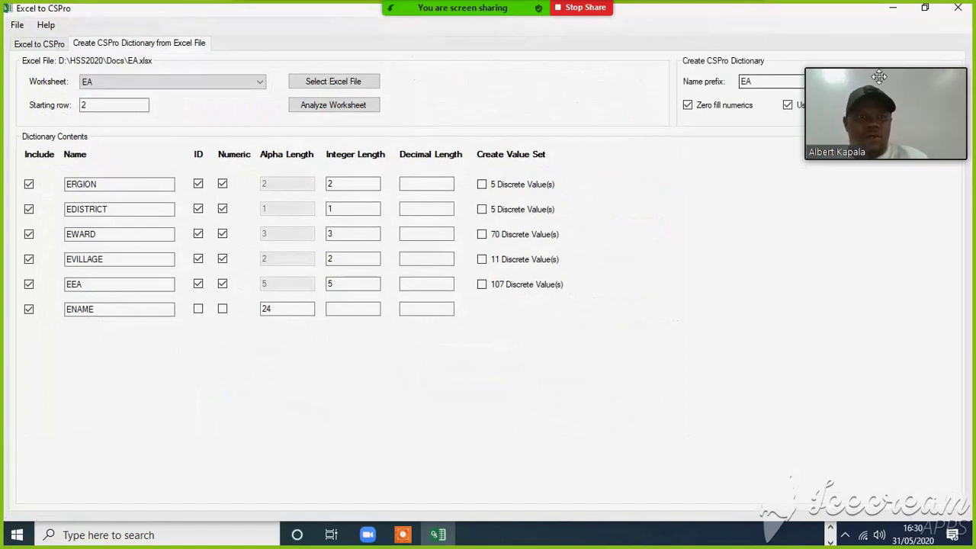
pyautogui.moveTo(887, 59); pyautogui.dragTo(922, 189)
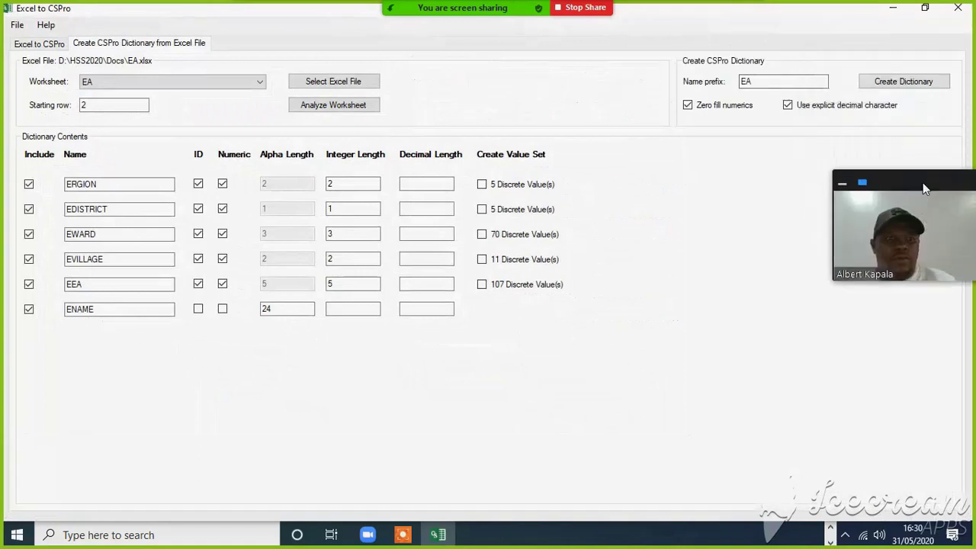
pyautogui.click(904, 81)
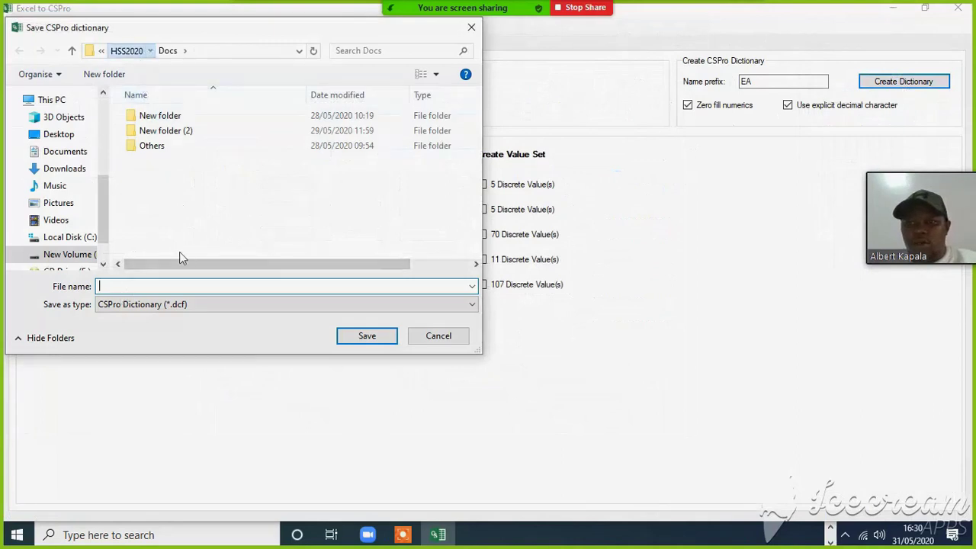
pyautogui.write('ea')
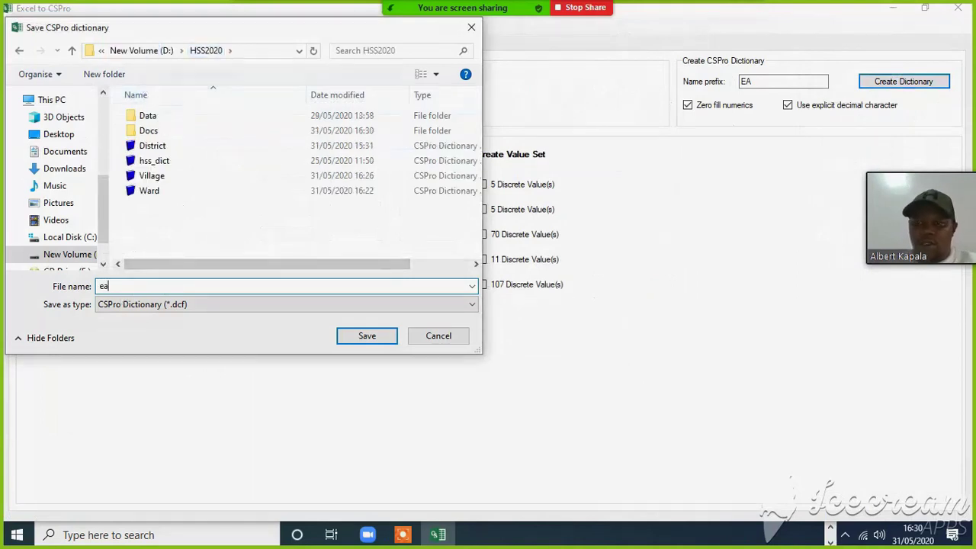
pyautogui.press('BackSpace')
pyautogui.press('BackSpace')
pyautogui.write('EA')
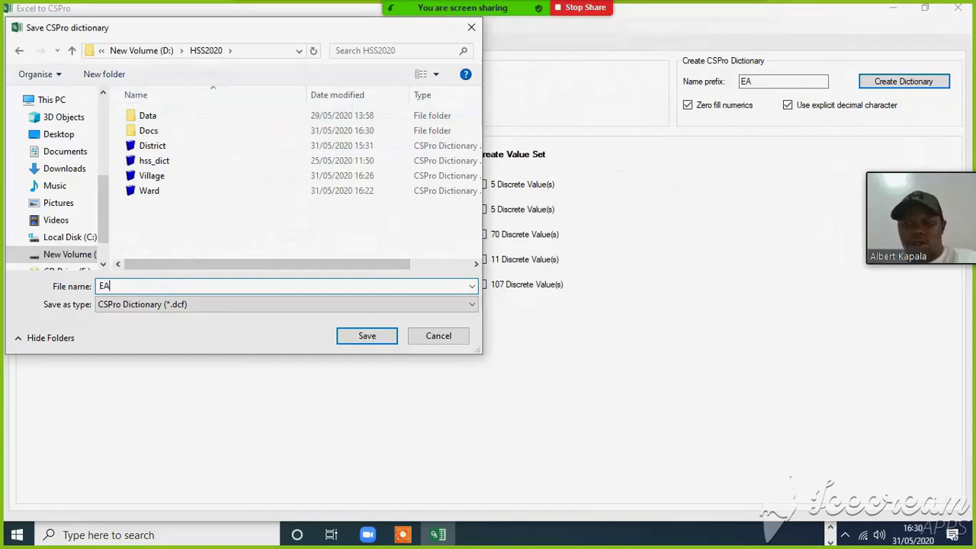
pyautogui.press('Return')
pyautogui.click(503, 312)
# Set the output data file as EA in the HSS2020 folder.
pyautogui.click(683, 122)
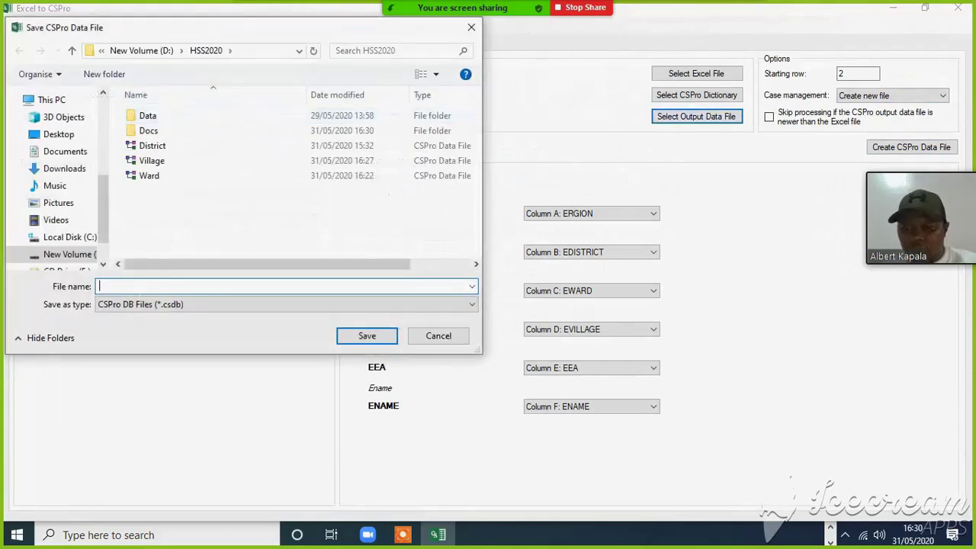
pyautogui.write('ea')
pyautogui.press('BackSpace')
pyautogui.press('BackSpace')
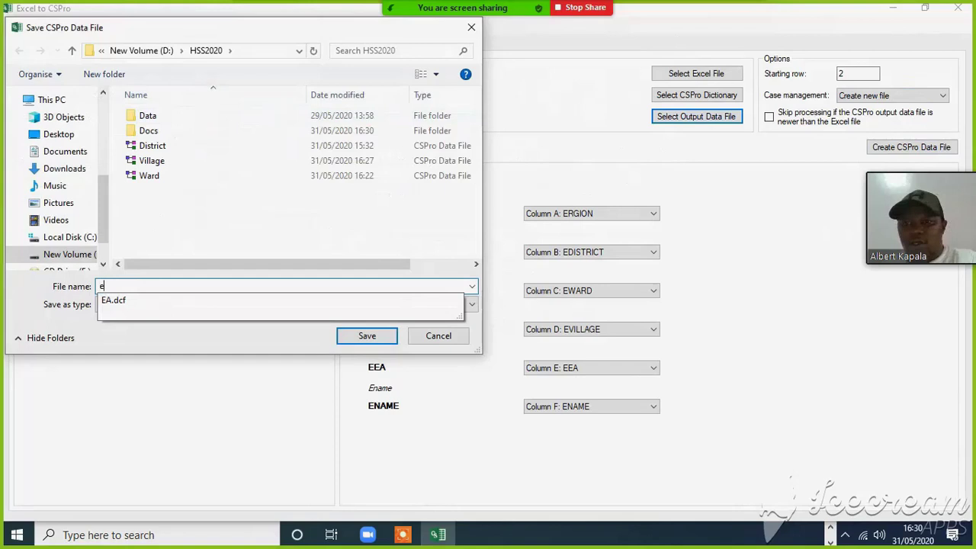
pyautogui.write('EA')
pyautogui.press('Return')
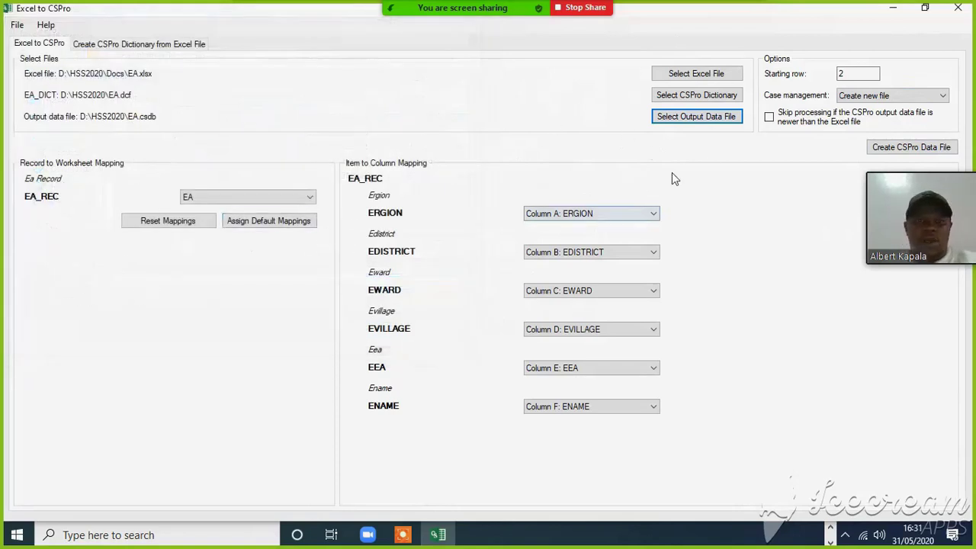
# Assign the default mappings to the EA record and create the CSPro data file.
pyautogui.click(259, 228)
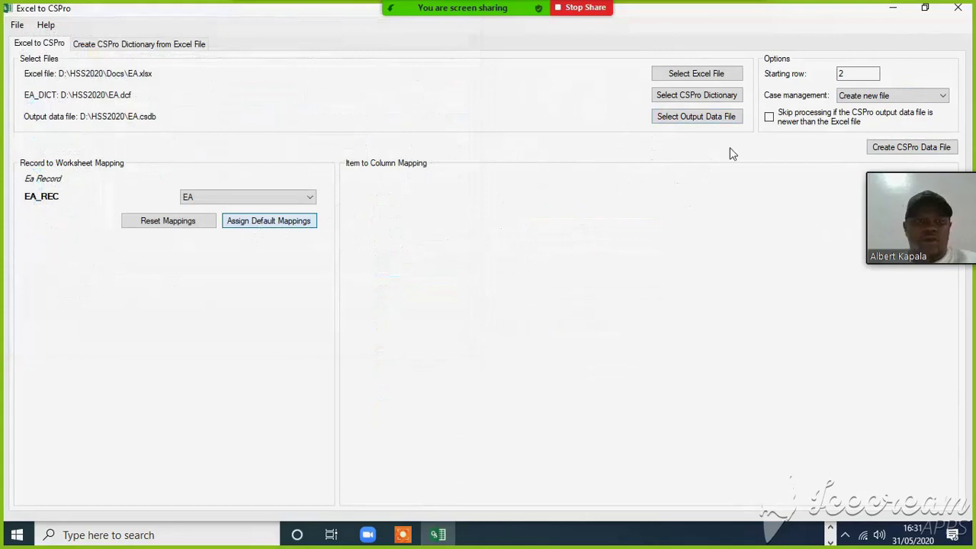
pyautogui.click(911, 147)
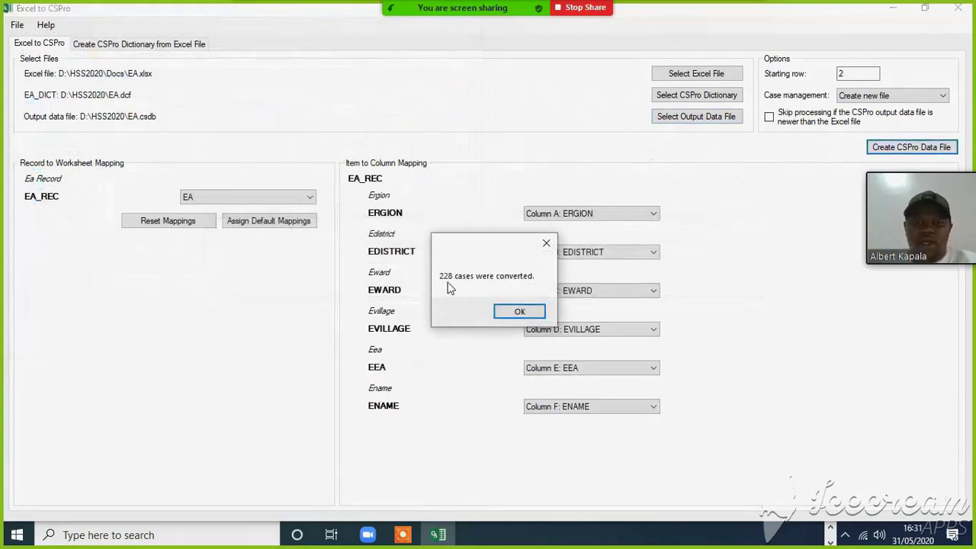
pyautogui.click(505, 313)
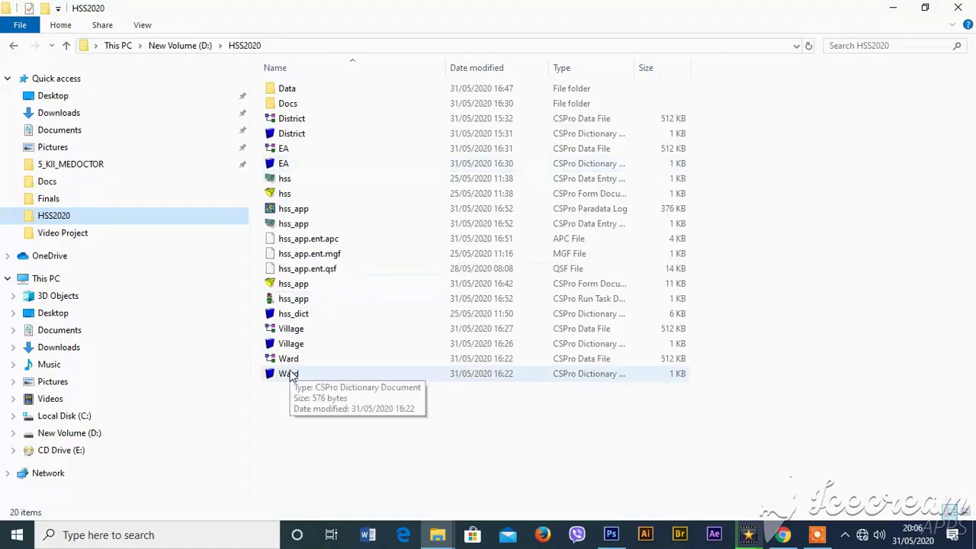
# Check the District, Ward, Village and EA data files and dictionaries in the HSS2020 folder in File Explorer.
pyautogui.click(298, 120)
pyautogui.click(298, 135)
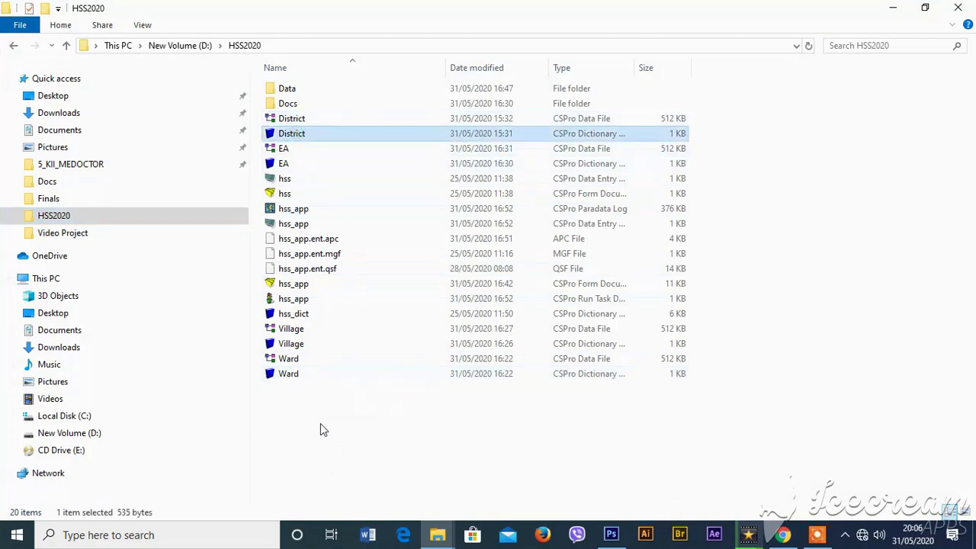
pyautogui.click(290, 360)
pyautogui.click(292, 373)
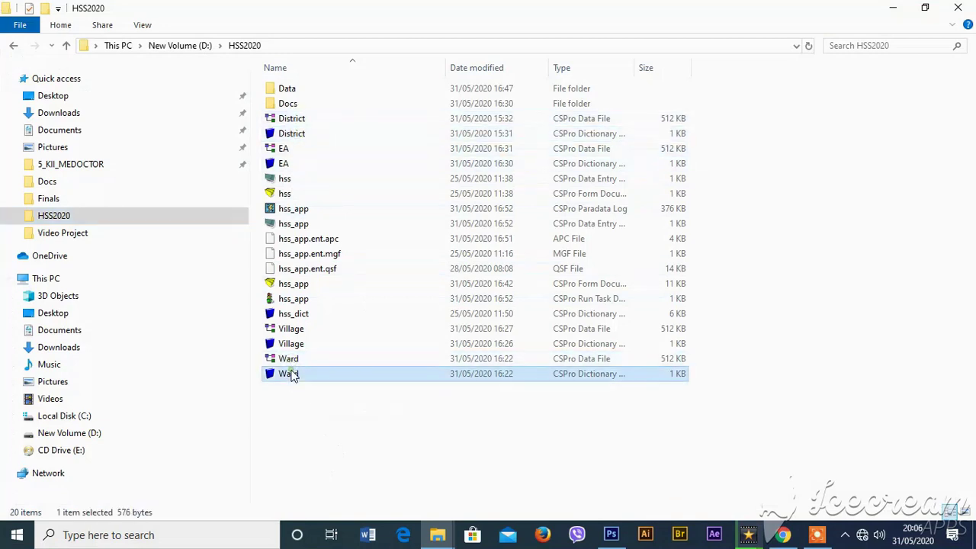
pyautogui.click(290, 330)
pyautogui.click(295, 345)
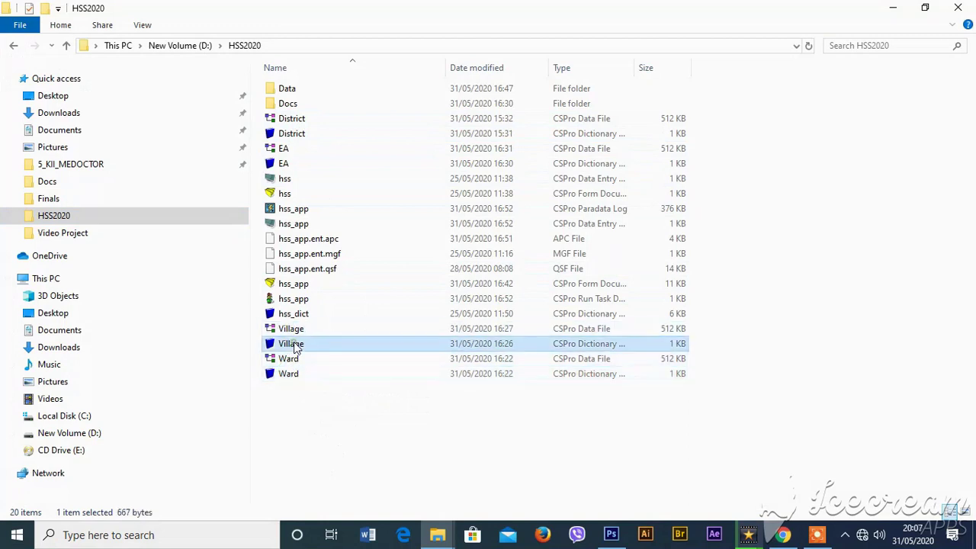
pyautogui.click(283, 149)
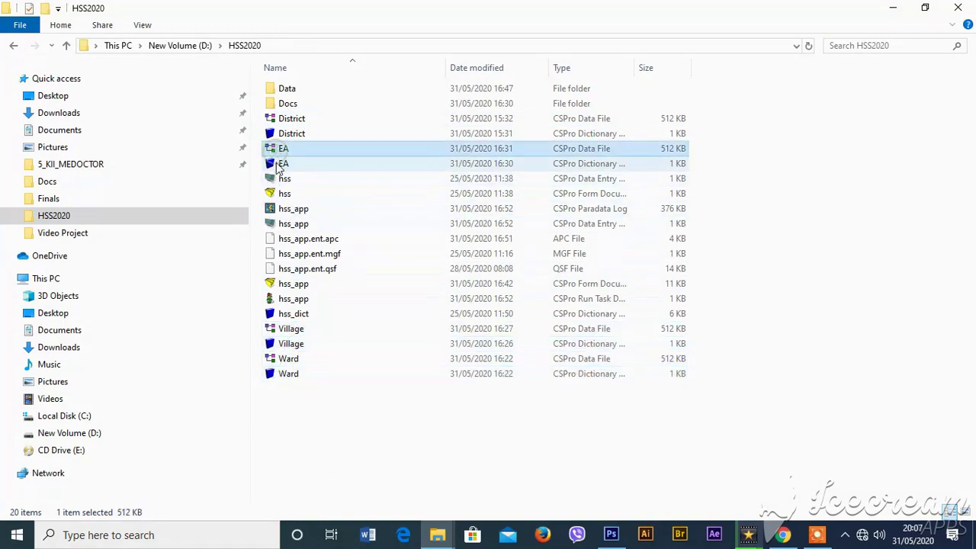
pyautogui.click(284, 164)
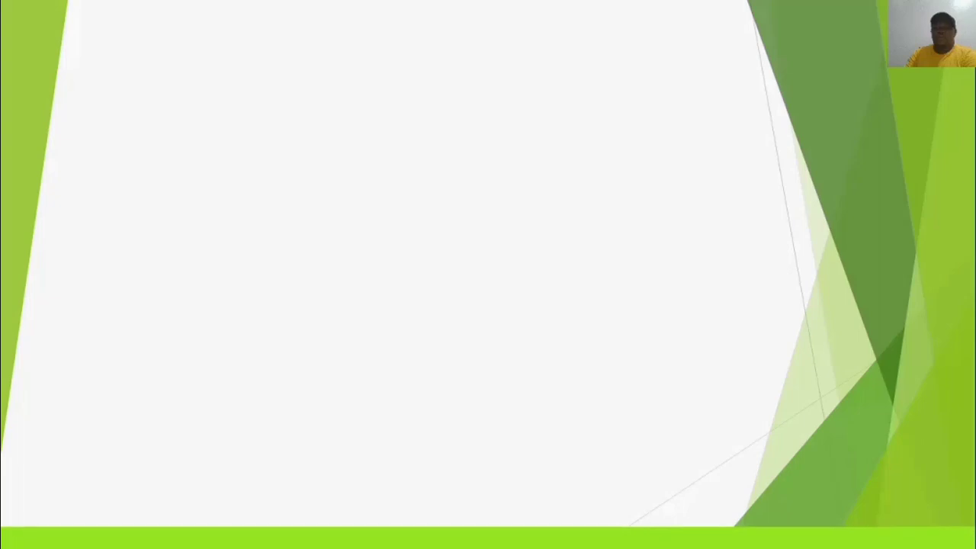